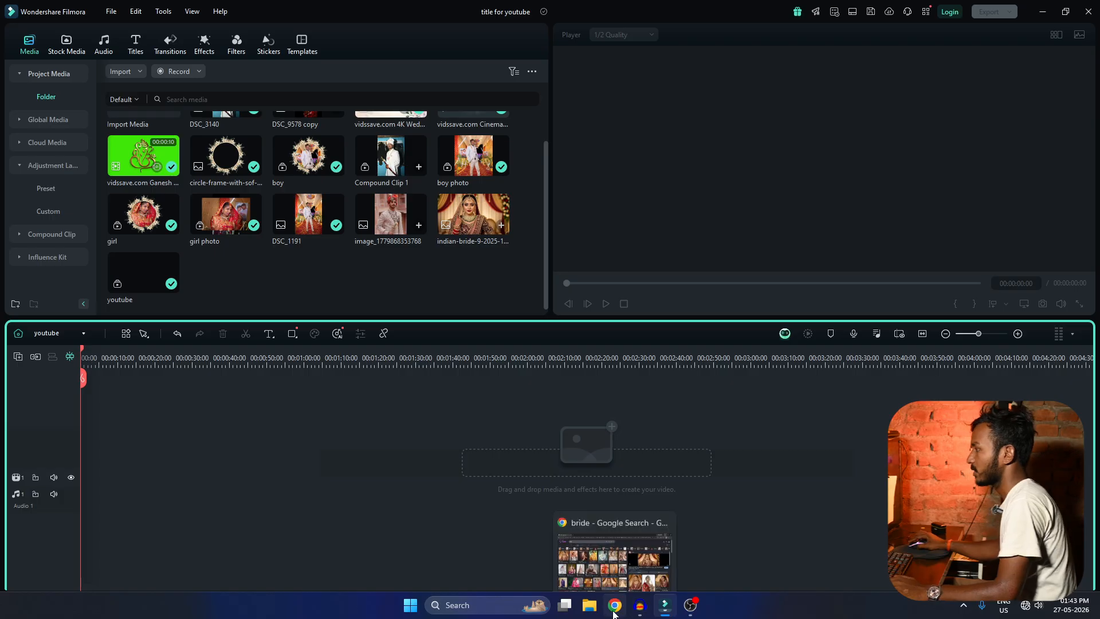
Switch to Chrome, search Google for canva in a new tab, and reload the page.
{"action": "left_click", "coordinate": [150, 11]}
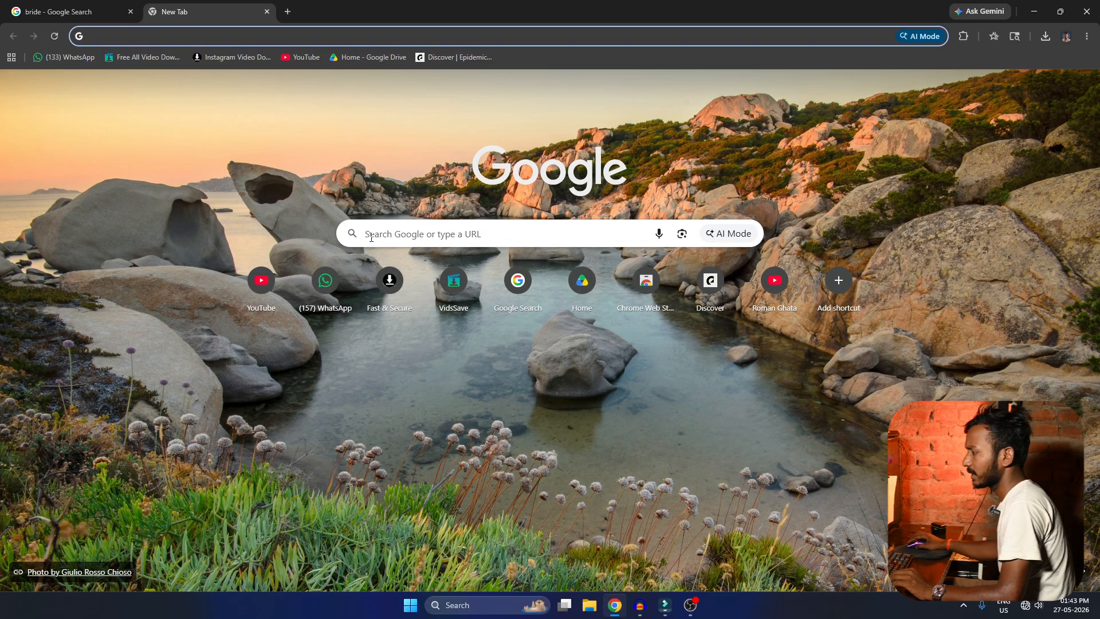
{"action": "left_click", "coordinate": [381, 231]}
{"action": "type", "text": "ganva"}
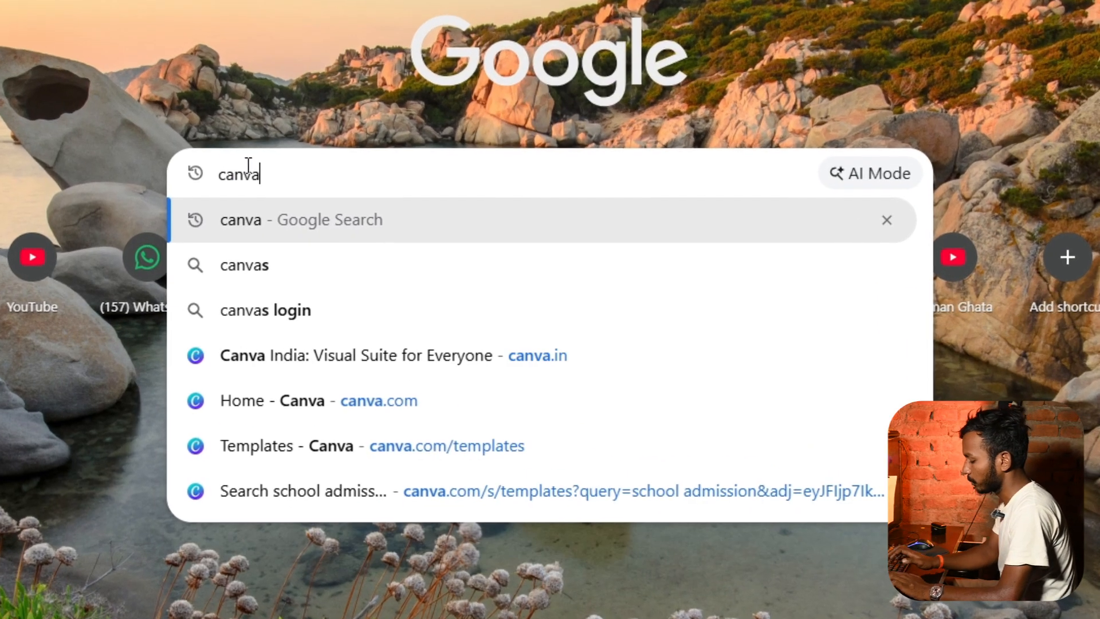
{"action": "key", "text": "Return"}
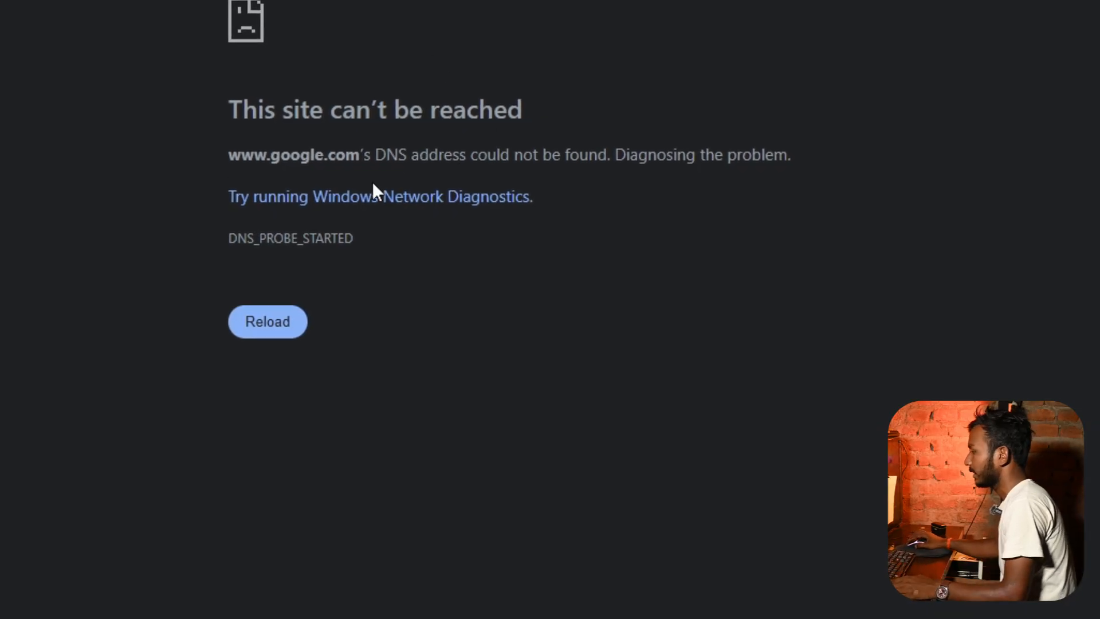
{"action": "left_click", "coordinate": [248, 325]}
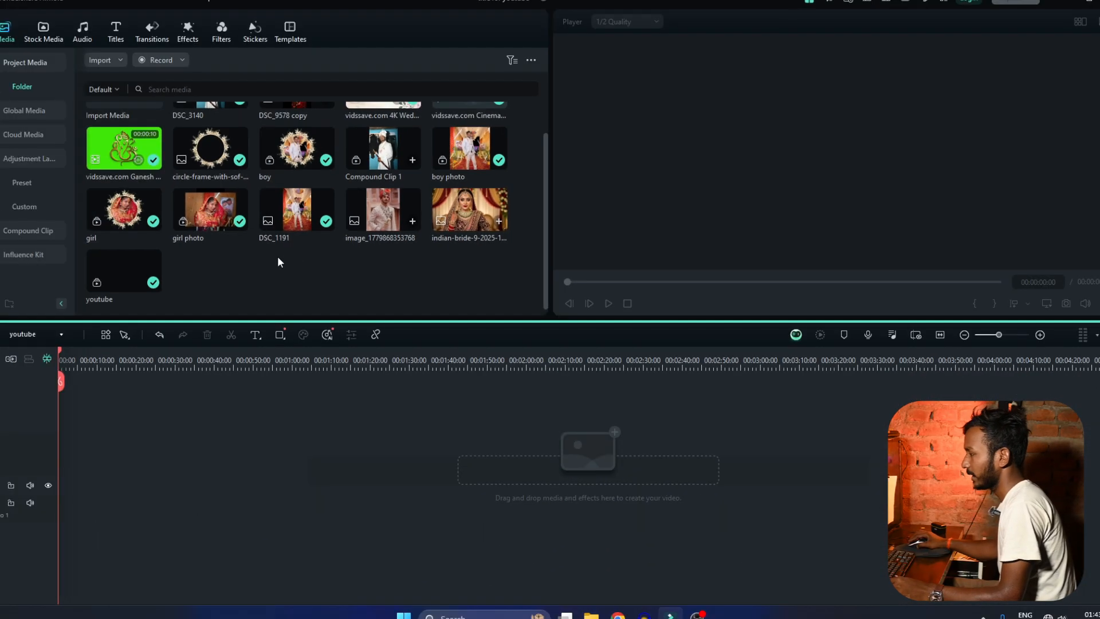
Preview the Ganesh green-screen clip, the floral 4K wedding background and the cinematic music track in Filmora's project media.
{"action": "scroll", "coordinate": [277, 257], "scroll_direction": "up", "scroll_amount": 2}
{"action": "double_click", "coordinate": [121, 197]}
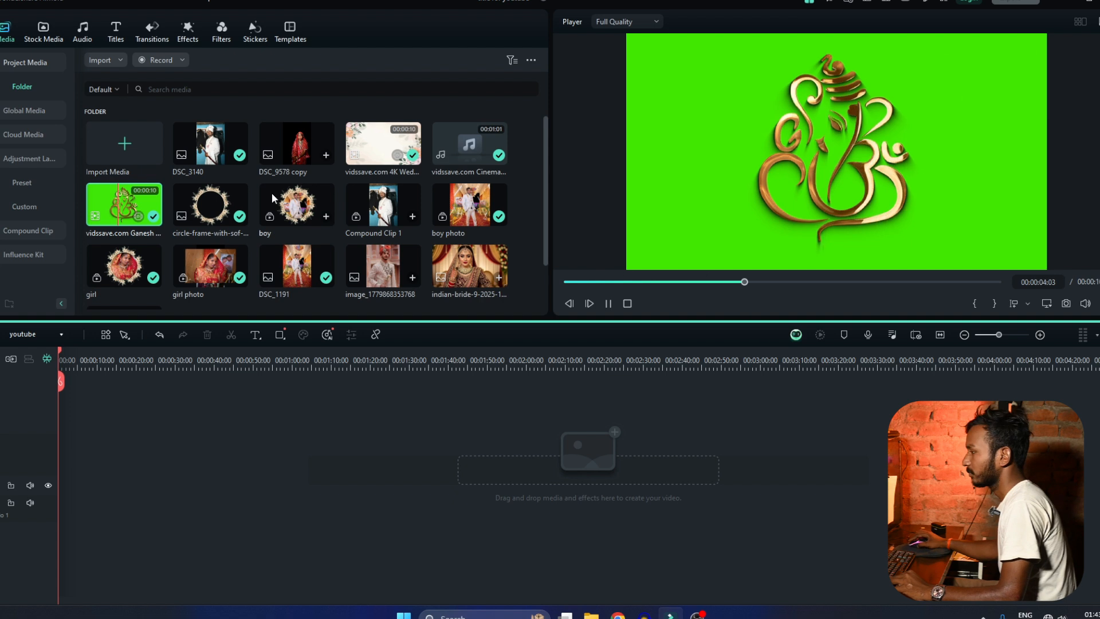
{"action": "left_click", "coordinate": [364, 141]}
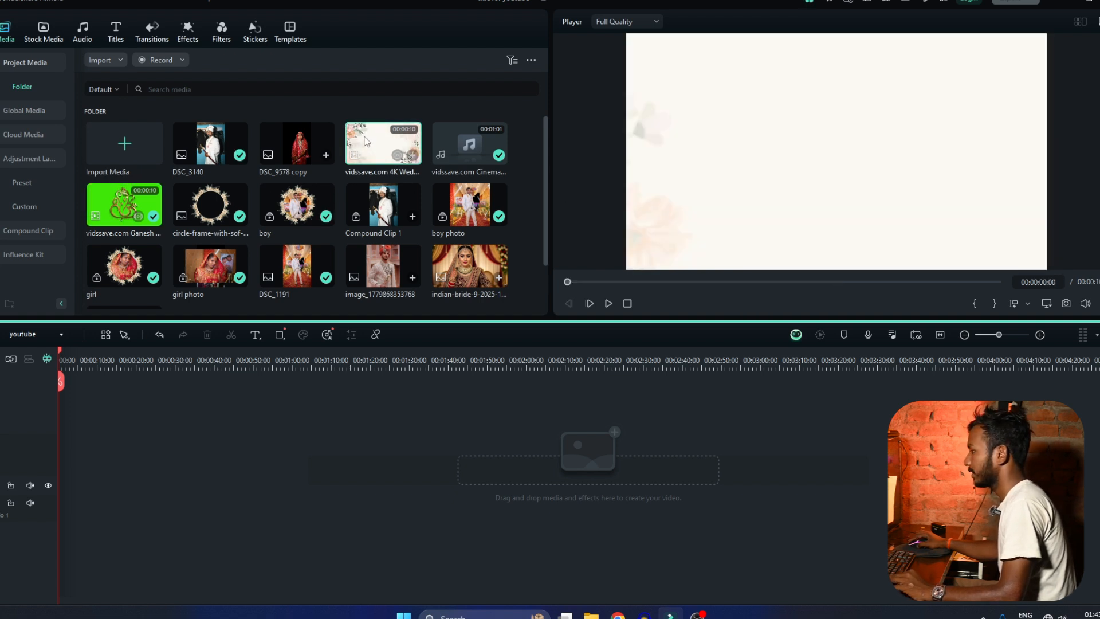
{"action": "key", "text": "space"}
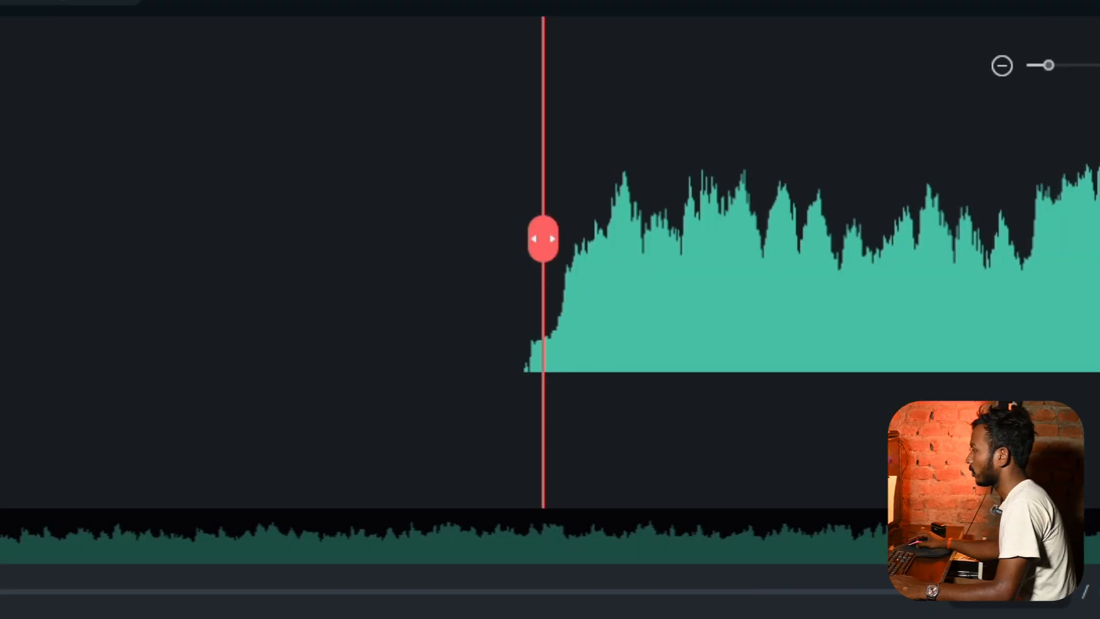
{"action": "key", "text": "space"}
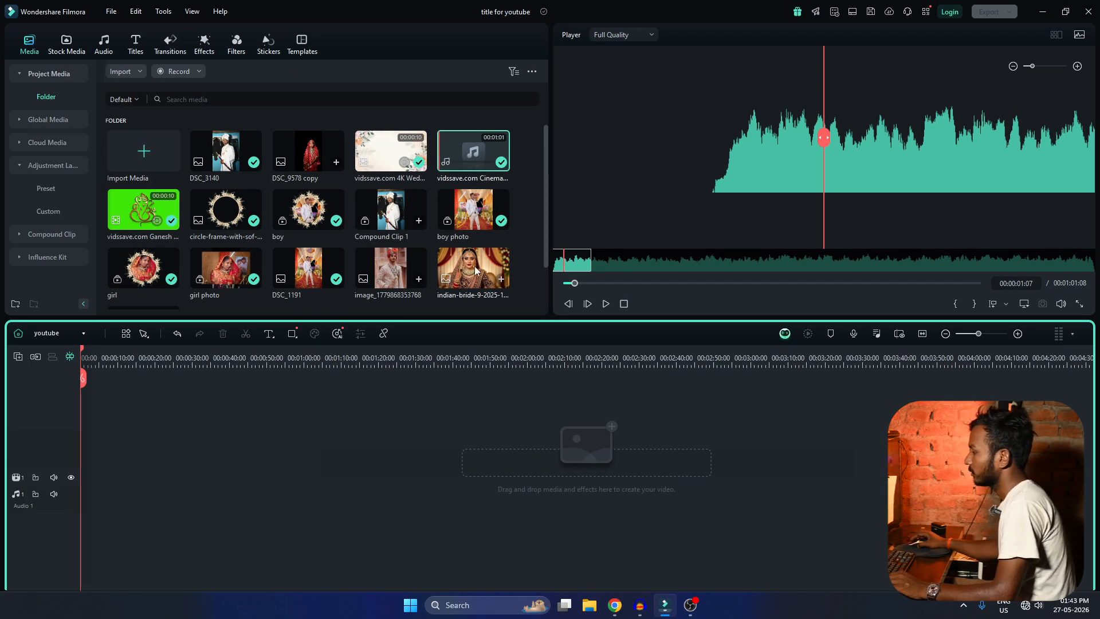
{"action": "scroll", "coordinate": [373, 279], "scroll_direction": "down", "scroll_amount": 2}
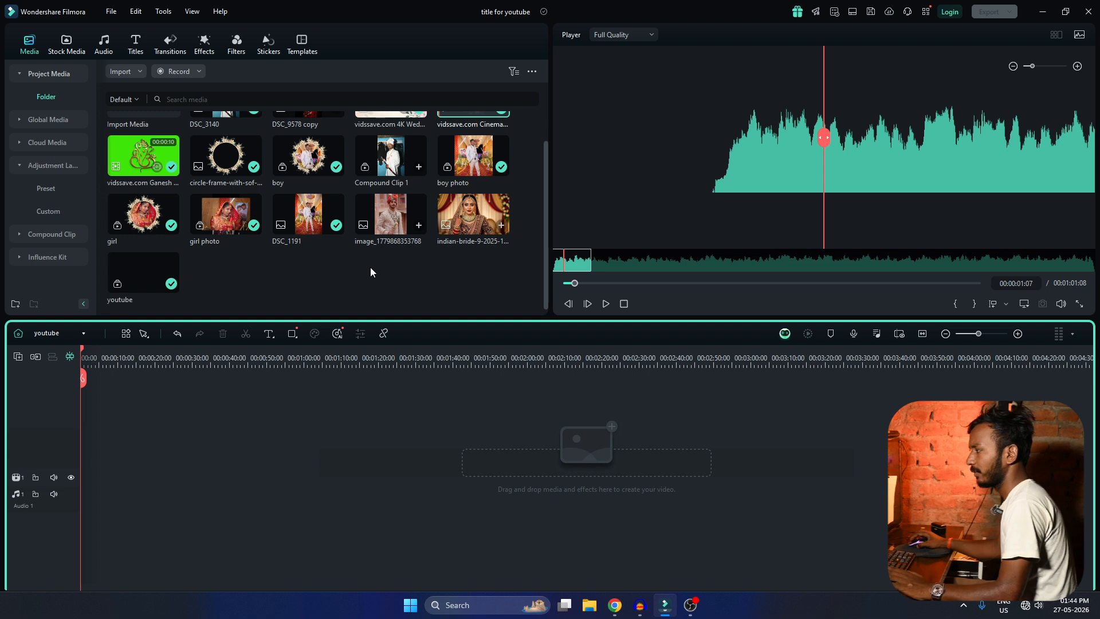
{"action": "scroll", "coordinate": [370, 270], "scroll_direction": "up", "scroll_amount": 1}
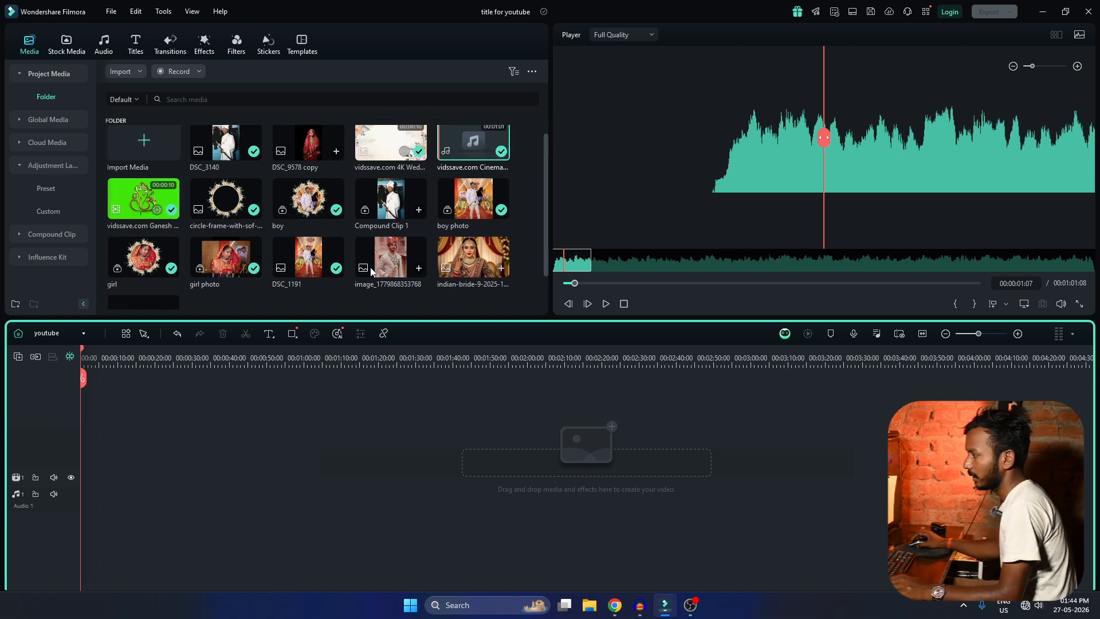
Place the floral 4K wedding background at the start of Video 1, keeping project settings at 1920 x 1080 25fps, and enlarge the track height.
{"action": "left_click_drag", "start_coordinate": [377, 157], "coordinate": [68, 489]}
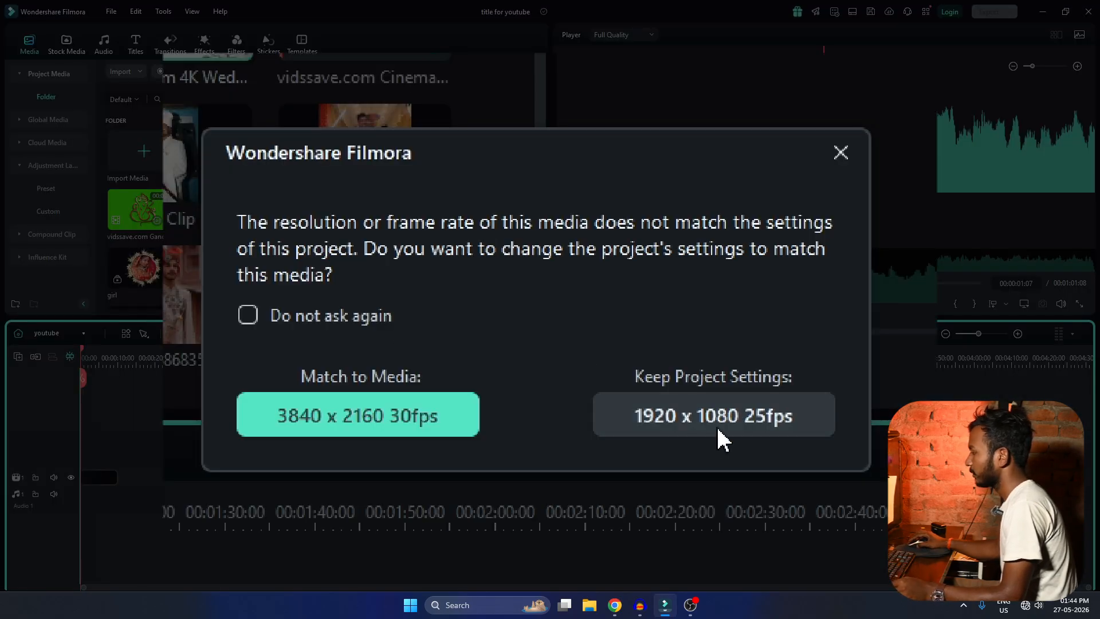
{"action": "left_click", "coordinate": [717, 428]}
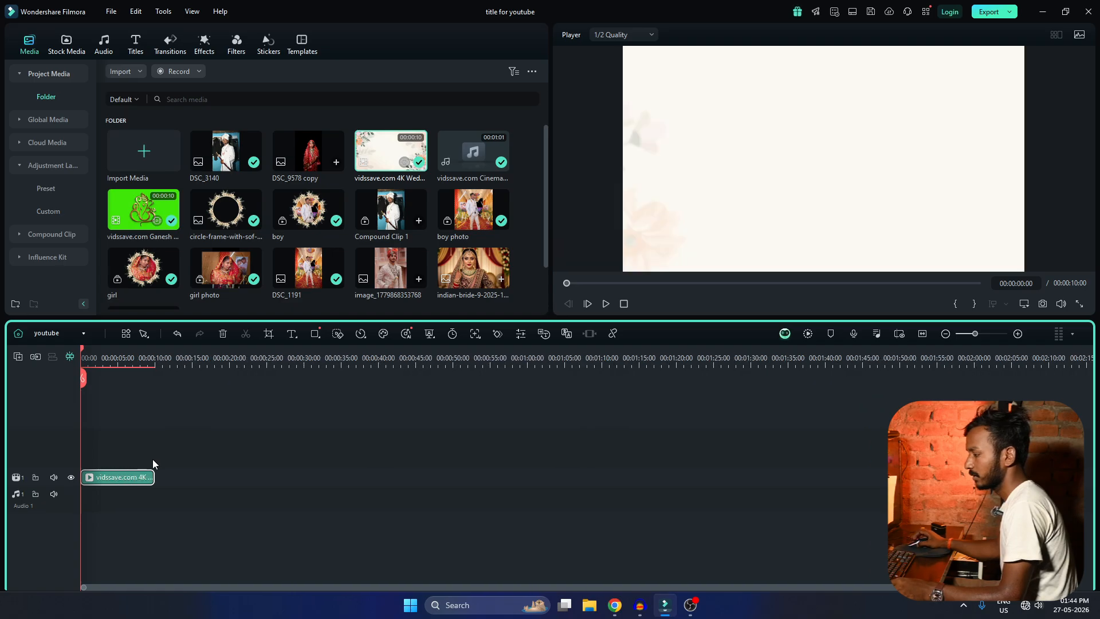
{"action": "left_click_drag", "start_coordinate": [66, 469], "coordinate": [69, 421]}
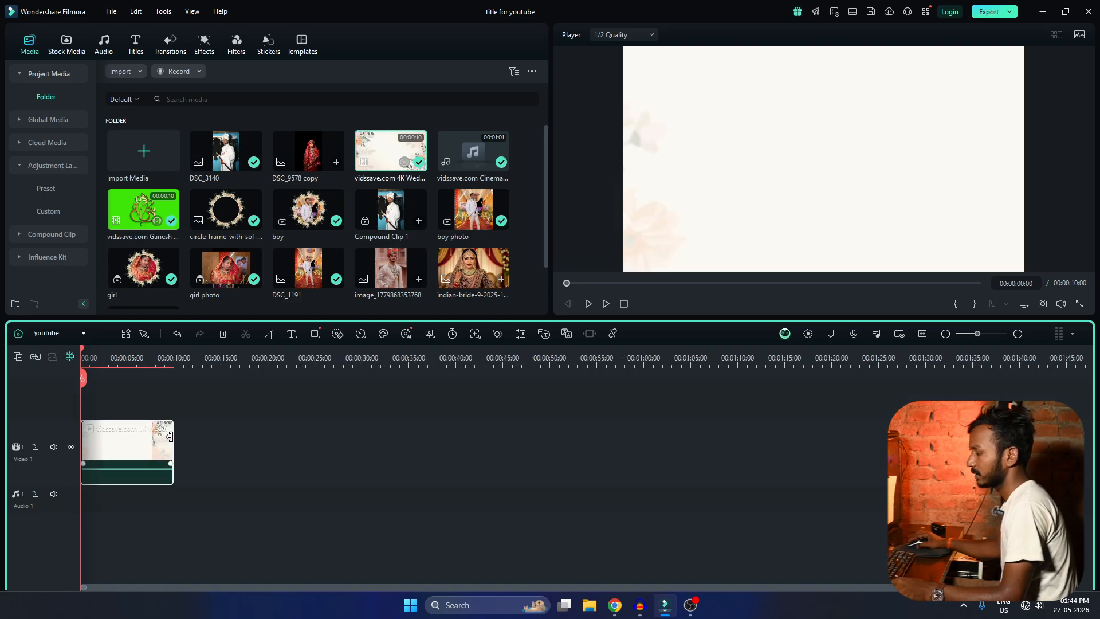
{"action": "left_click", "coordinate": [303, 461]}
{"action": "scroll", "coordinate": [304, 461], "scroll_direction": "down", "scroll_amount": 3}
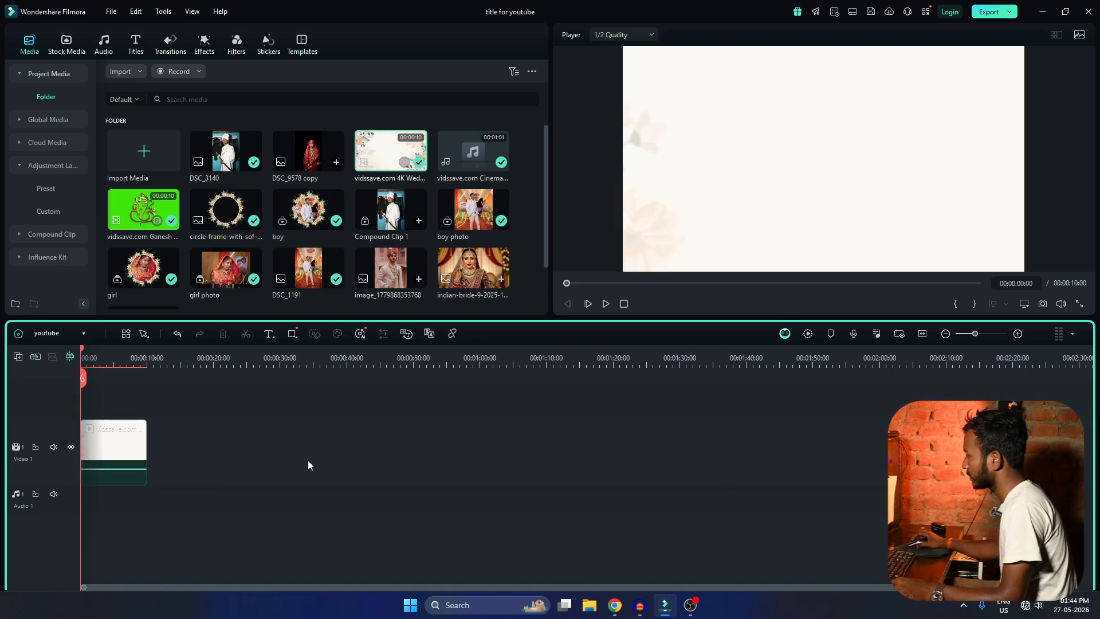
{"action": "scroll", "coordinate": [304, 464], "scroll_direction": "up", "scroll_amount": 2}
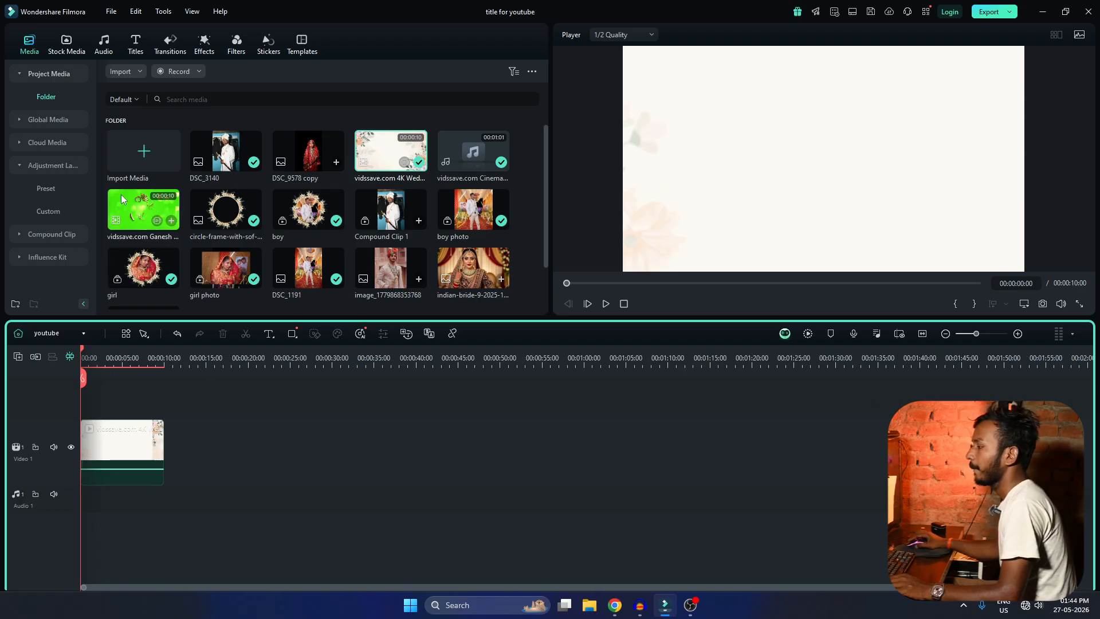
Place the Ganesh green-screen clip on the track above the background and remove its green with Chroma Key.
{"action": "left_click_drag", "start_coordinate": [132, 206], "coordinate": [86, 421]}
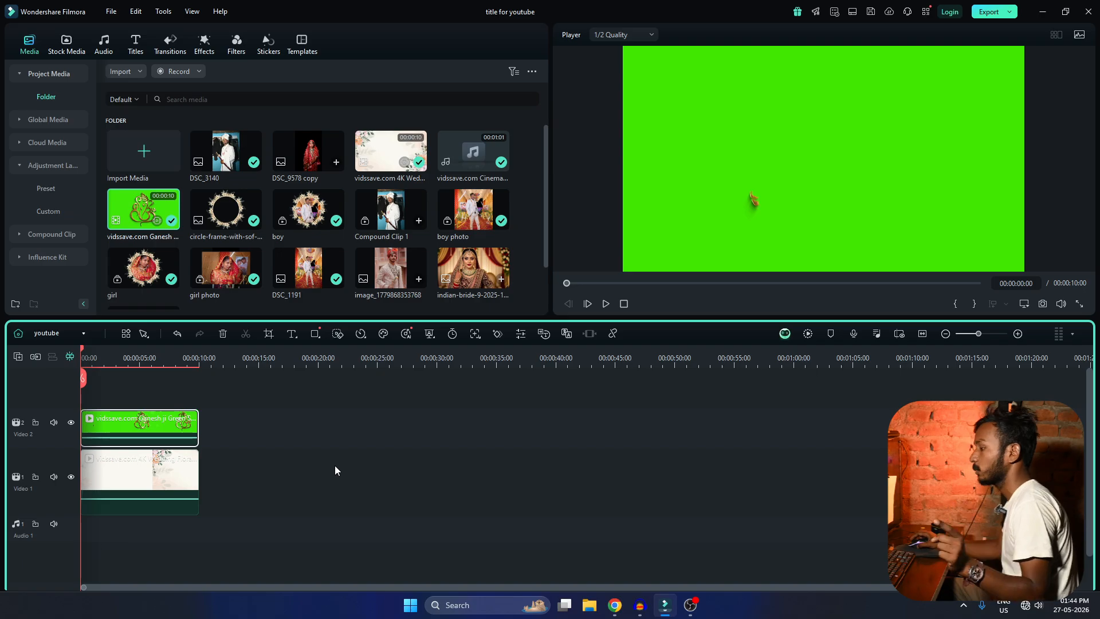
{"action": "double_click", "coordinate": [141, 429]}
{"action": "left_click", "coordinate": [107, 60]}
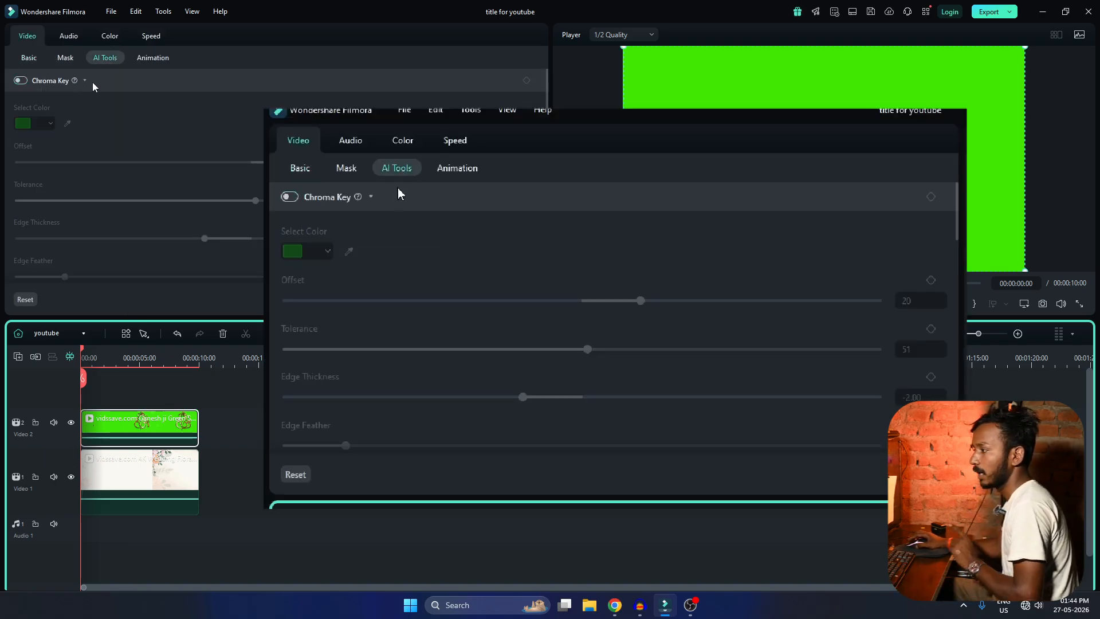
{"action": "left_click", "coordinate": [20, 80]}
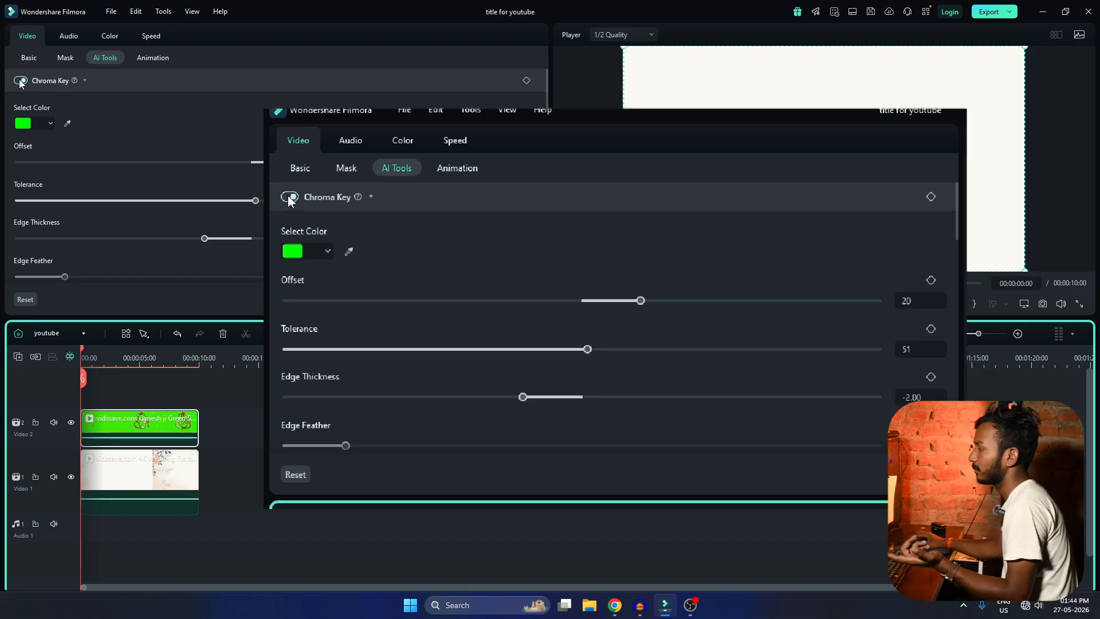
{"action": "key", "text": "space"}
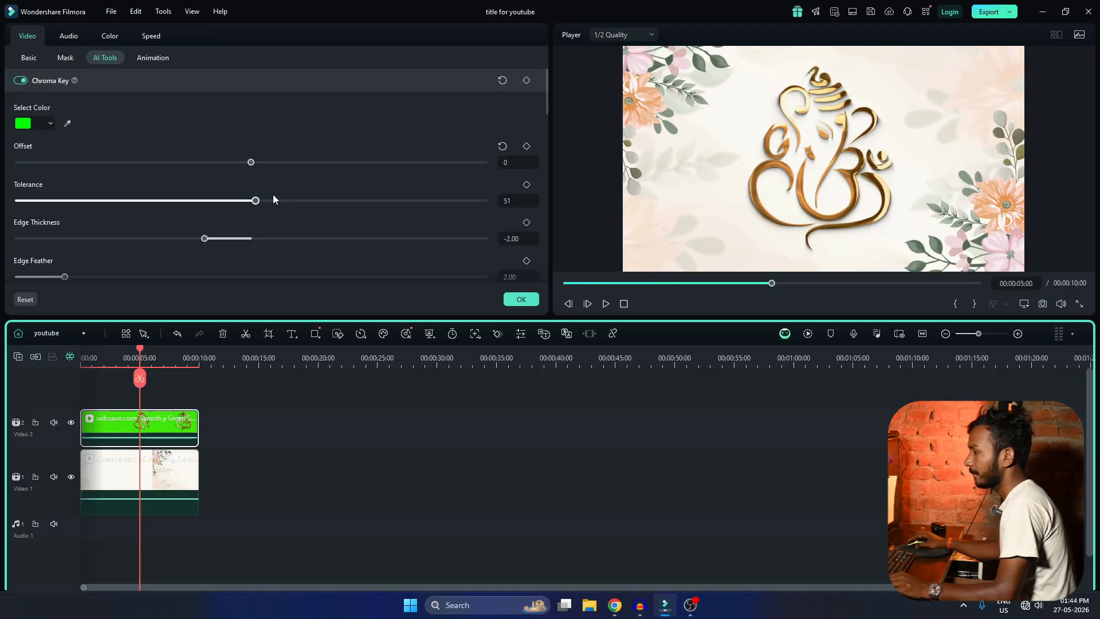
Try a lower Chroma Key tolerance on the Ganesh clip, restore it to 51, and confirm the keying settings.
{"action": "left_click_drag", "start_coordinate": [255, 204], "coordinate": [219, 207]}
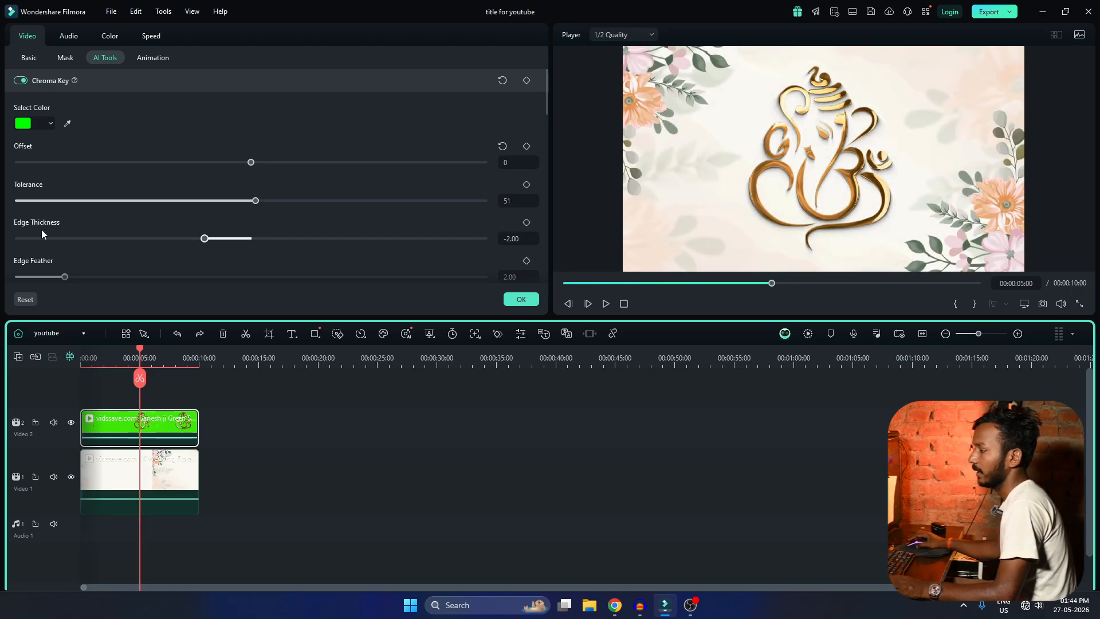
{"action": "scroll", "coordinate": [173, 249], "scroll_direction": "down", "scroll_amount": 2}
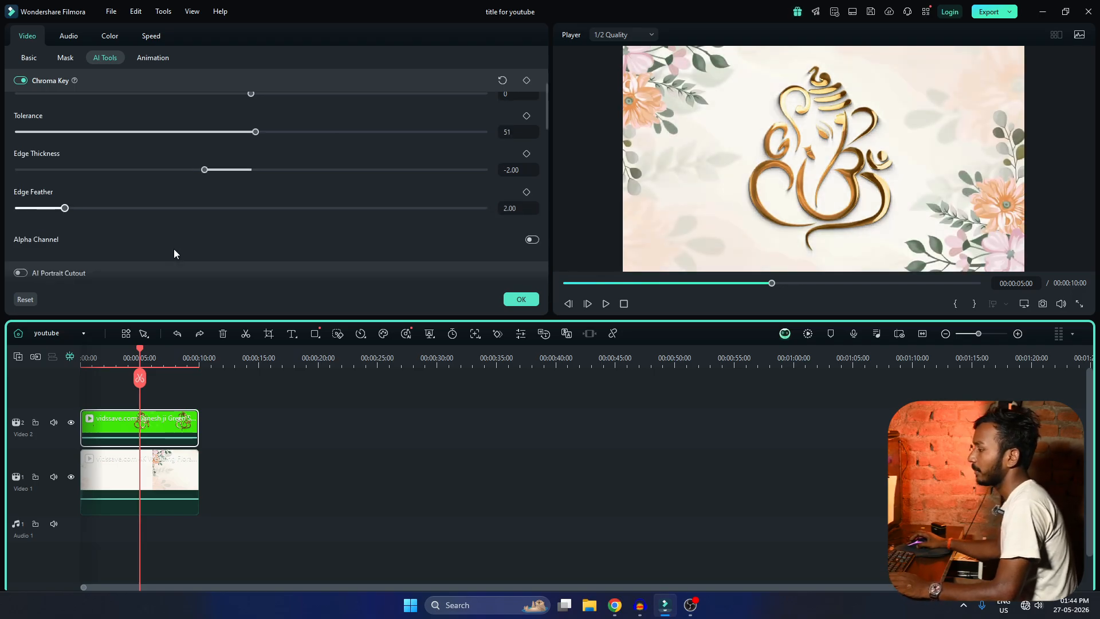
{"action": "scroll", "coordinate": [175, 252], "scroll_direction": "up", "scroll_amount": 2}
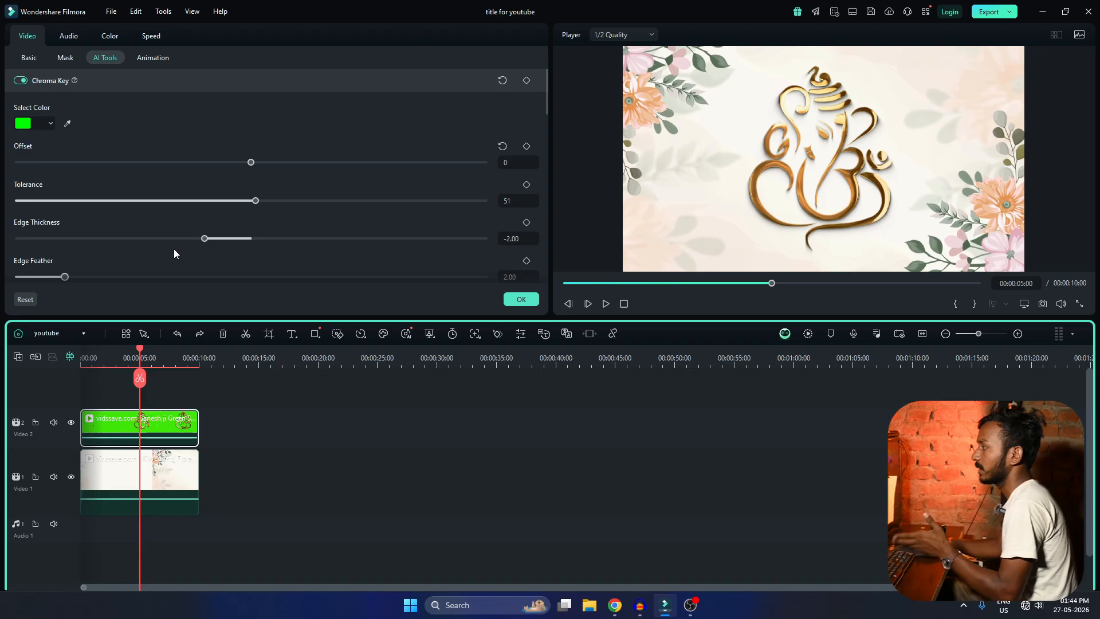
{"action": "left_click", "coordinate": [521, 299]}
{"action": "left_click", "coordinate": [235, 411]}
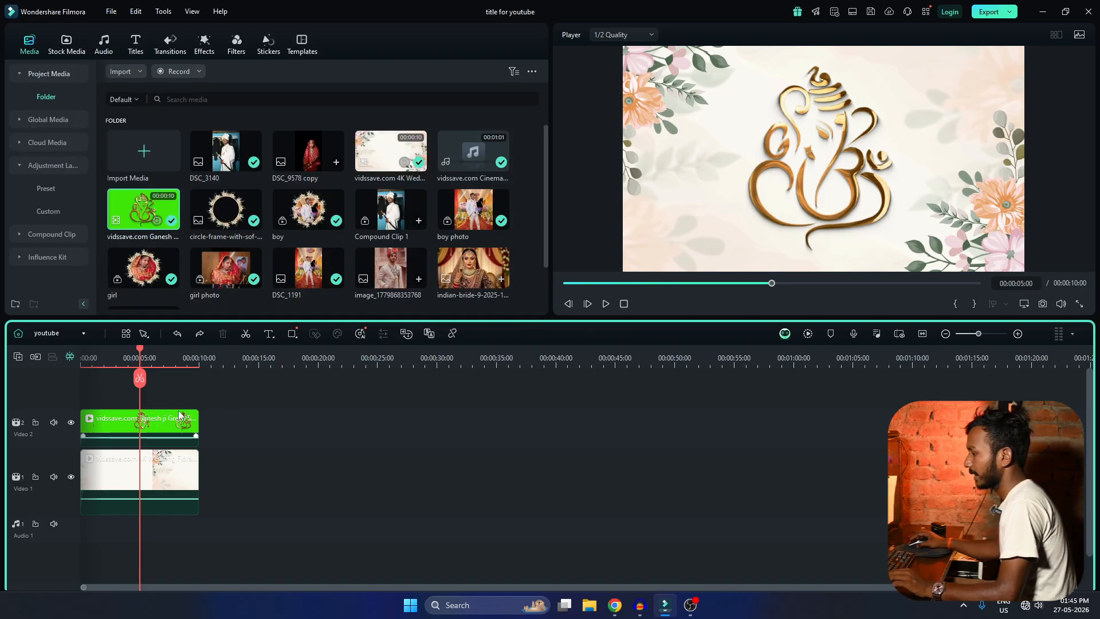
Play the keyed Ganesh animation over the floral background from the start of the timeline.
{"action": "left_click_drag", "start_coordinate": [141, 352], "coordinate": [67, 360]}
{"action": "key", "text": "space"}
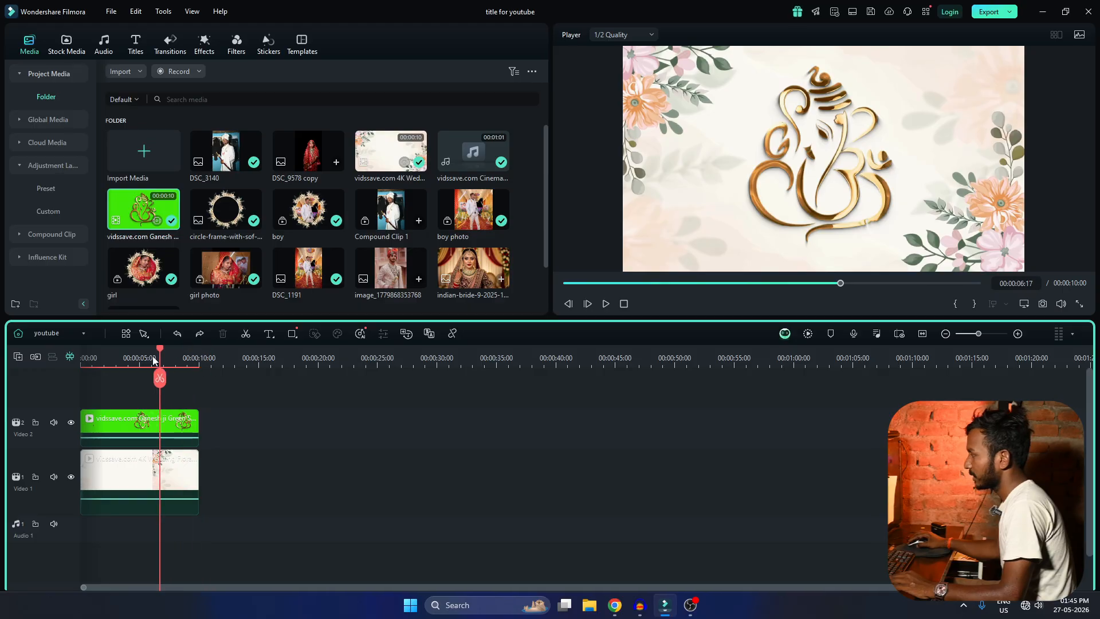
{"action": "left_click_drag", "start_coordinate": [152, 358], "coordinate": [77, 355]}
{"action": "key", "text": "space"}
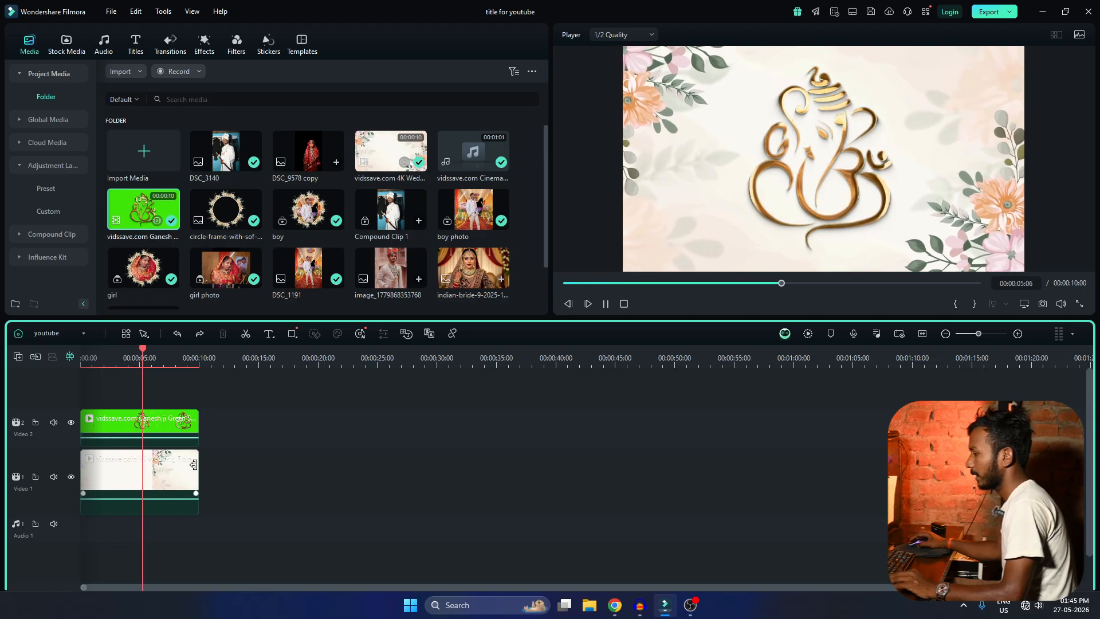
Apply the Customize speed ramping preset to the floral background clip.
{"action": "double_click", "coordinate": [121, 468]}
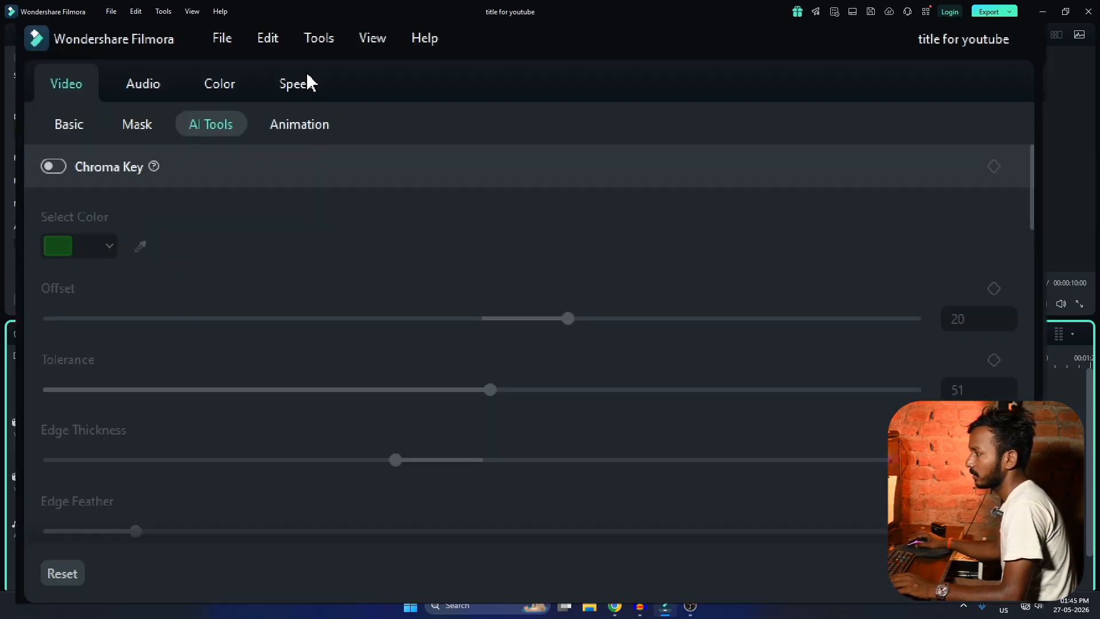
{"action": "left_click", "coordinate": [308, 83]}
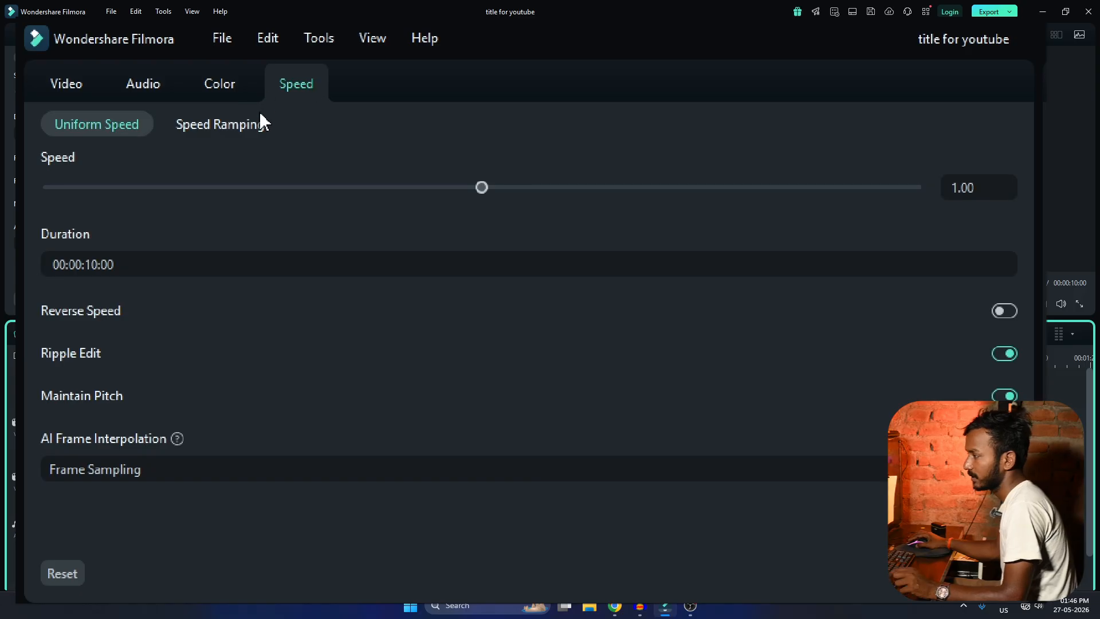
{"action": "left_click", "coordinate": [239, 127]}
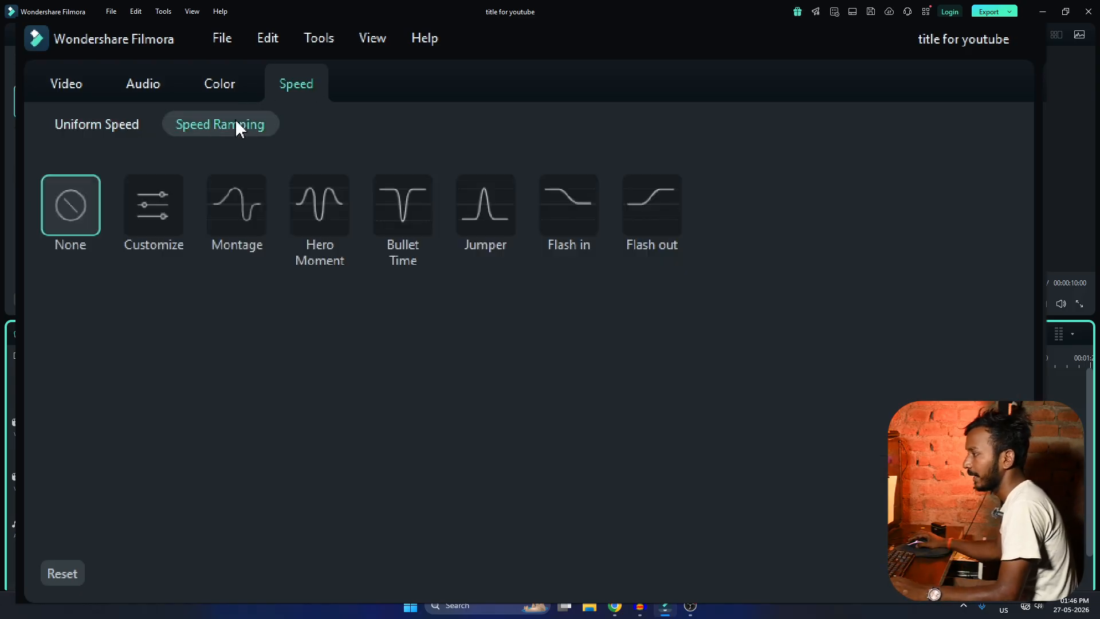
{"action": "left_click", "coordinate": [157, 220]}
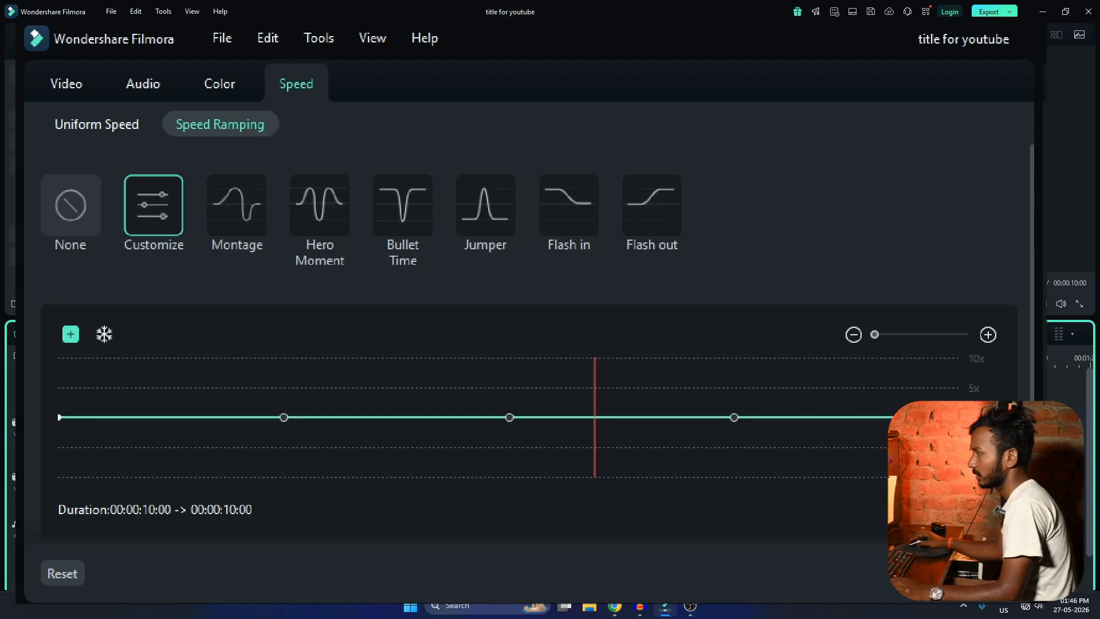
{"action": "left_click", "coordinate": [996, 573]}
{"action": "left_click", "coordinate": [86, 358]}
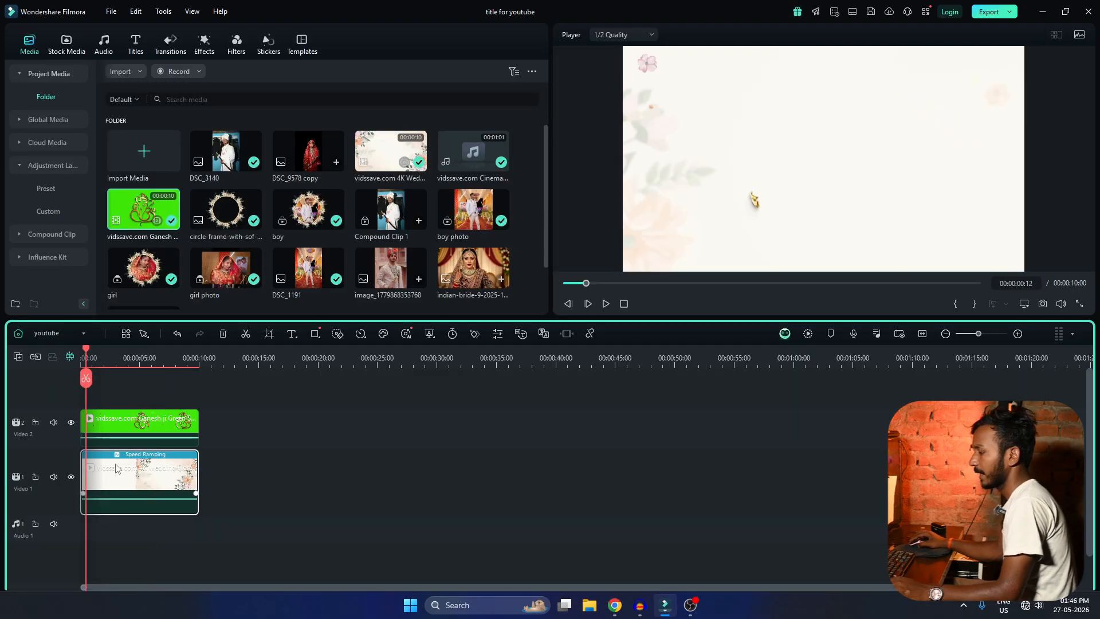
Shape the background clip's speed curve, raising the first point to about 5x and moving the second earlier and slightly below 1x.
{"action": "double_click", "coordinate": [116, 468]}
{"action": "left_click_drag", "start_coordinate": [142, 213], "coordinate": [83, 184]}
{"action": "left_click", "coordinate": [28, 217]}
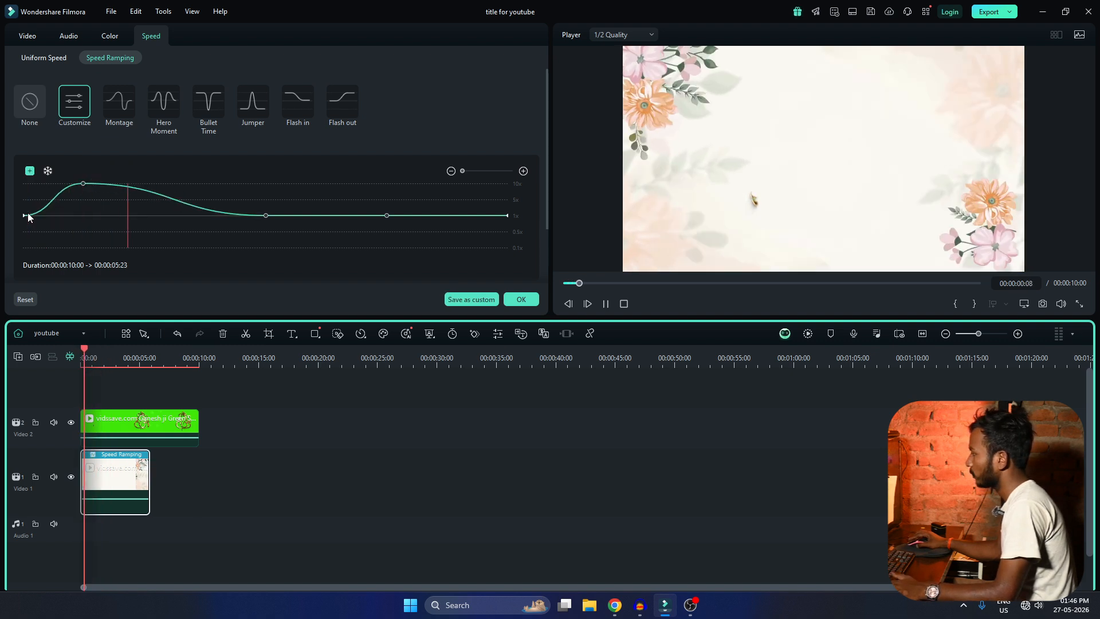
{"action": "left_click_drag", "start_coordinate": [84, 184], "coordinate": [73, 200]}
{"action": "left_click_drag", "start_coordinate": [265, 216], "coordinate": [156, 224]}
{"action": "key", "text": "space"}
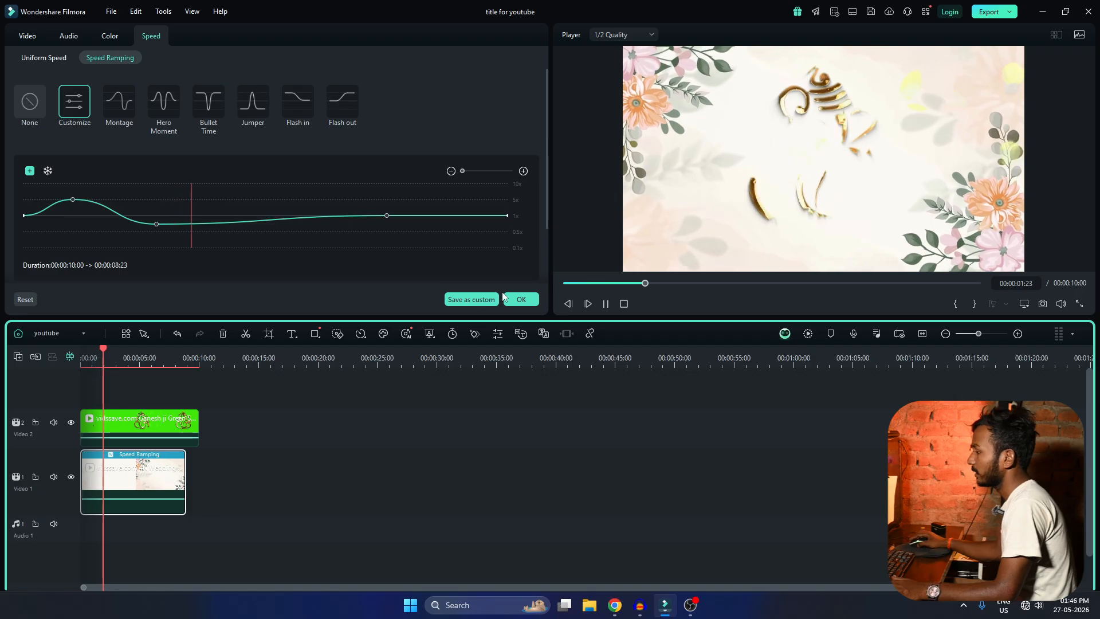
Undo all speed ramping on the floral background clip and return the playhead to the timeline start.
{"action": "left_click", "coordinate": [322, 408]}
{"action": "key", "text": "ctrl+z"}
{"action": "key", "text": "ctrl+z"}
{"action": "key", "text": "ctrl+z"}
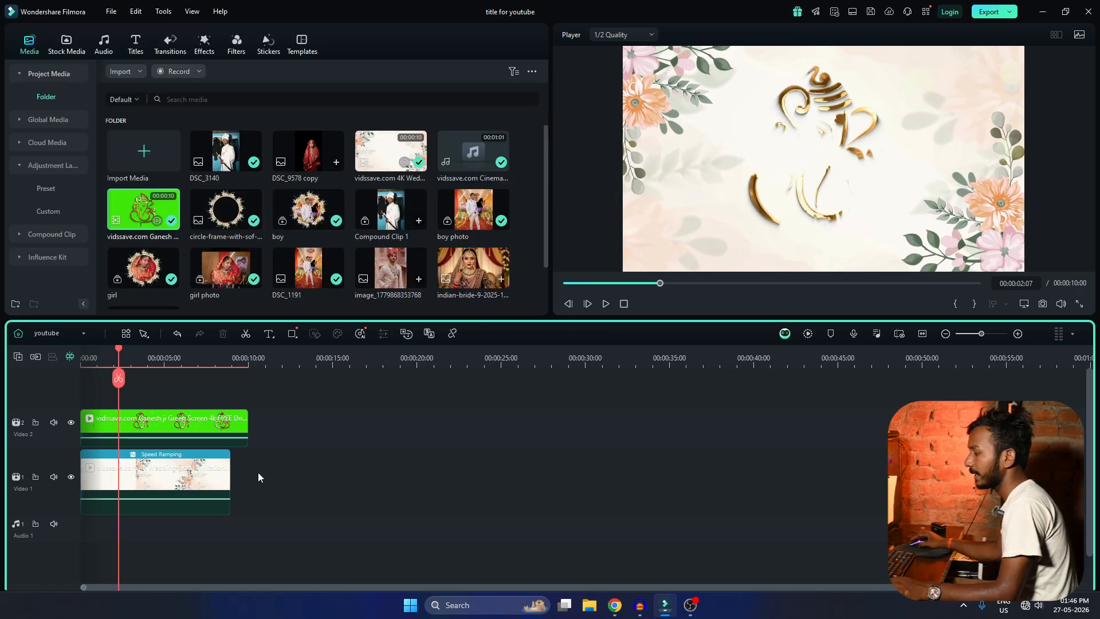
{"action": "key", "text": "ctrl+z"}
{"action": "key", "text": "ctrl+z"}
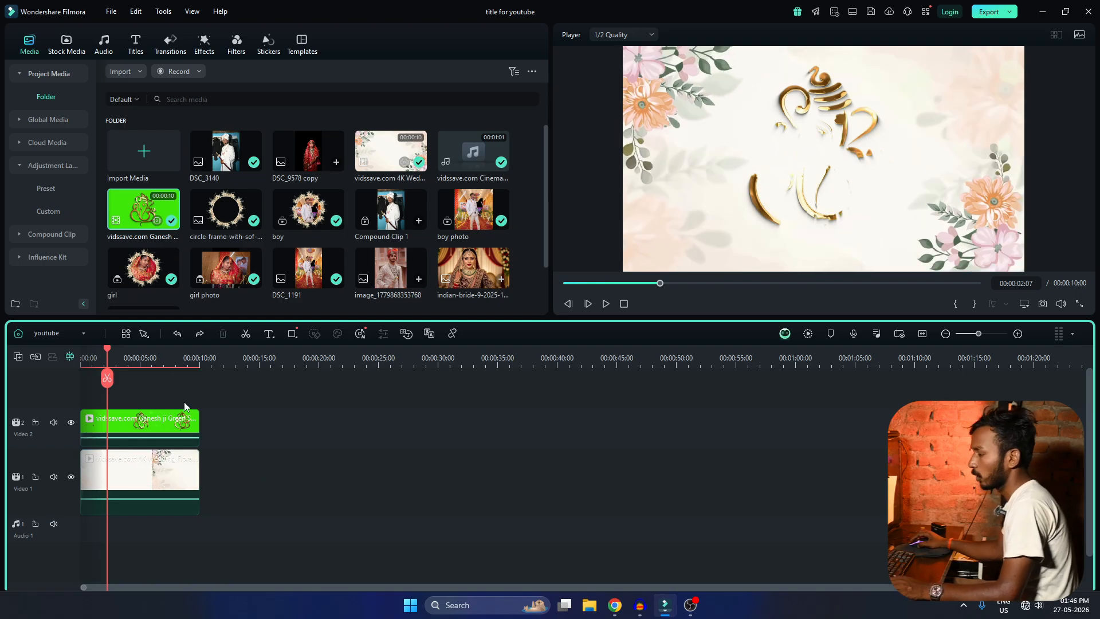
{"action": "left_click_drag", "start_coordinate": [106, 351], "coordinate": [197, 359]}
{"action": "key", "text": "Home"}
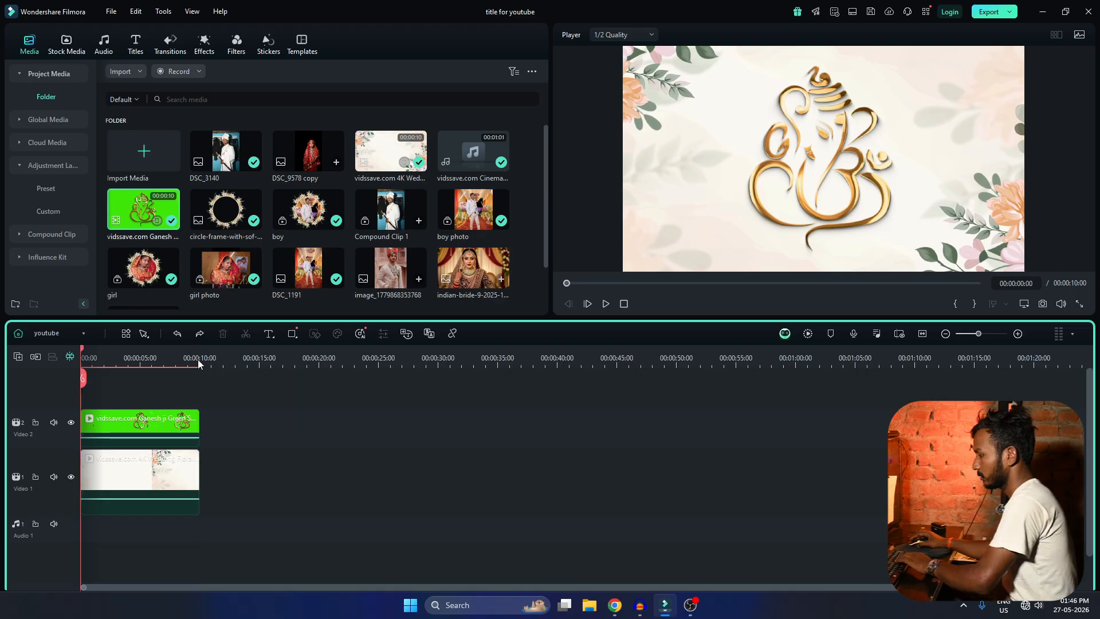
Duplicate the floral background clip and place the copy directly after the original on Video 1, starting at 10 seconds.
{"action": "left_click", "coordinate": [198, 359]}
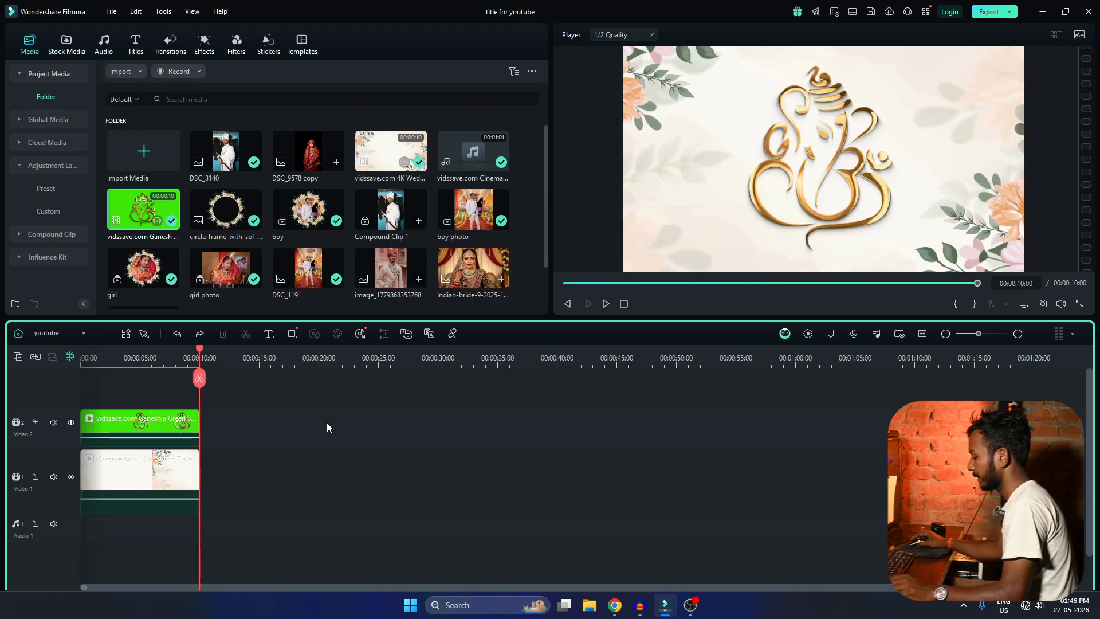
{"action": "scroll", "coordinate": [279, 451], "scroll_direction": "up", "scroll_amount": 2}
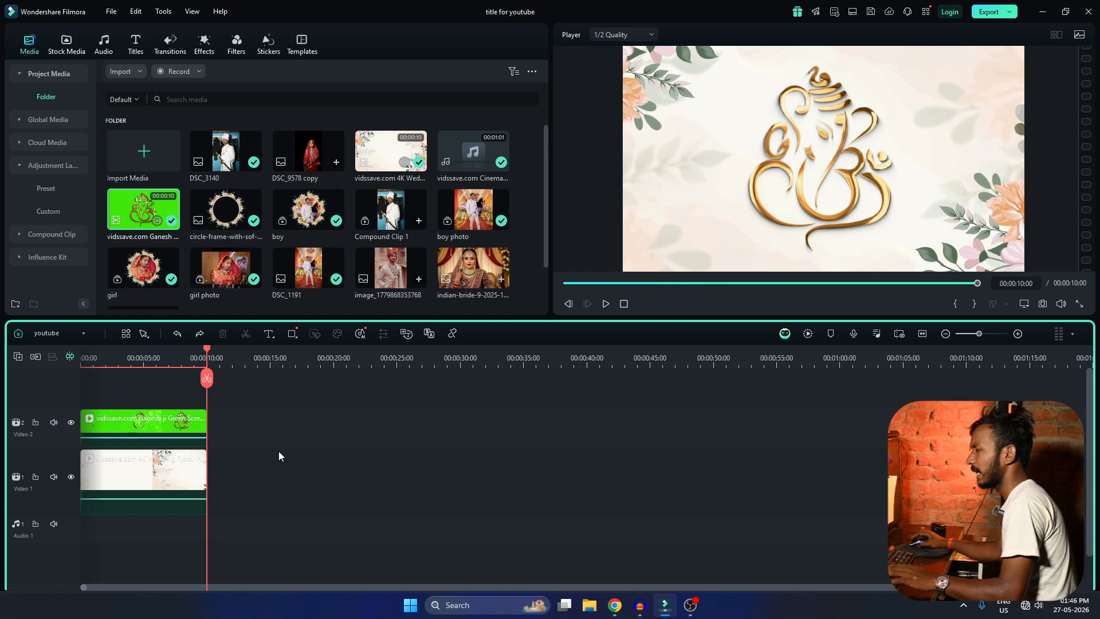
{"action": "scroll", "coordinate": [285, 479], "scroll_direction": "down", "scroll_amount": 3}
{"action": "scroll", "coordinate": [285, 480], "scroll_direction": "up", "scroll_amount": 3}
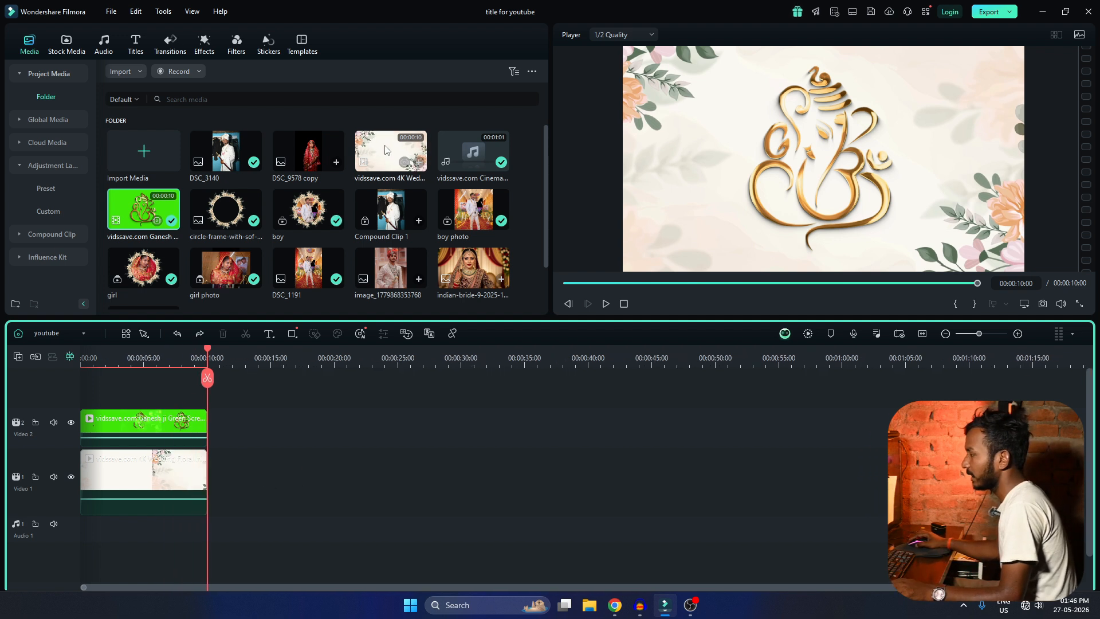
{"action": "left_click", "coordinate": [158, 487]}
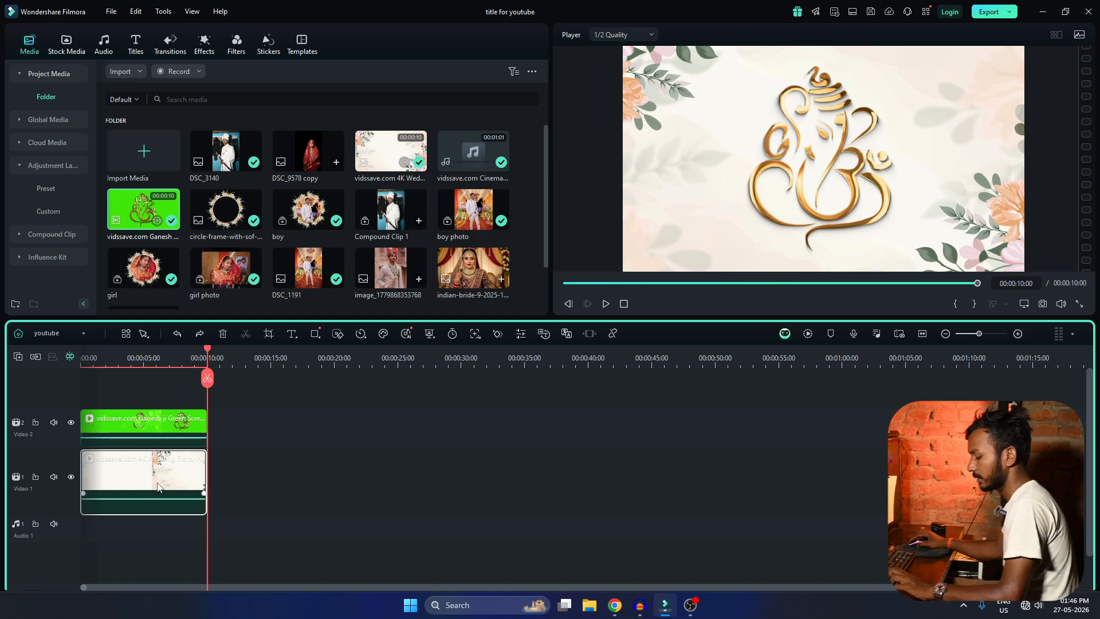
{"action": "key", "text": "ctrl+c"}
{"action": "key", "text": "ctrl+v"}
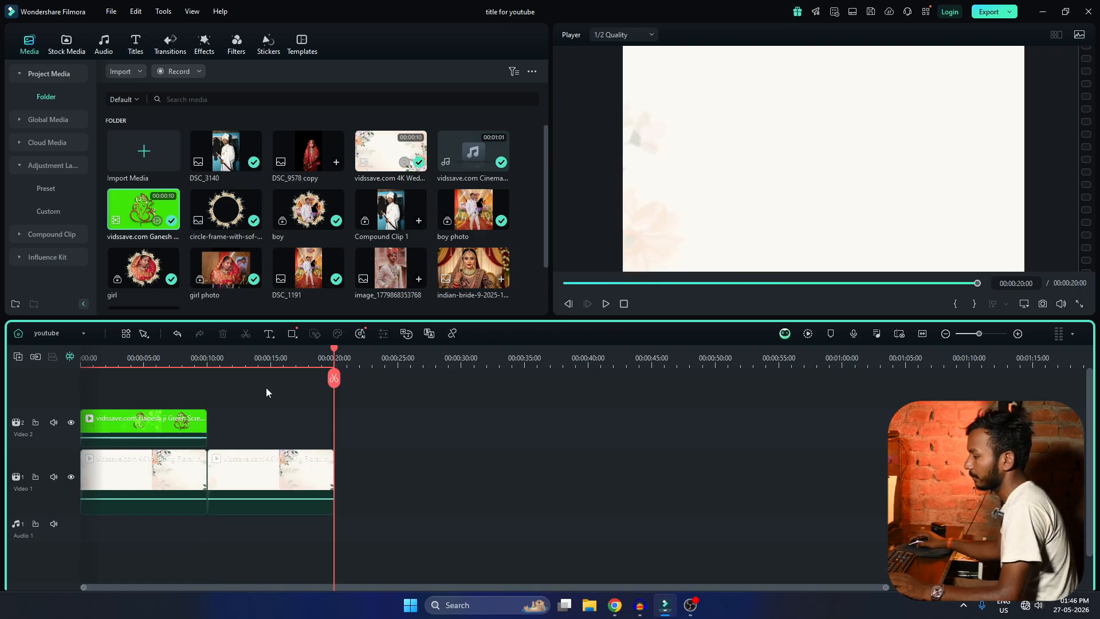
Add a Default Title above the second background clip, starting at about 11.5 seconds, and place the playhead on it at 12 seconds.
{"action": "left_click", "coordinate": [235, 358]}
{"action": "key", "text": "Up"}
{"action": "key", "text": "Down"}
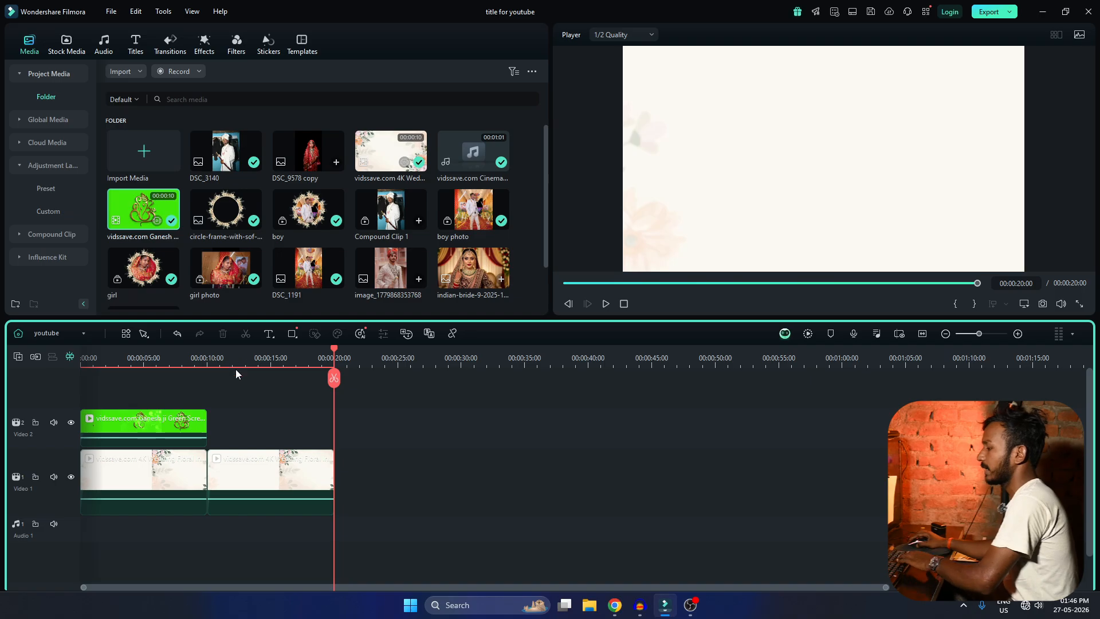
{"action": "key", "text": "Up"}
{"action": "scroll", "coordinate": [374, 453], "scroll_direction": "down", "scroll_amount": 3}
{"action": "scroll", "coordinate": [374, 453], "scroll_direction": "up", "scroll_amount": 4}
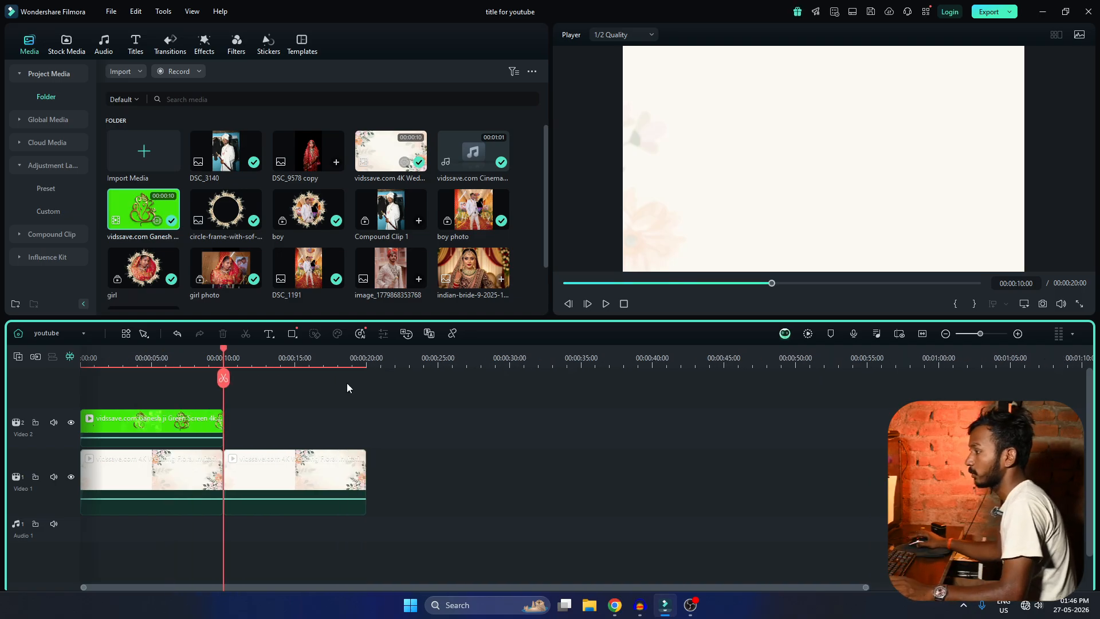
{"action": "left_click", "coordinate": [135, 44]}
{"action": "left_click_drag", "start_coordinate": [136, 115], "coordinate": [255, 432]}
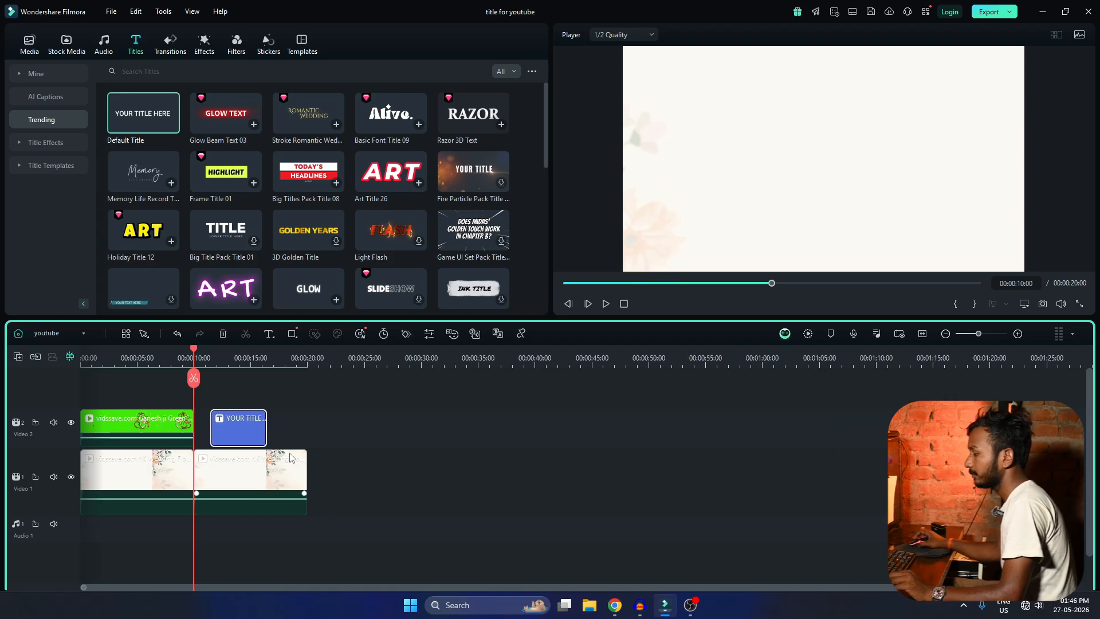
{"action": "scroll", "coordinate": [292, 457], "scroll_direction": "up", "scroll_amount": 1}
{"action": "left_click", "coordinate": [285, 364]}
{"action": "scroll", "coordinate": [324, 415], "scroll_direction": "up", "scroll_amount": 1}
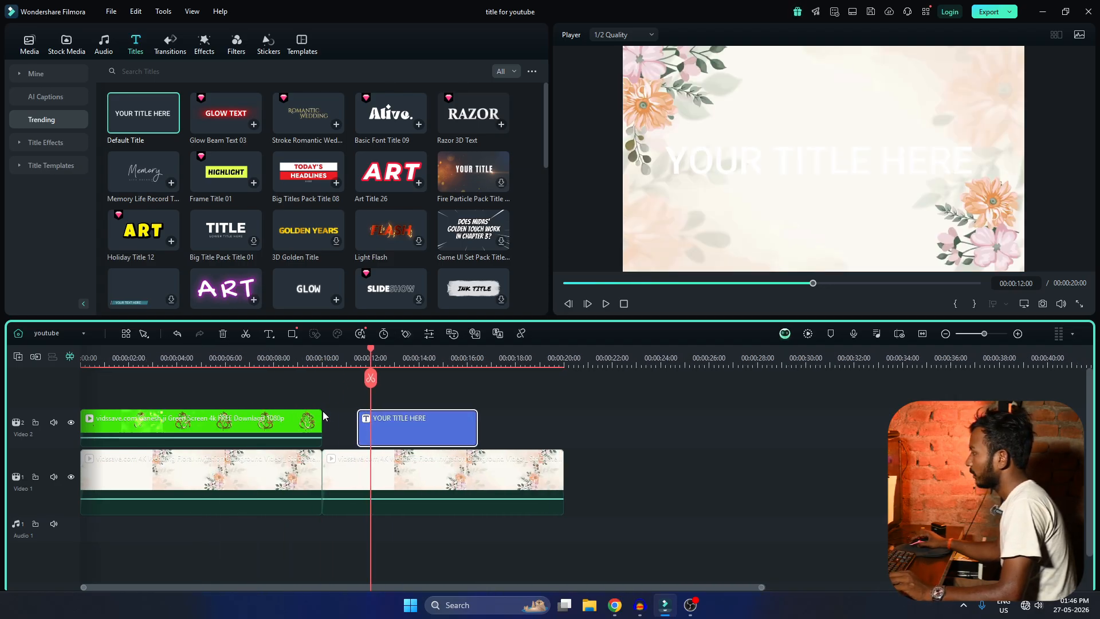
Set the title's font to MINNO-GOPI-23 and its text colour to dark red.
{"action": "double_click", "coordinate": [413, 425]}
{"action": "left_click", "coordinate": [72, 150]}
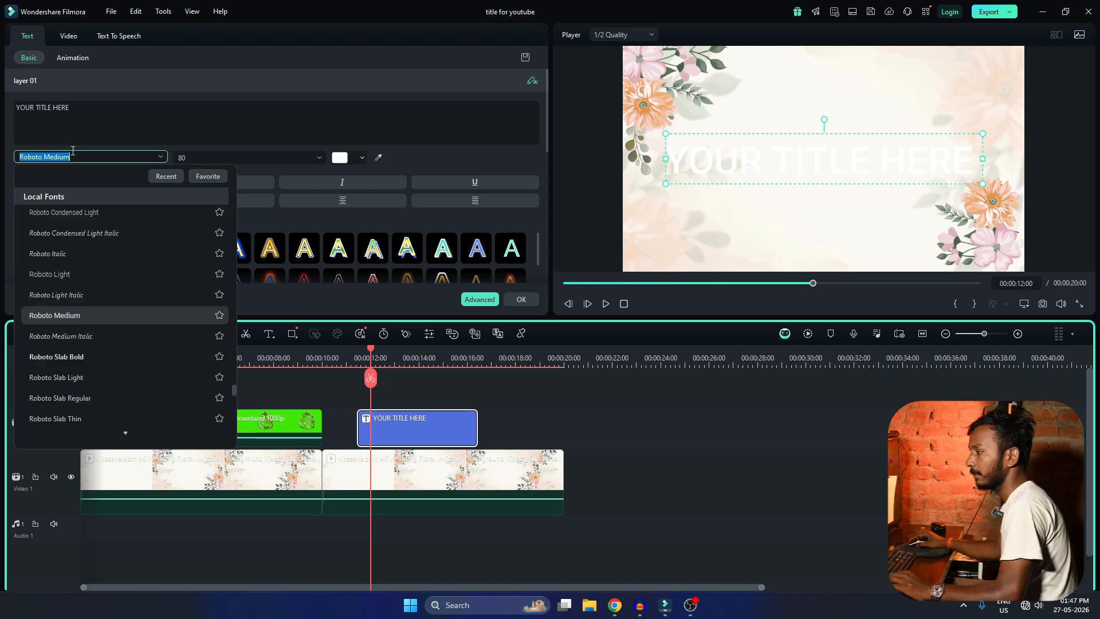
{"action": "type", "text": "minno"}
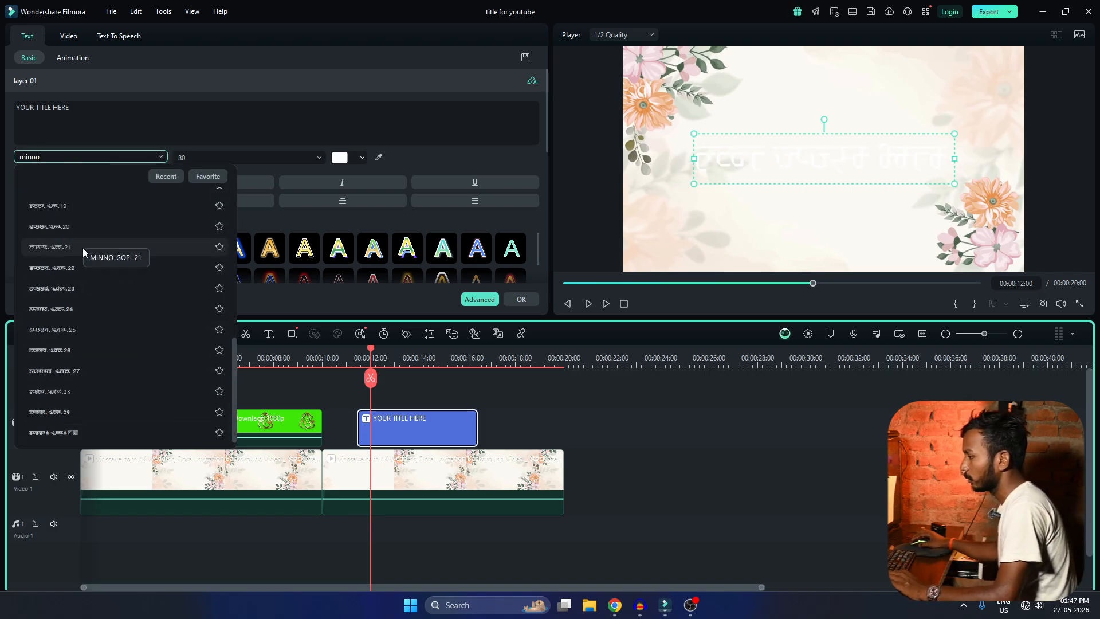
{"action": "left_click", "coordinate": [71, 286]}
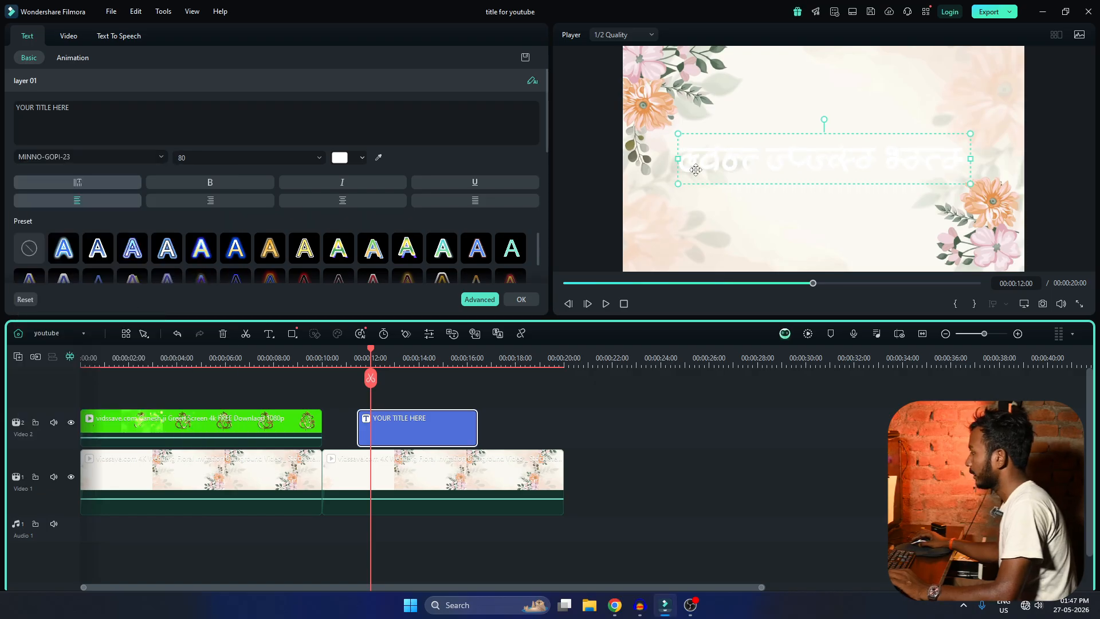
{"action": "left_click", "coordinate": [321, 158]}
{"action": "left_click", "coordinate": [343, 159]}
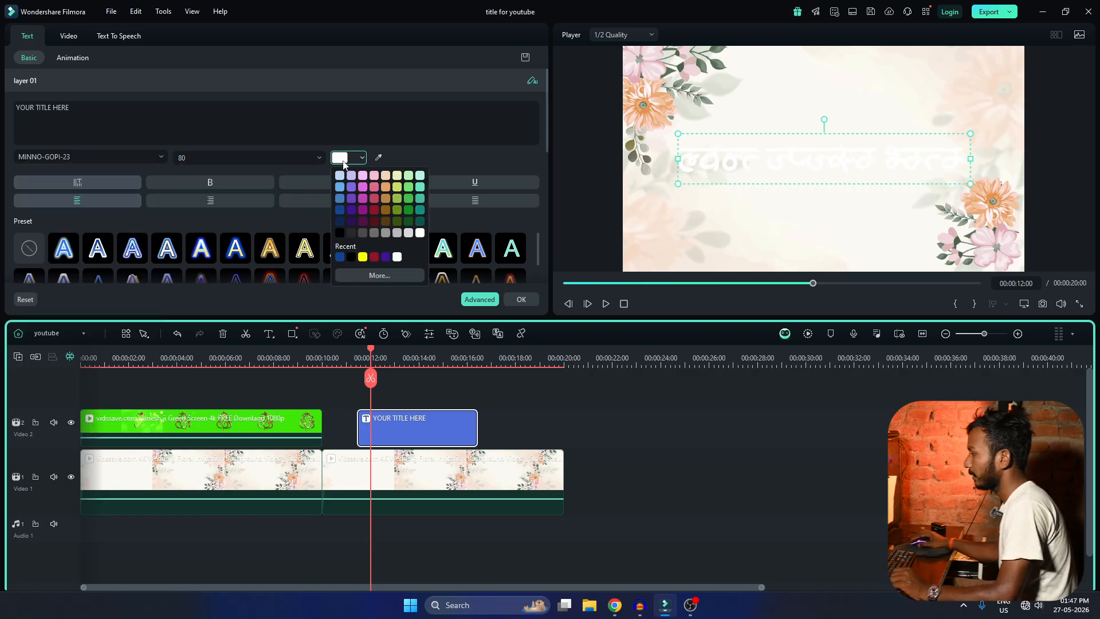
{"action": "left_click", "coordinate": [374, 256]}
Replace the placeholder title text with the couple's names in Hindi, entered in the Minno font's key layout.
{"action": "double_click", "coordinate": [713, 153]}
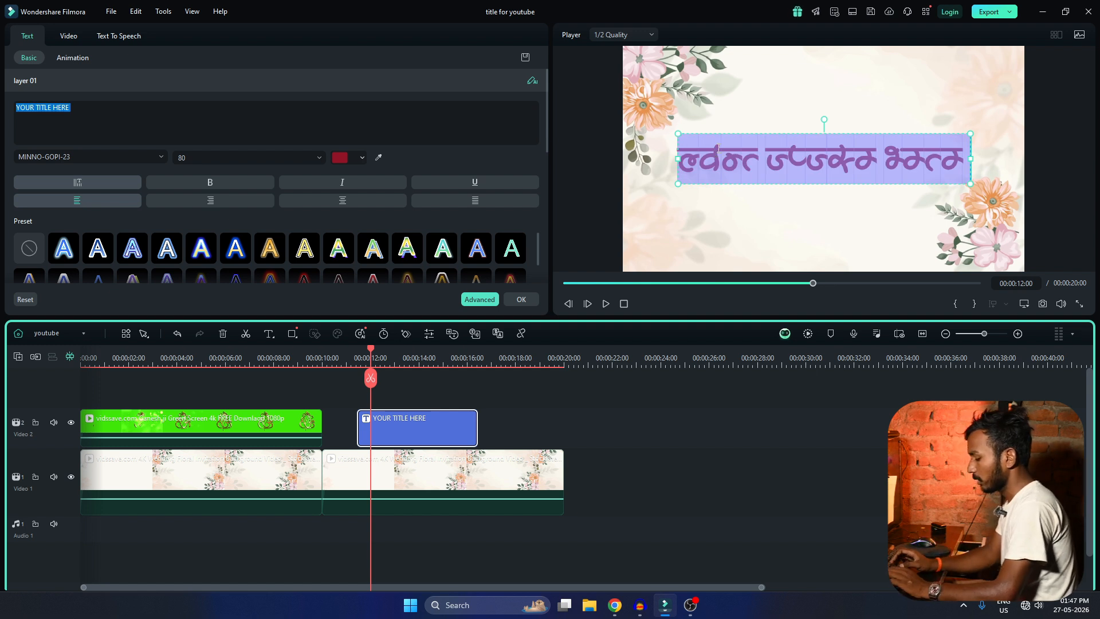
{"action": "type", "text": "jks"}
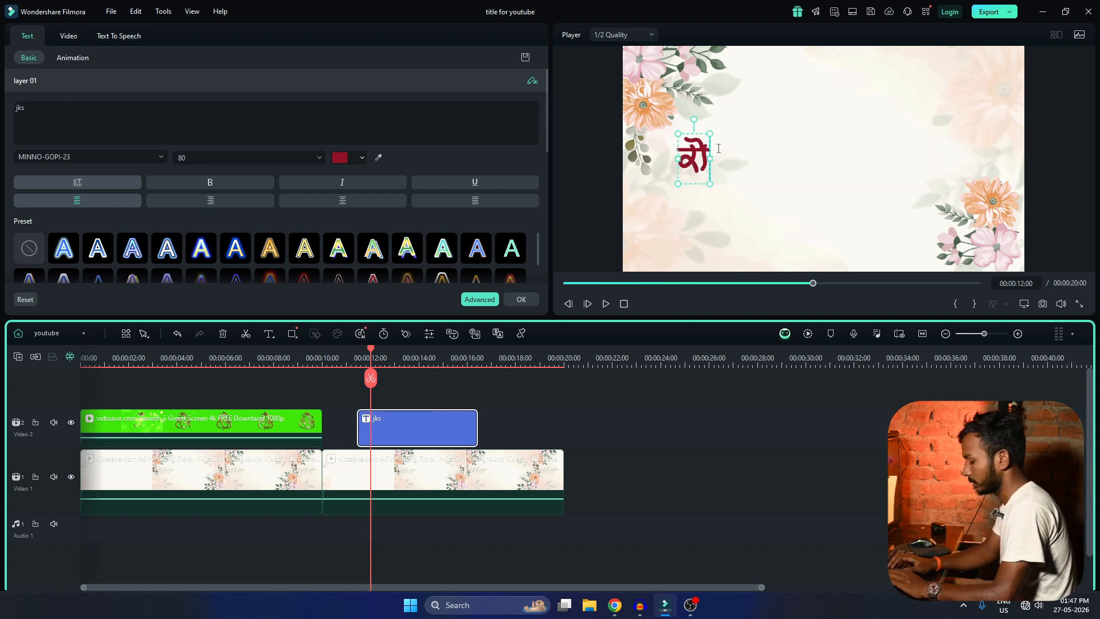
{"action": "type", "text": "eu"}
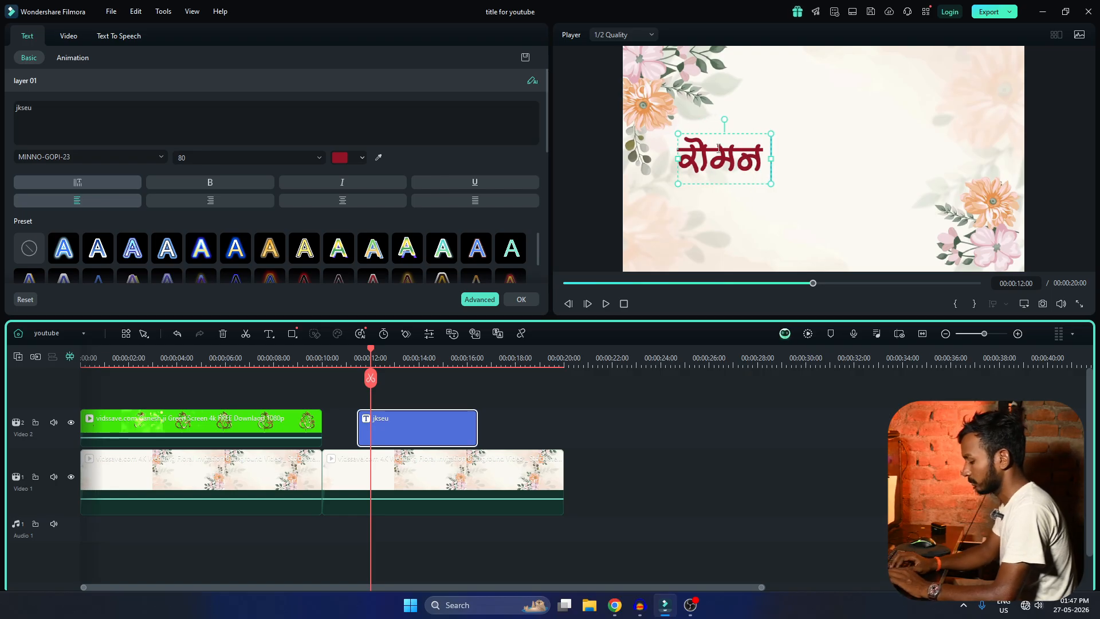
{"action": "type", "text": " dh"}
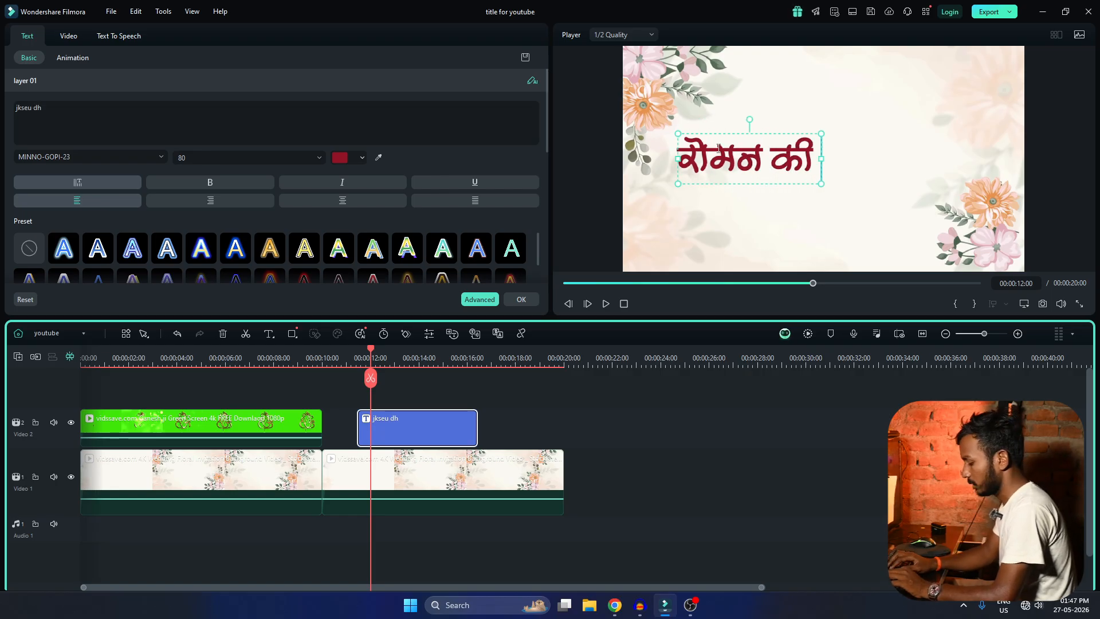
{"action": "type", "text": " fjrq"}
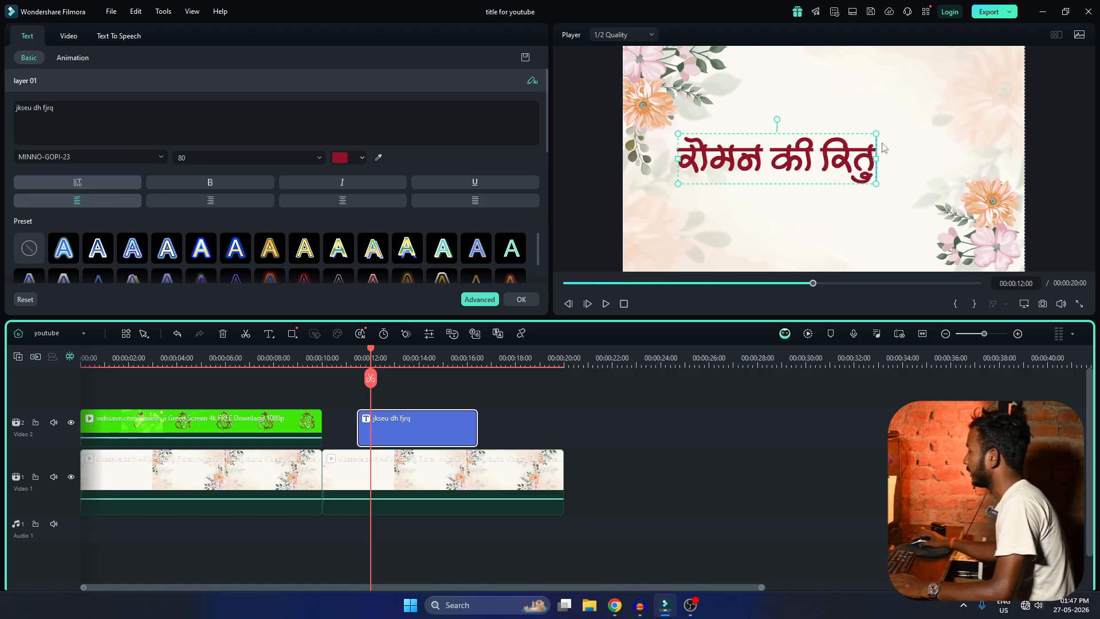
{"action": "left_click", "coordinate": [1059, 135]}
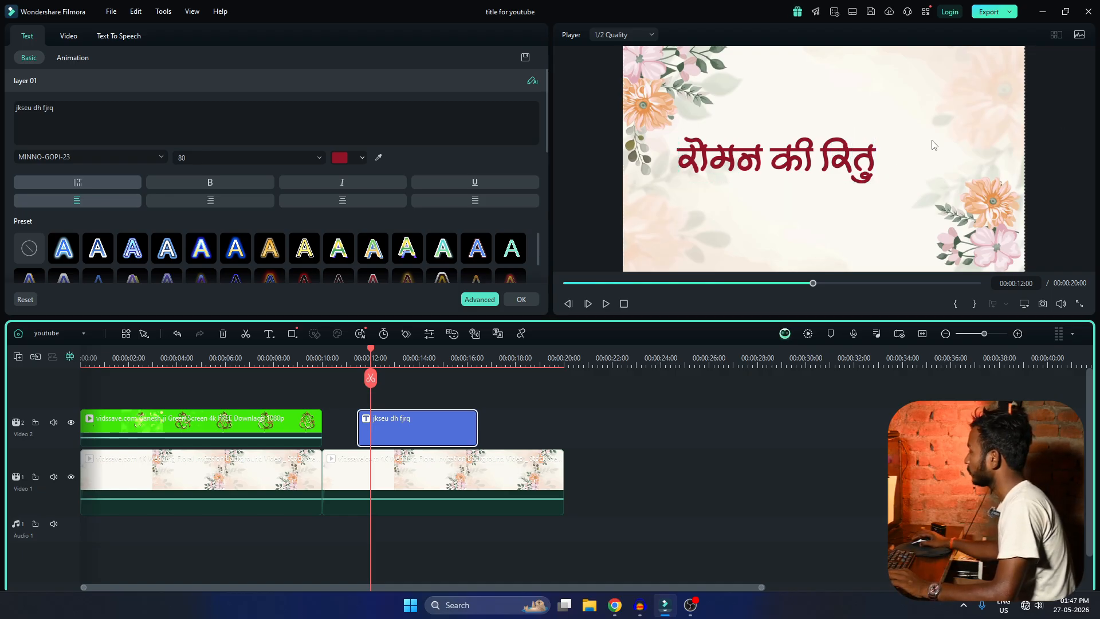
Enlarge the title to size 89 and centre it on the frame.
{"action": "left_click", "coordinate": [796, 161]}
{"action": "left_click_drag", "start_coordinate": [795, 161], "coordinate": [825, 161]}
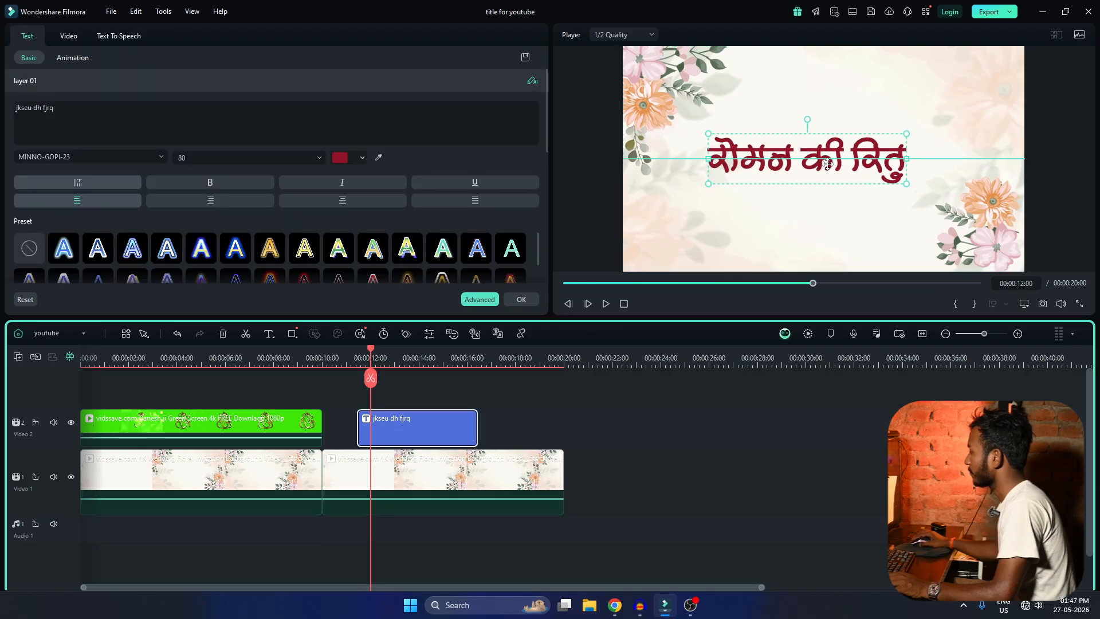
{"action": "mouse_move", "coordinate": [908, 133]}
{"action": "left_mouse_down"}
{"action": "mouse_move", "coordinate": [956, 121]}
{"action": "mouse_move", "coordinate": [919, 131]}
{"action": "left_mouse_up"}
{"action": "left_click_drag", "start_coordinate": [848, 158], "coordinate": [857, 157]}
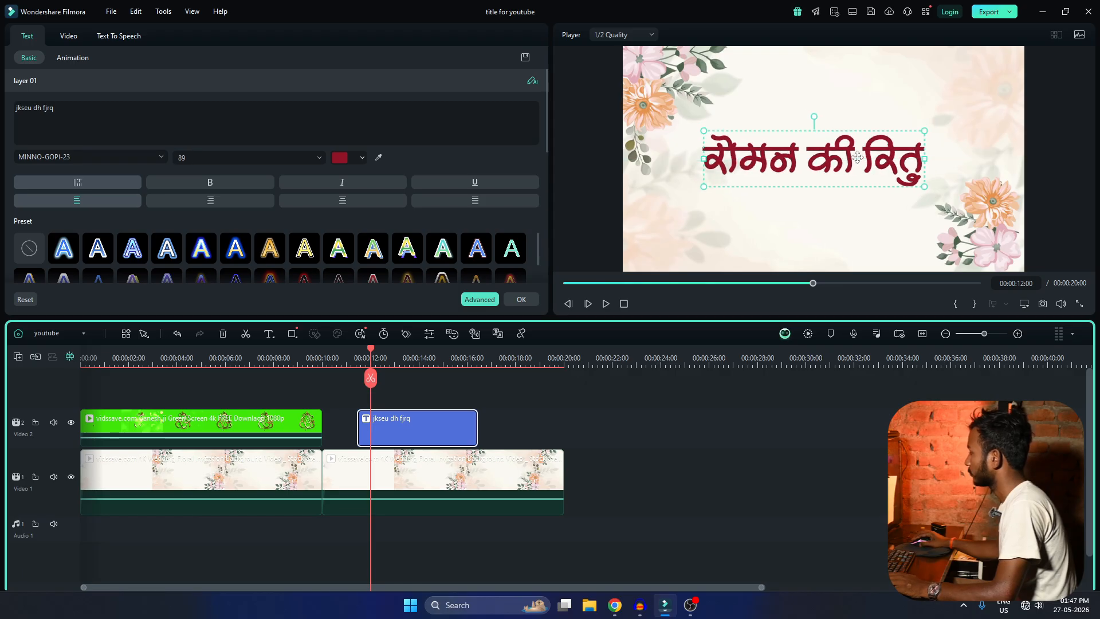
Switch the title to a more ornate font from the Minno family and close the title settings.
{"action": "double_click", "coordinate": [858, 157]}
{"action": "left_click", "coordinate": [101, 158]}
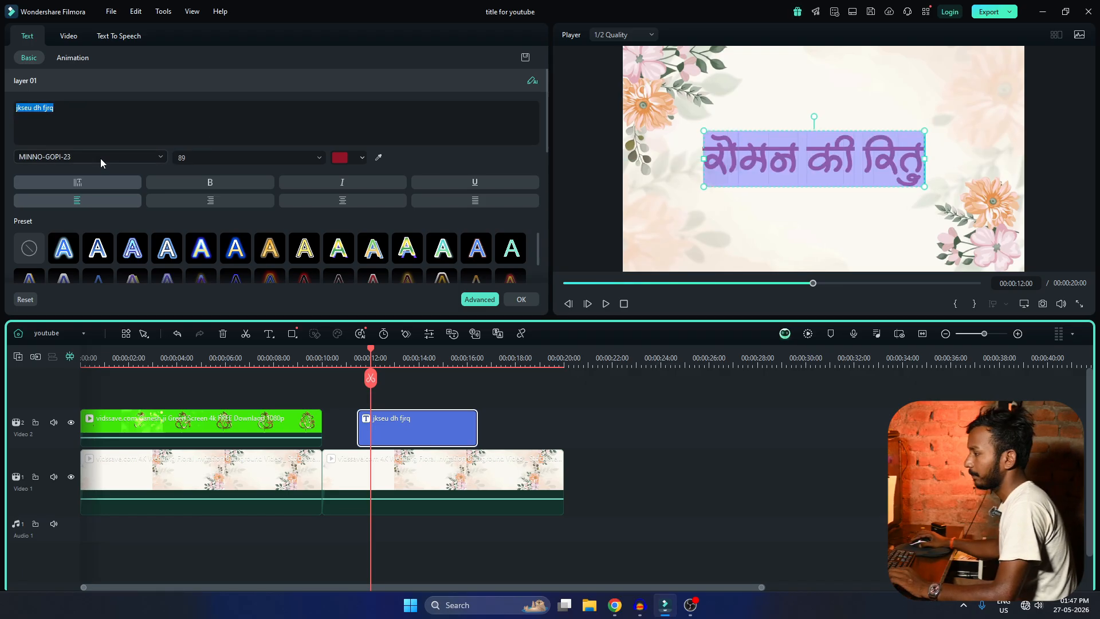
{"action": "type", "text": "minno"}
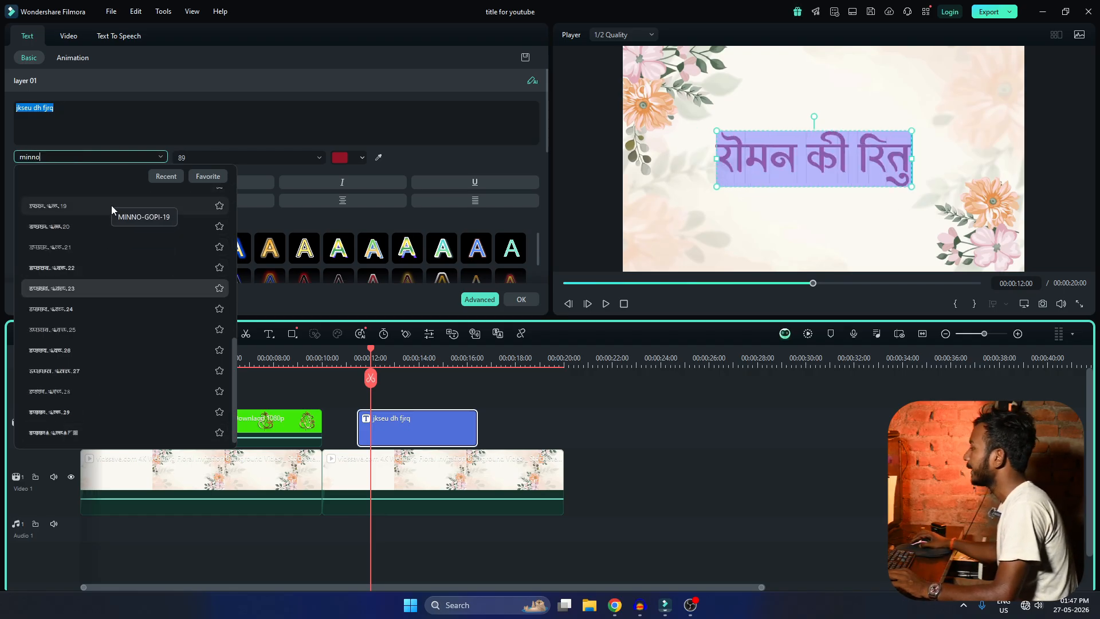
{"action": "left_click", "coordinate": [112, 325]}
{"action": "left_click", "coordinate": [658, 425]}
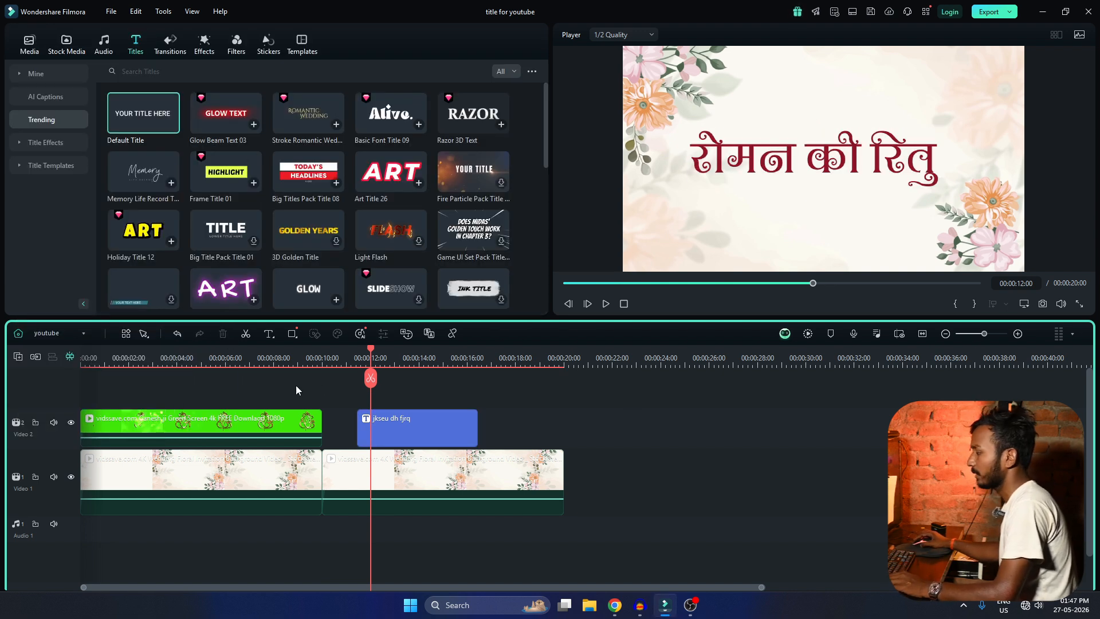
Play the timeline across the title from about 10 seconds, and return the playhead to near the title's start.
{"action": "left_click", "coordinate": [341, 362]}
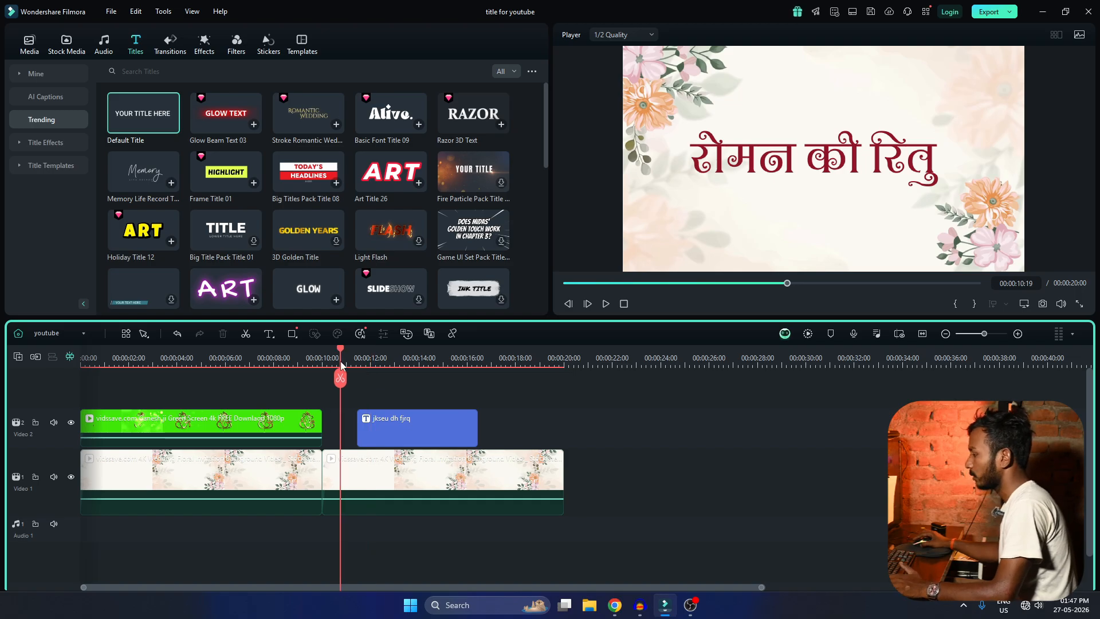
{"action": "key", "text": "space"}
{"action": "scroll", "coordinate": [456, 438], "scroll_direction": "up", "scroll_amount": 2}
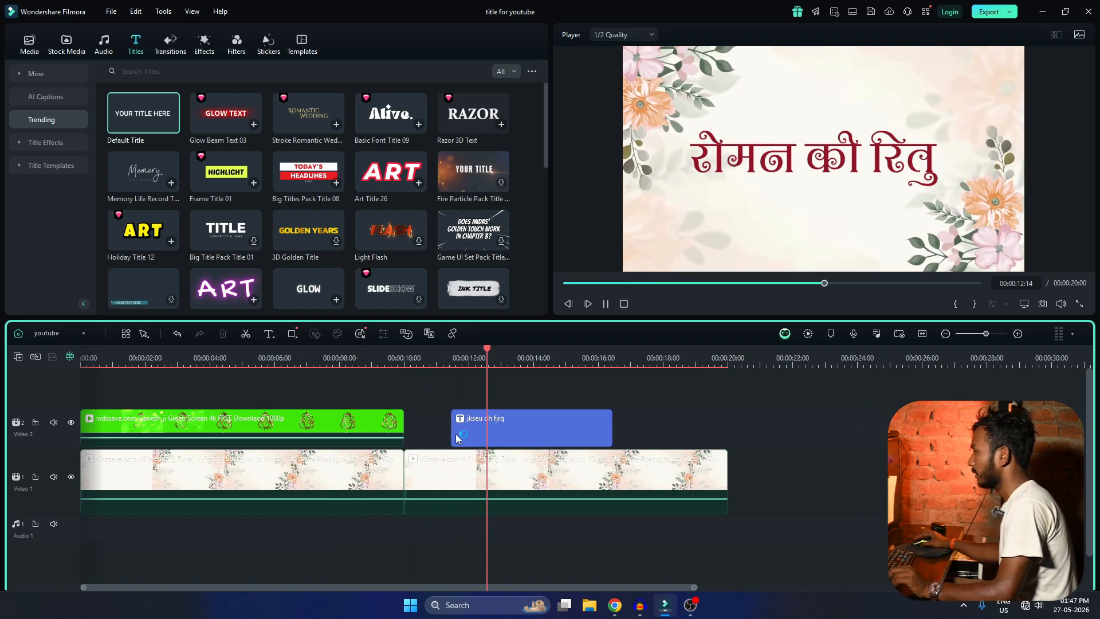
{"action": "scroll", "coordinate": [458, 438], "scroll_direction": "down", "scroll_amount": 5}
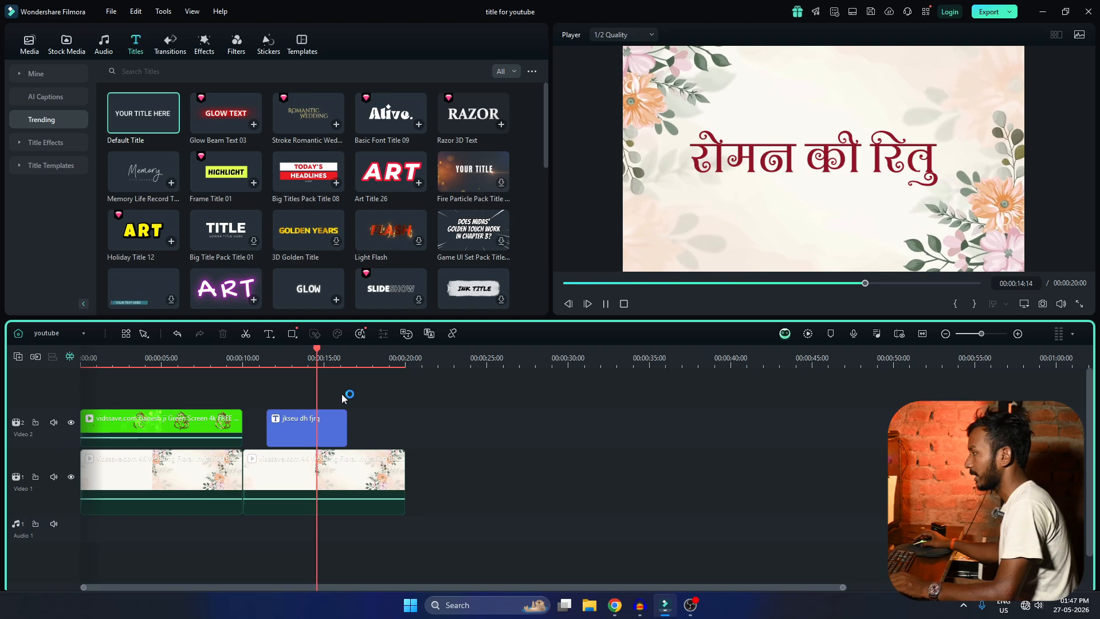
{"action": "scroll", "coordinate": [364, 437], "scroll_direction": "up", "scroll_amount": 2}
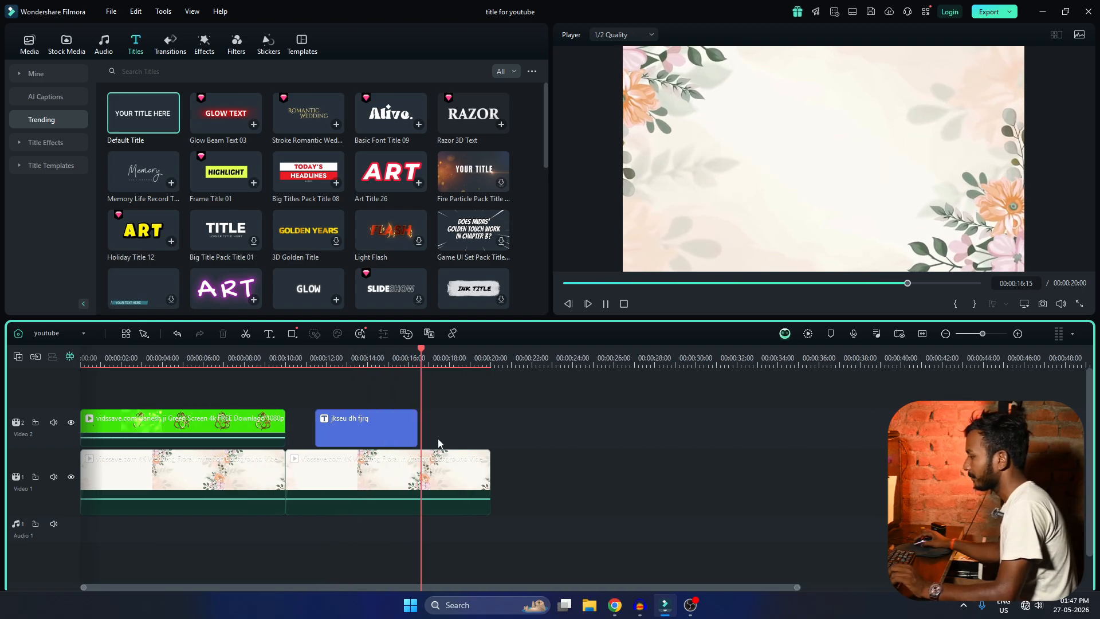
{"action": "left_click", "coordinate": [318, 357]}
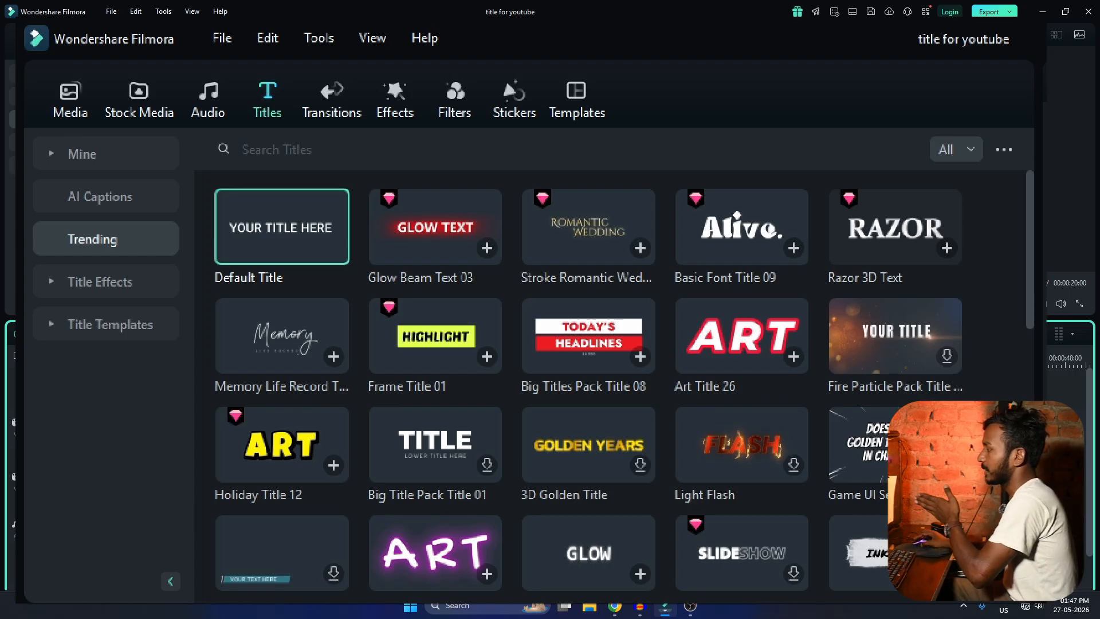
Search the sticker library for "weddng".
{"action": "left_click", "coordinate": [455, 102]}
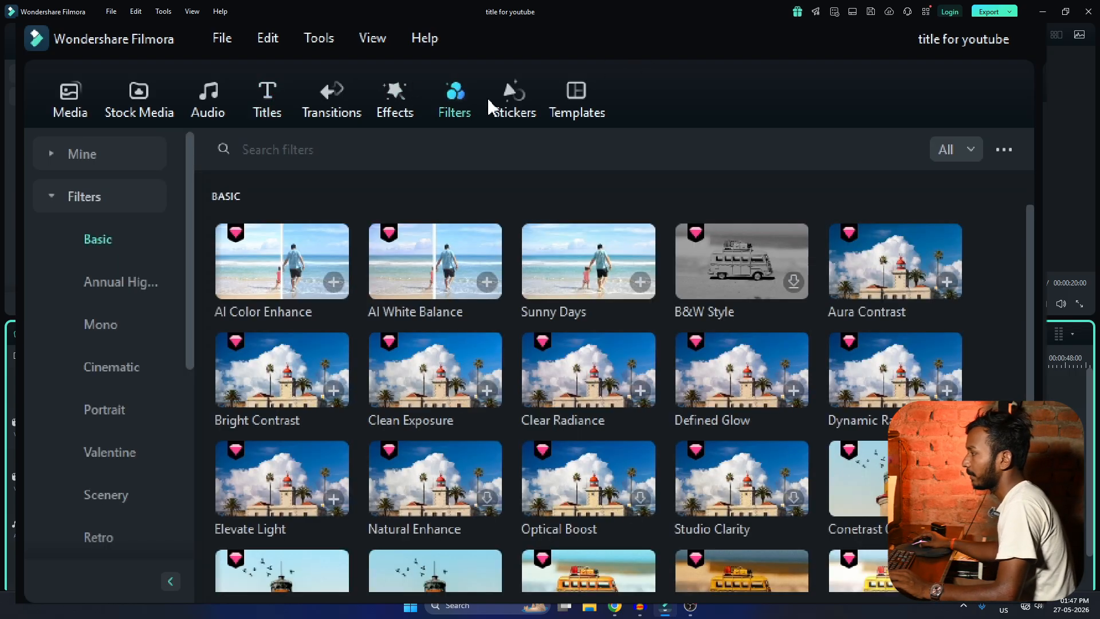
{"action": "left_click", "coordinate": [497, 105]}
{"action": "left_click", "coordinate": [370, 151]}
{"action": "type", "text": "weddn"}
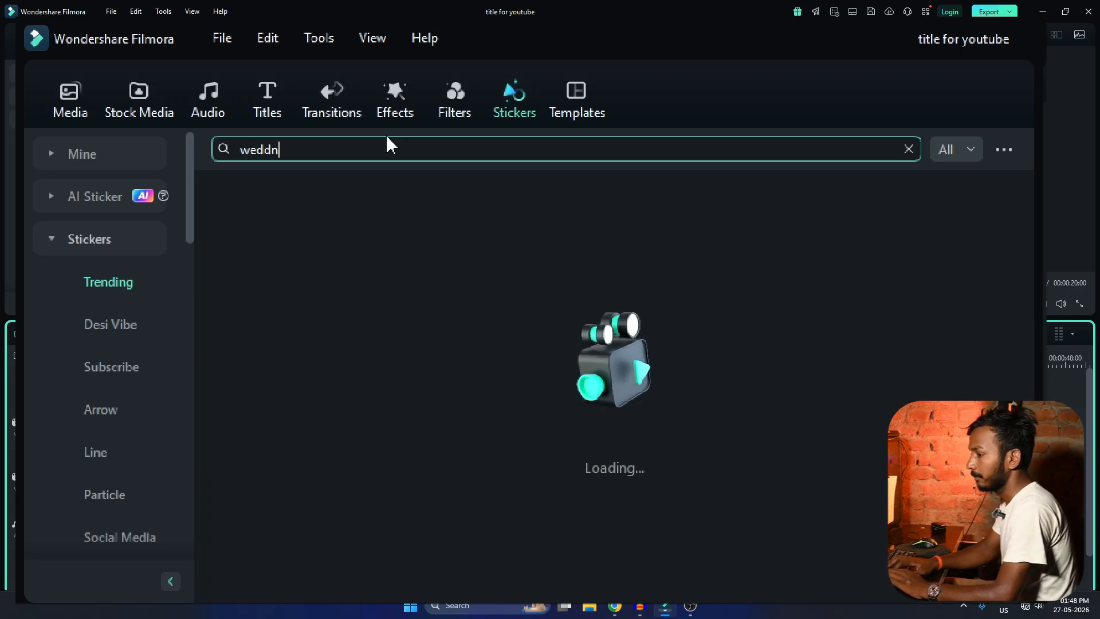
{"action": "type", "text": "g"}
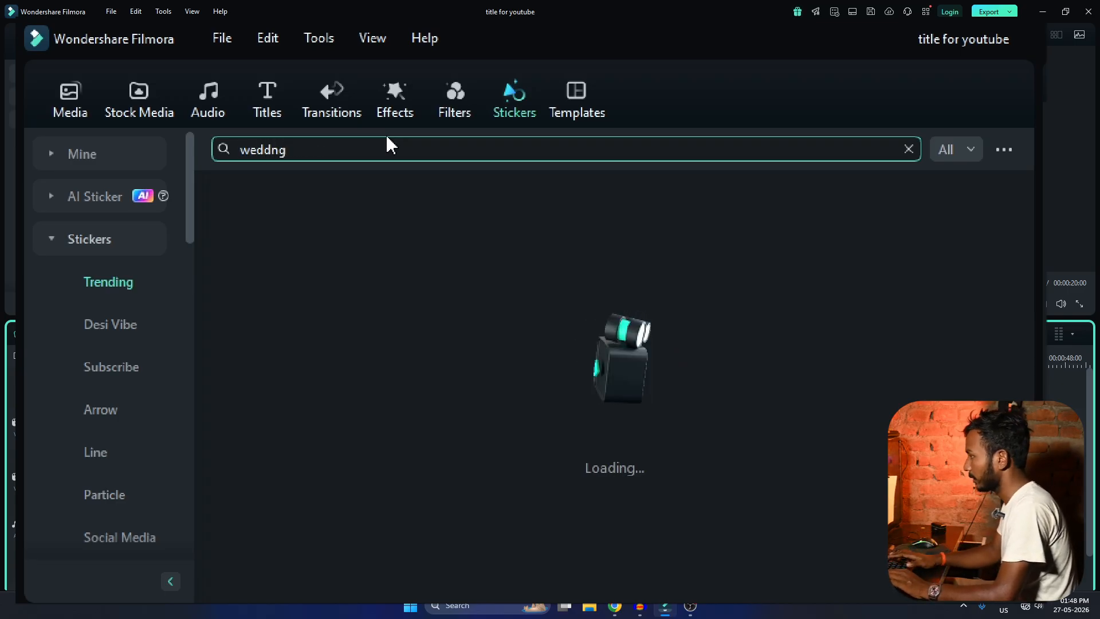
Preview the wedding ornament stickers in the downloaded collection, including the Glamour Couture design.
{"action": "left_click", "coordinate": [122, 156]}
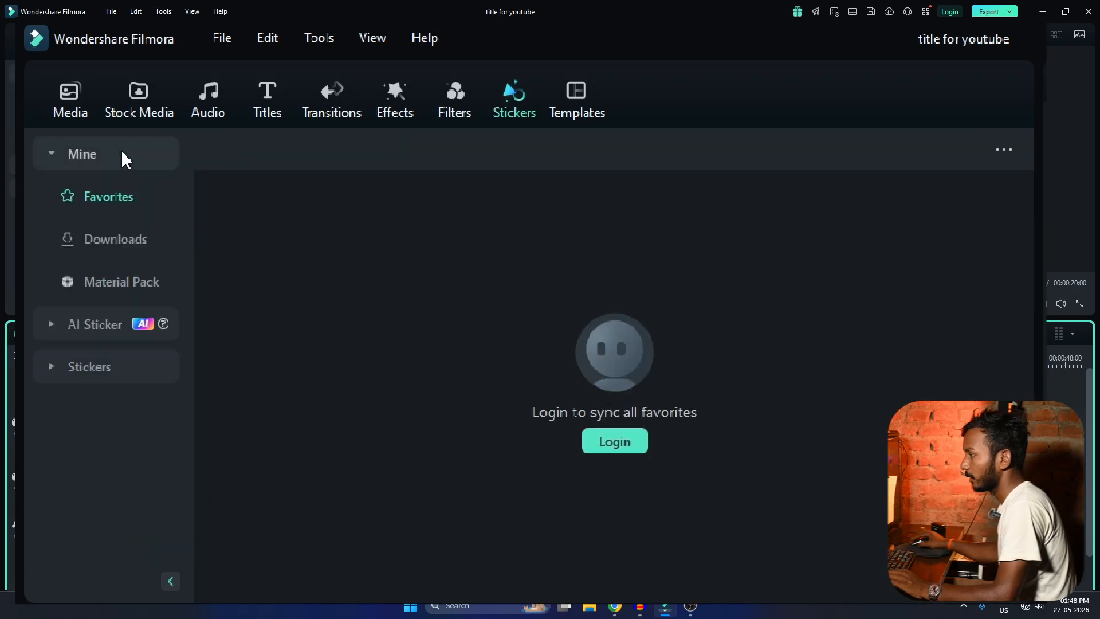
{"action": "left_click", "coordinate": [128, 251]}
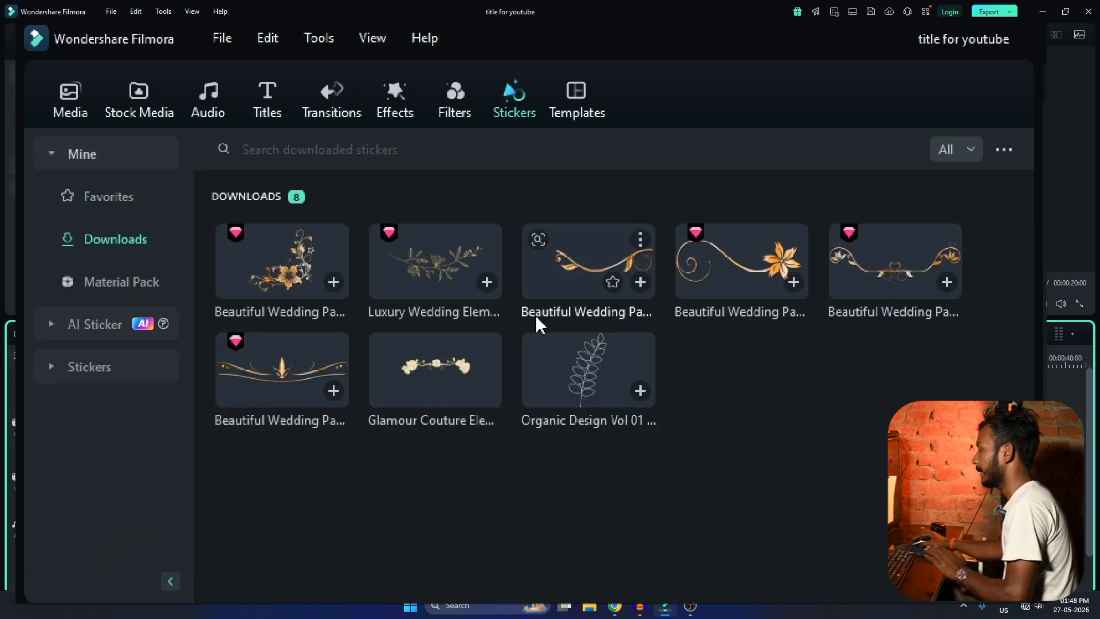
{"action": "left_click", "coordinate": [277, 277]}
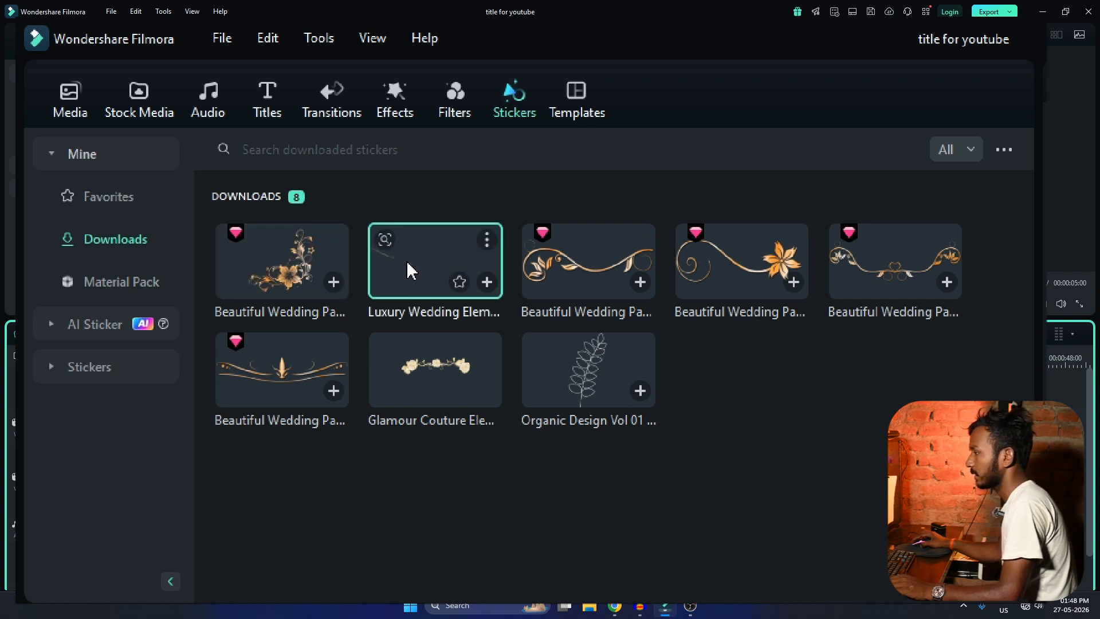
{"action": "left_click", "coordinate": [585, 264]}
{"action": "left_click", "coordinate": [742, 260]}
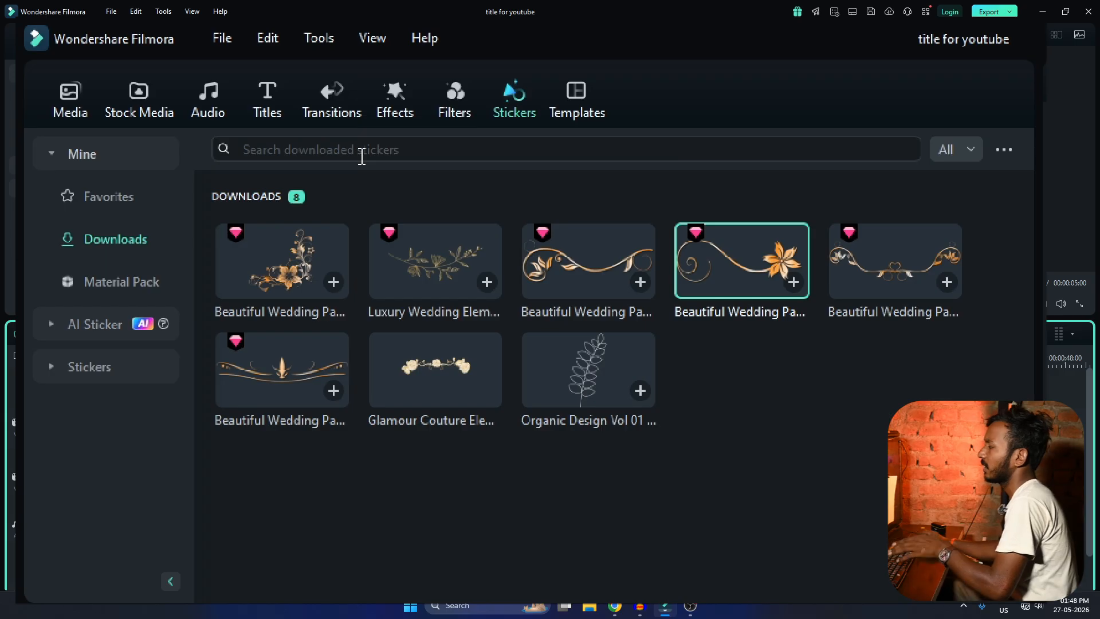
{"action": "left_click", "coordinate": [881, 246]}
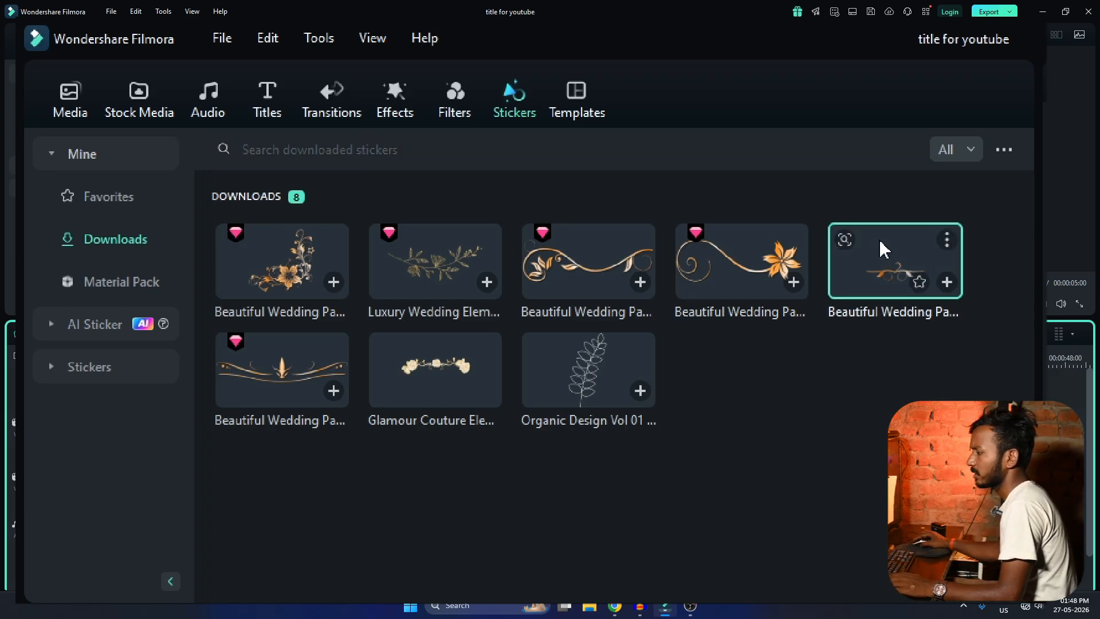
{"action": "left_click", "coordinate": [425, 364]}
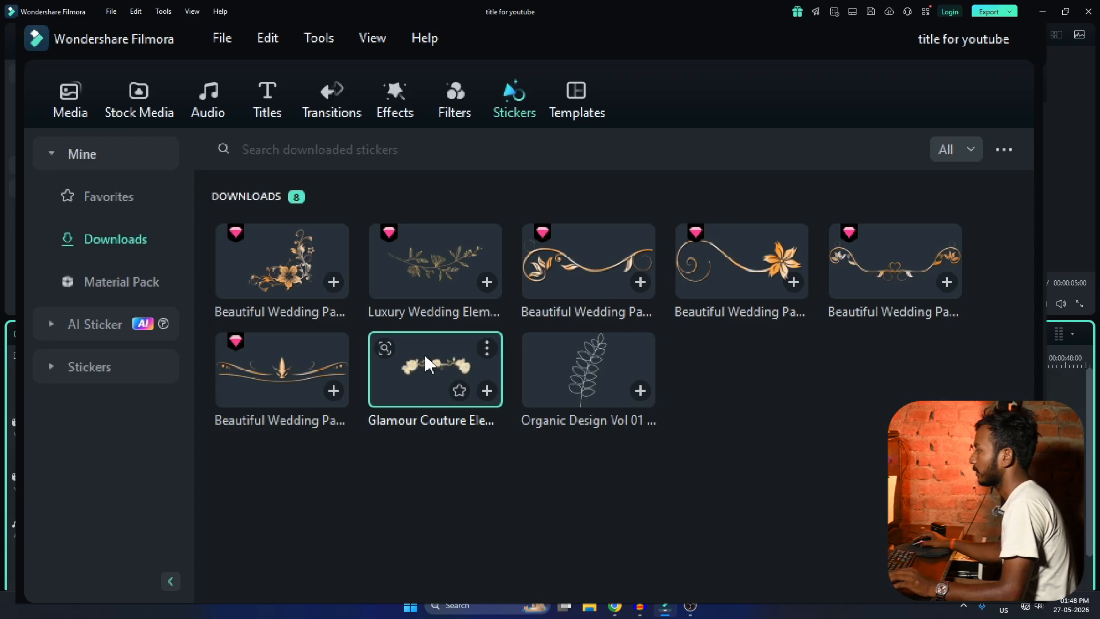
Place the Glamour Couture sticker on the track above the title, aligned with its start, and preview it to about 14 seconds.
{"action": "left_click_drag", "start_coordinate": [435, 370], "coordinate": [316, 403]}
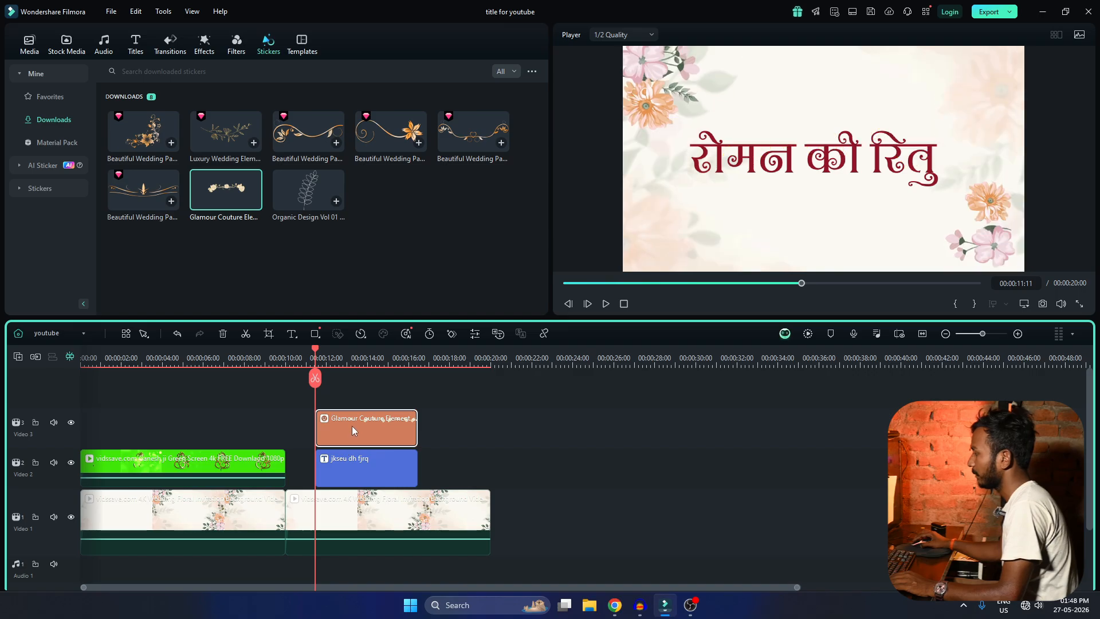
{"action": "left_click", "coordinate": [352, 425]}
{"action": "key", "text": "space"}
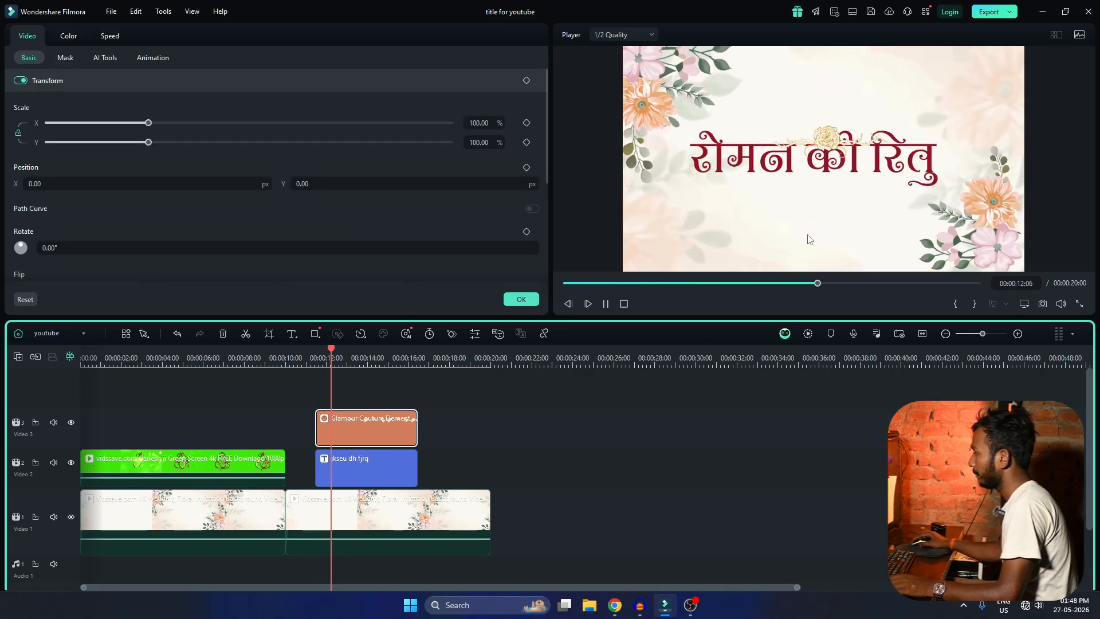
{"action": "left_click", "coordinate": [370, 384]}
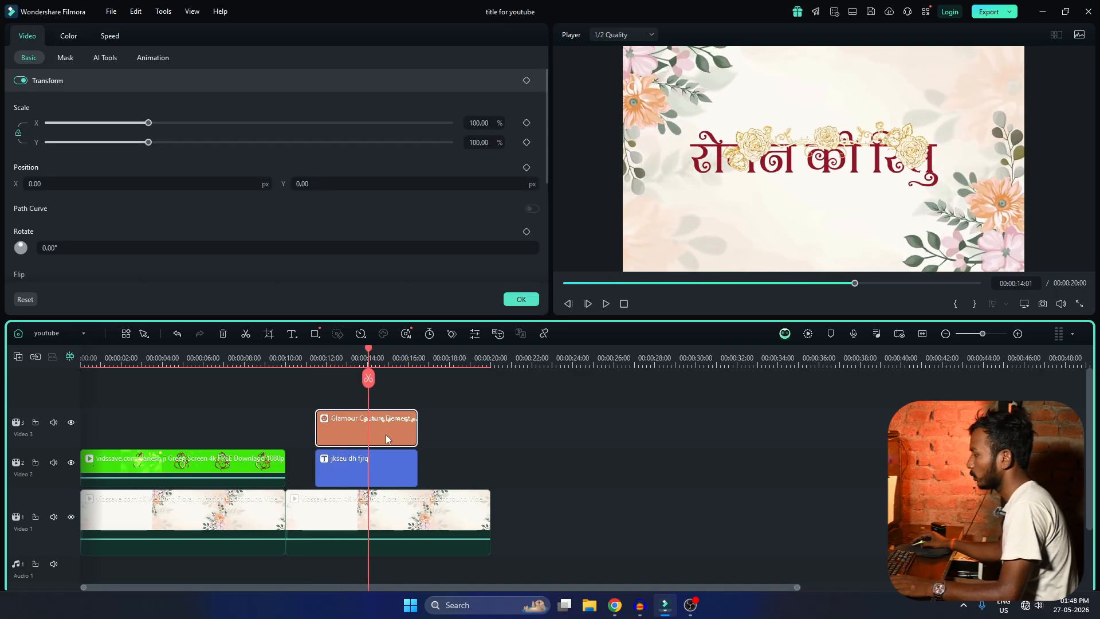
Scale the sticker to 88.45% and move it below the title at X -98, Y -242.
{"action": "left_click_drag", "start_coordinate": [149, 122], "coordinate": [111, 123]}
{"action": "left_click_drag", "start_coordinate": [367, 184], "coordinate": [338, 184]}
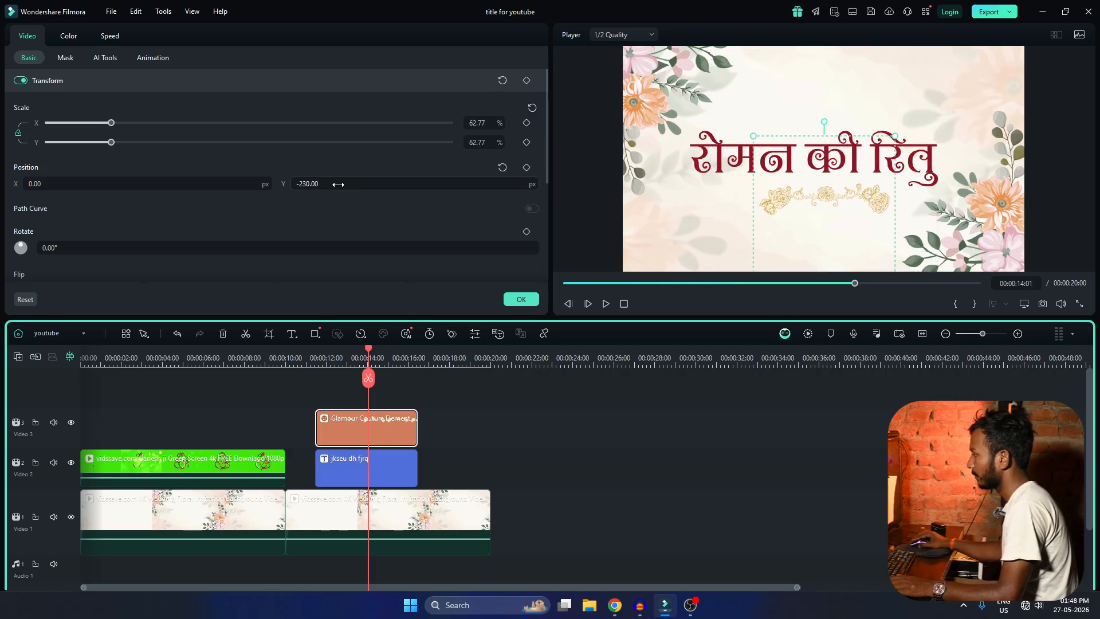
{"action": "left_click_drag", "start_coordinate": [236, 183], "coordinate": [223, 184]}
{"action": "left_click_drag", "start_coordinate": [111, 122], "coordinate": [133, 122]}
{"action": "left_click_drag", "start_coordinate": [355, 184], "coordinate": [347, 184]}
{"action": "left_click_drag", "start_coordinate": [133, 124], "coordinate": [136, 122]}
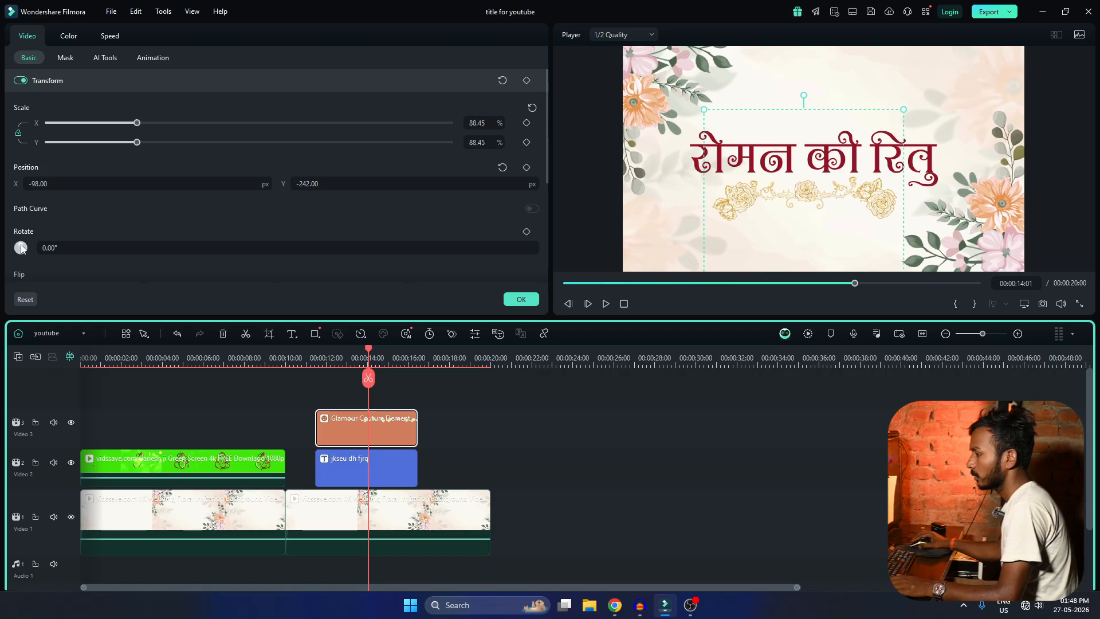
Rotate the sticker by 2° and shift it to about X -65, Y -245 so it sits centred under the title.
{"action": "left_click", "coordinate": [82, 248]}
{"action": "type", "text": "3"}
{"action": "key", "text": "Return"}
{"action": "scroll", "coordinate": [82, 248], "scroll_direction": "down", "scroll_amount": 1}
{"action": "left_click_drag", "start_coordinate": [823, 210], "coordinate": [831, 207]}
{"action": "left_click", "coordinate": [870, 461]}
Play the timeline across the title and its sticker, and replay the start up to about 12.5 seconds.
{"action": "left_click", "coordinate": [312, 358]}
{"action": "key", "text": "space"}
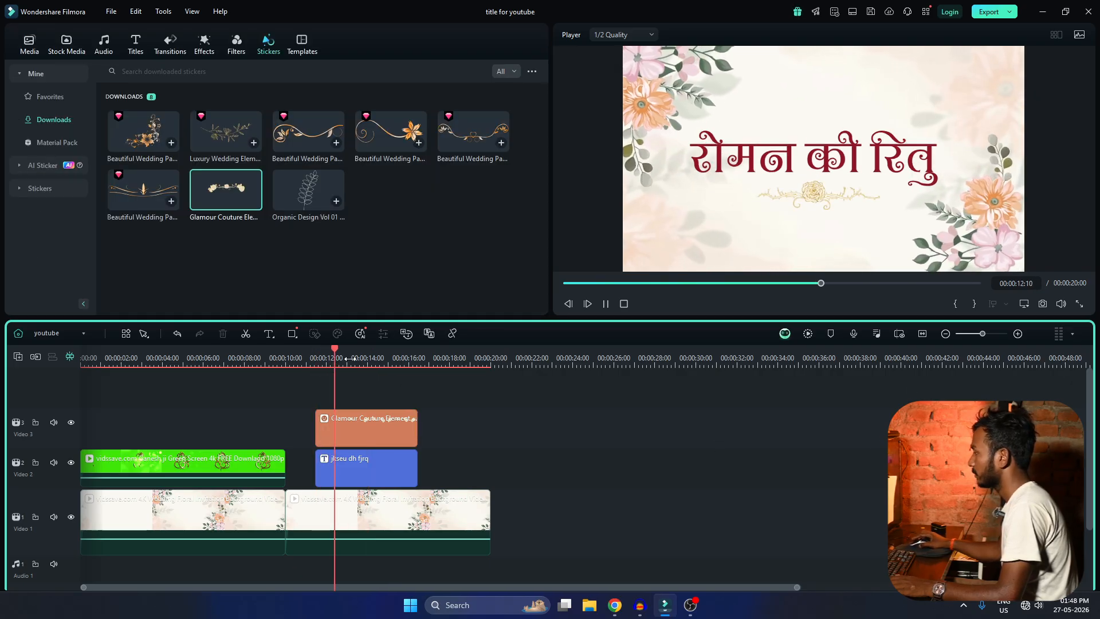
{"action": "scroll", "coordinate": [470, 465], "scroll_direction": "down", "scroll_amount": 5}
{"action": "scroll", "coordinate": [470, 465], "scroll_direction": "up", "scroll_amount": 4}
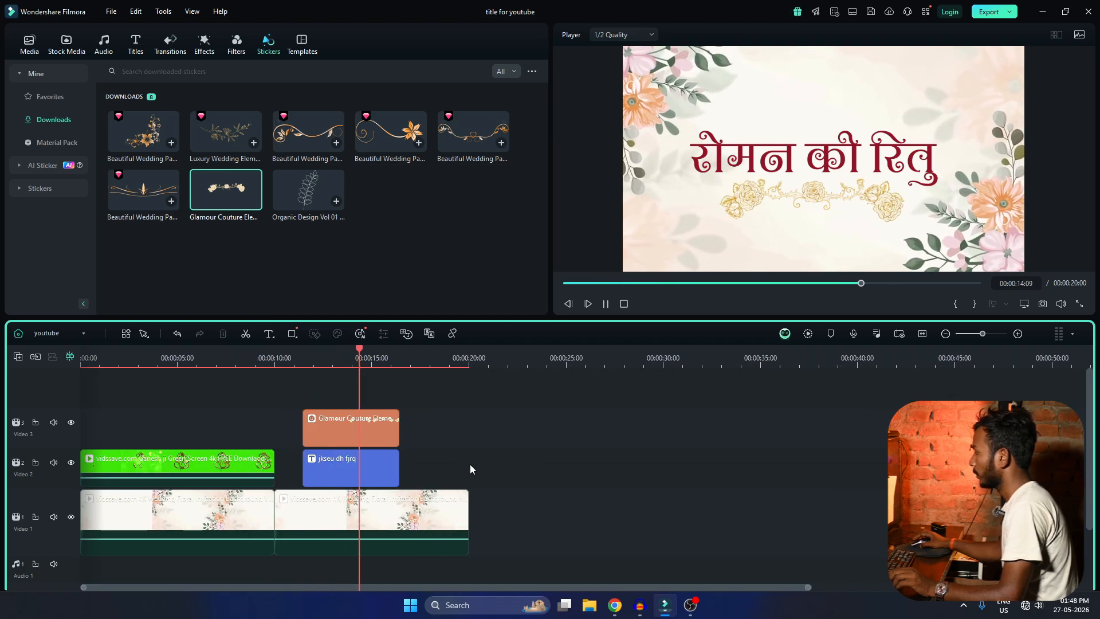
{"action": "scroll", "coordinate": [470, 464], "scroll_direction": "up", "scroll_amount": 2}
{"action": "scroll", "coordinate": [470, 464], "scroll_direction": "down", "scroll_amount": 2}
{"action": "scroll", "coordinate": [470, 464], "scroll_direction": "up", "scroll_amount": 2}
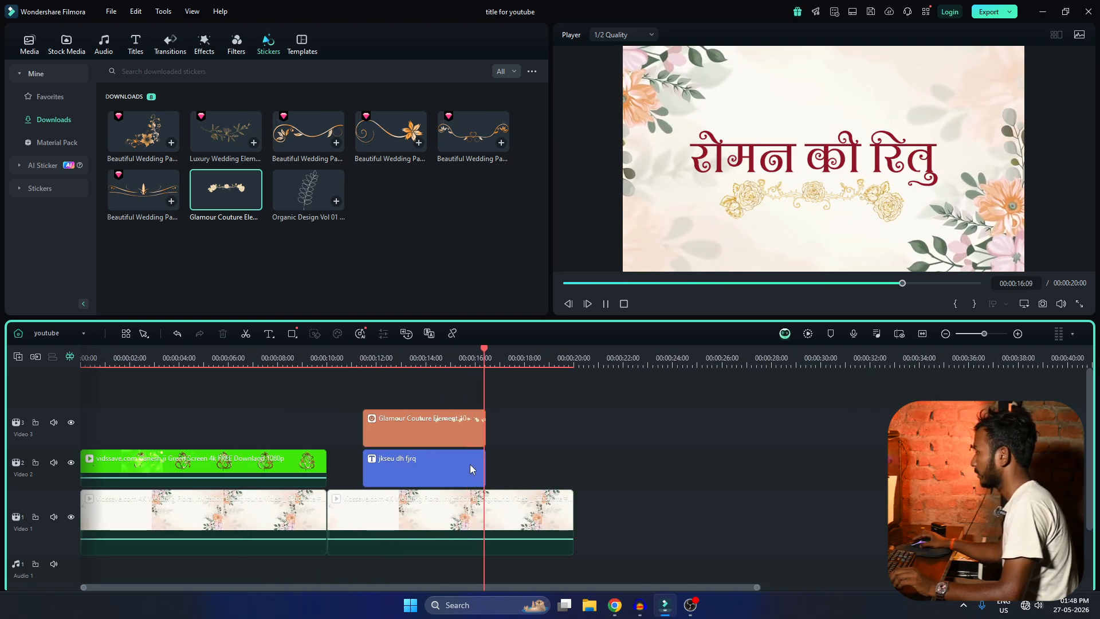
{"action": "scroll", "coordinate": [470, 464], "scroll_direction": "down", "scroll_amount": 2}
{"action": "scroll", "coordinate": [470, 464], "scroll_direction": "up", "scroll_amount": 2}
{"action": "key", "text": "space"}
{"action": "left_click", "coordinate": [348, 357]}
{"action": "key", "text": "space"}
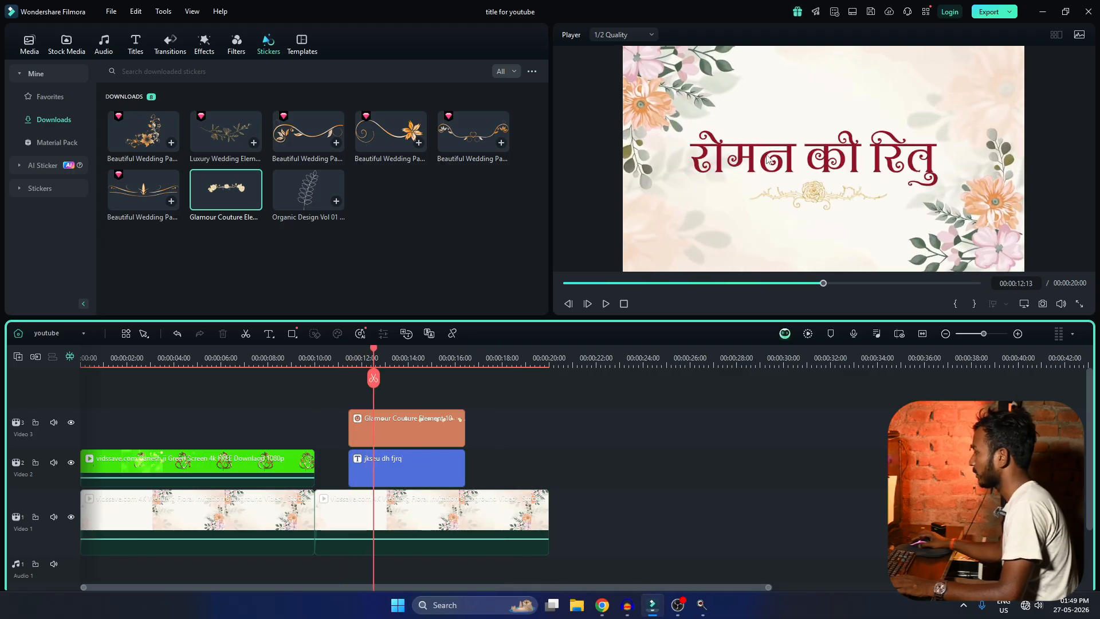
Try Typewriter and Fade1 entrances on the title, then give it the Round zoom entrance animation and the Fade1 exit animation.
{"action": "double_click", "coordinate": [435, 467]}
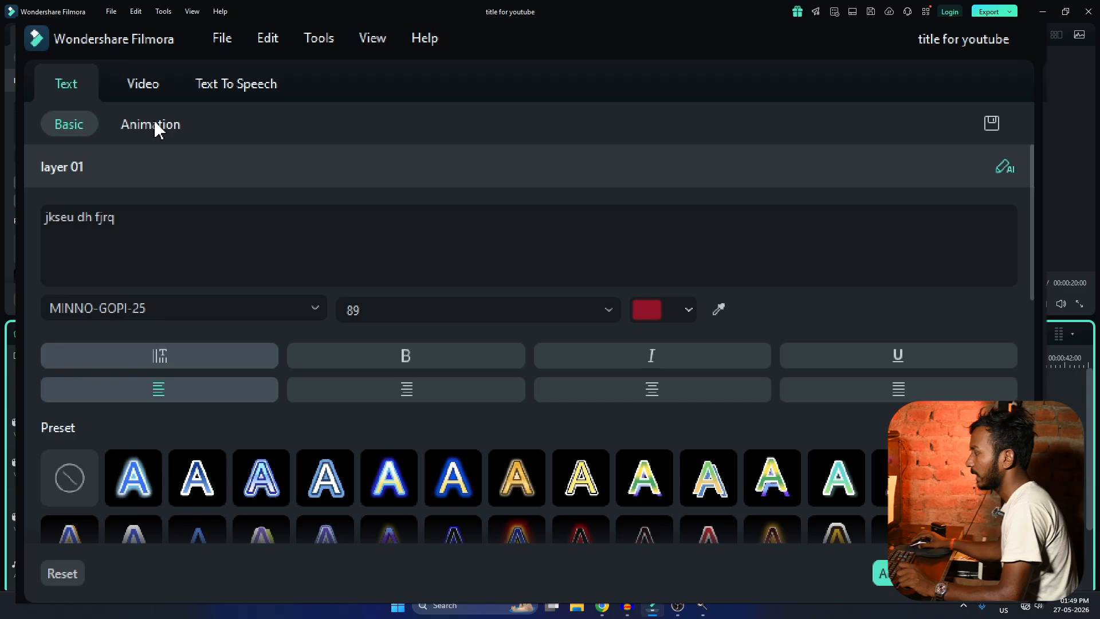
{"action": "left_click", "coordinate": [74, 58]}
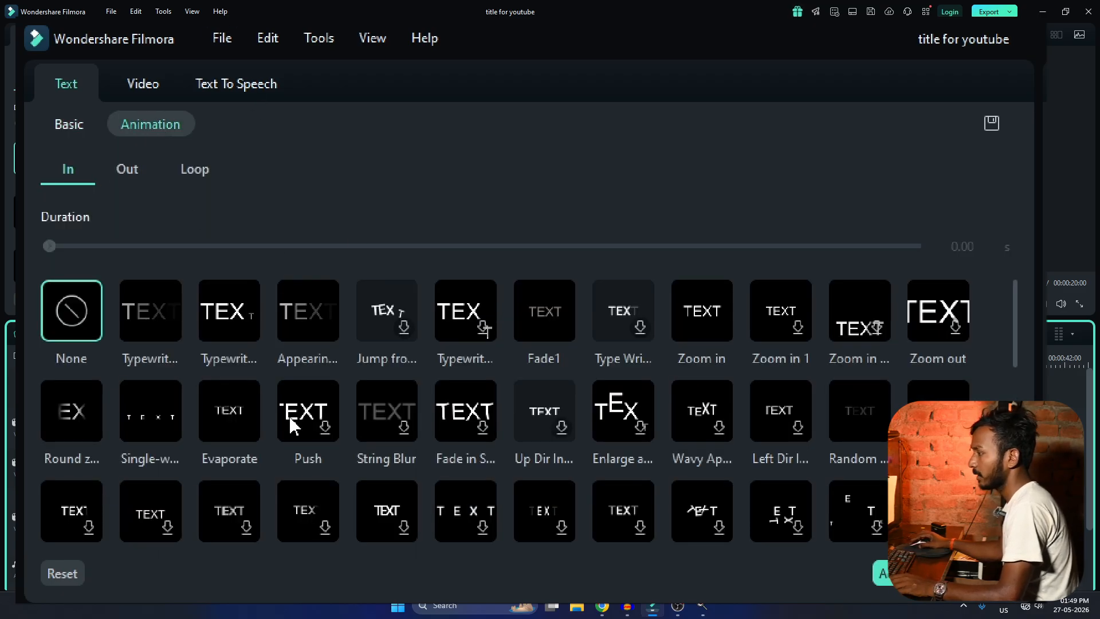
{"action": "scroll", "coordinate": [699, 437], "scroll_direction": "down", "scroll_amount": 5}
{"action": "scroll", "coordinate": [712, 447], "scroll_direction": "up", "scroll_amount": 1}
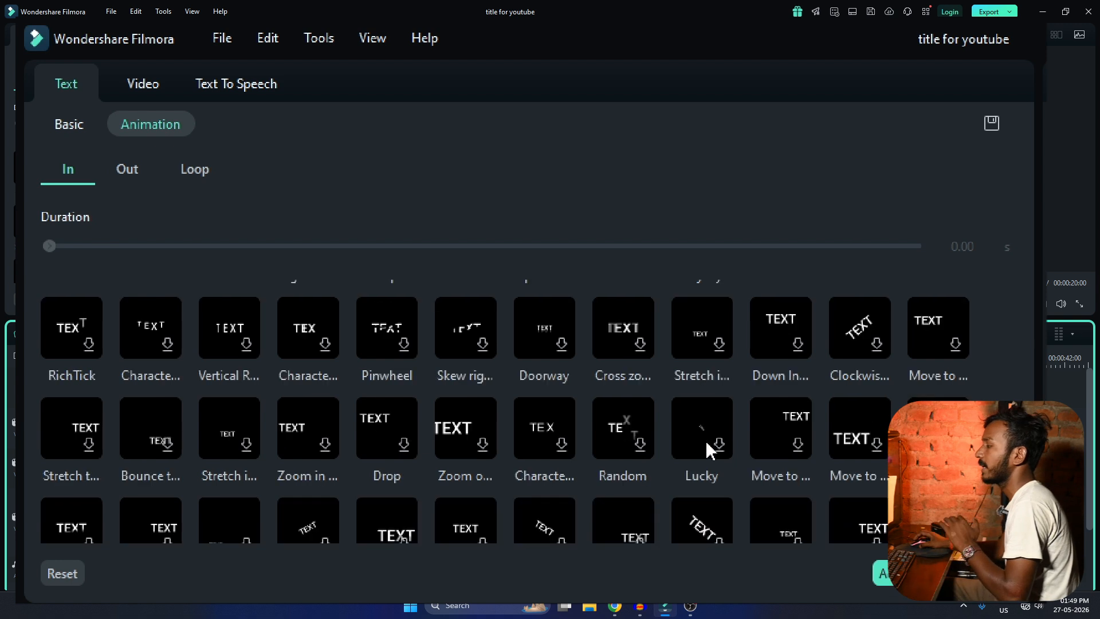
{"action": "scroll", "coordinate": [710, 450], "scroll_direction": "up", "scroll_amount": 5}
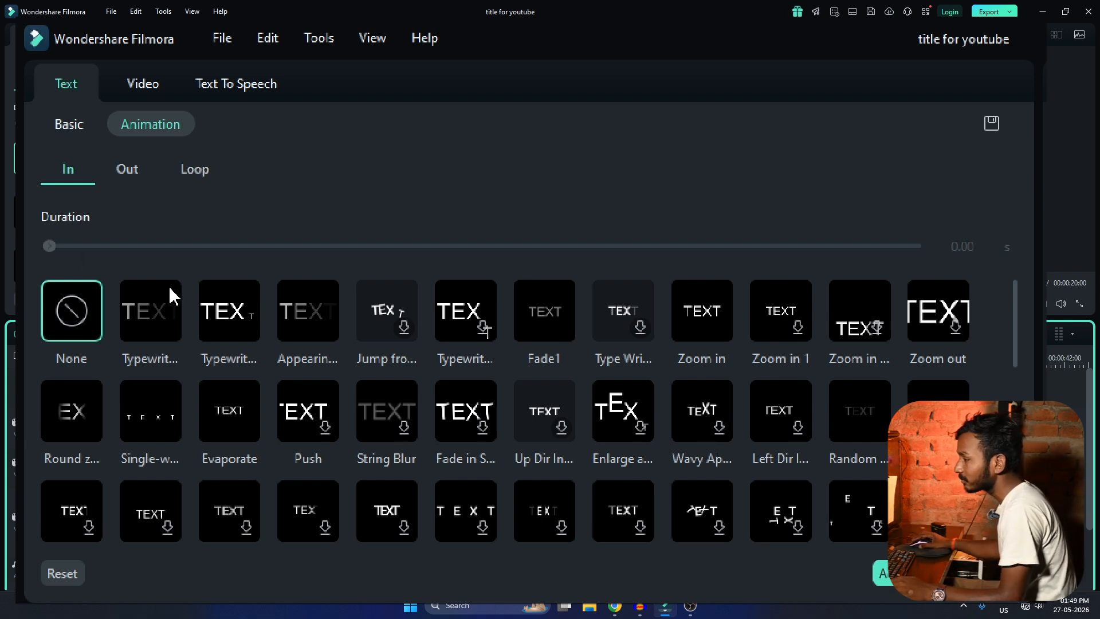
{"action": "left_click", "coordinate": [141, 308]}
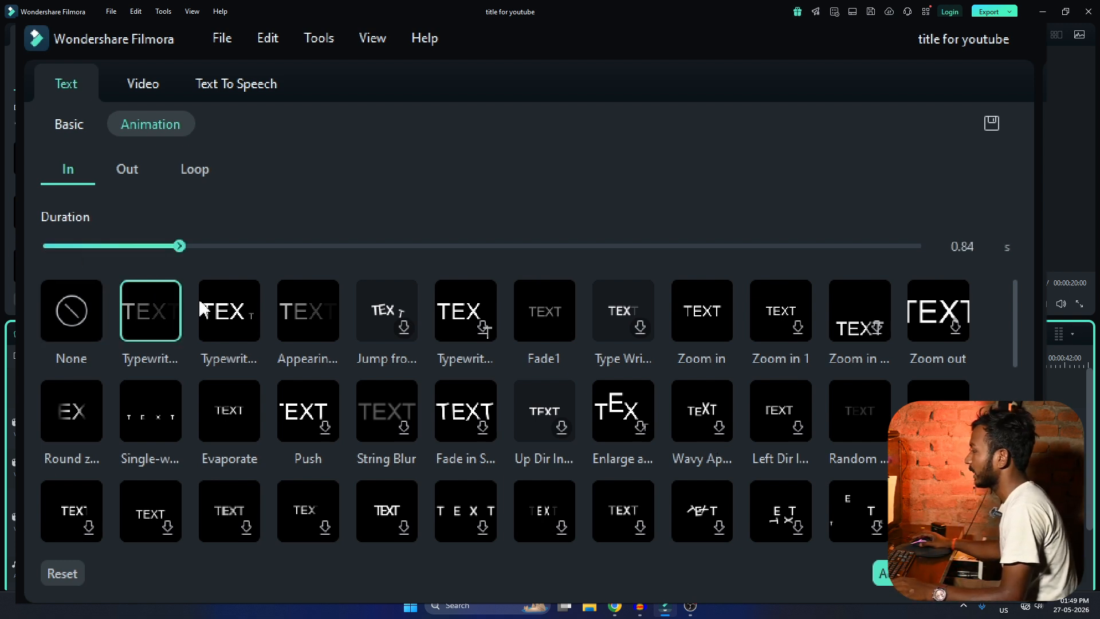
{"action": "left_click", "coordinate": [252, 324]}
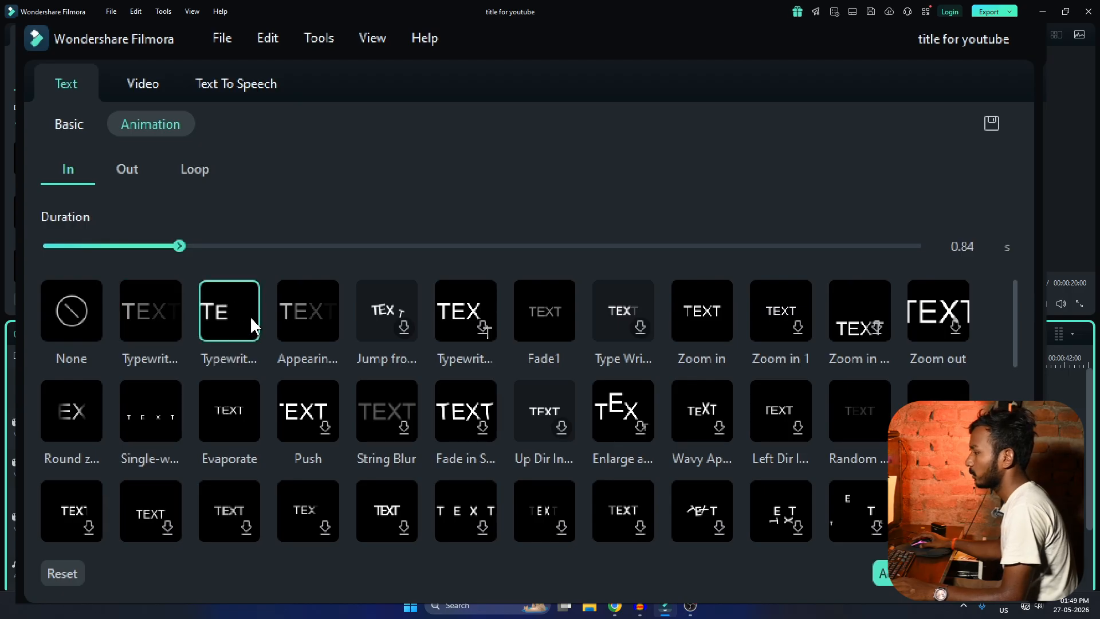
{"action": "left_click", "coordinate": [539, 324]}
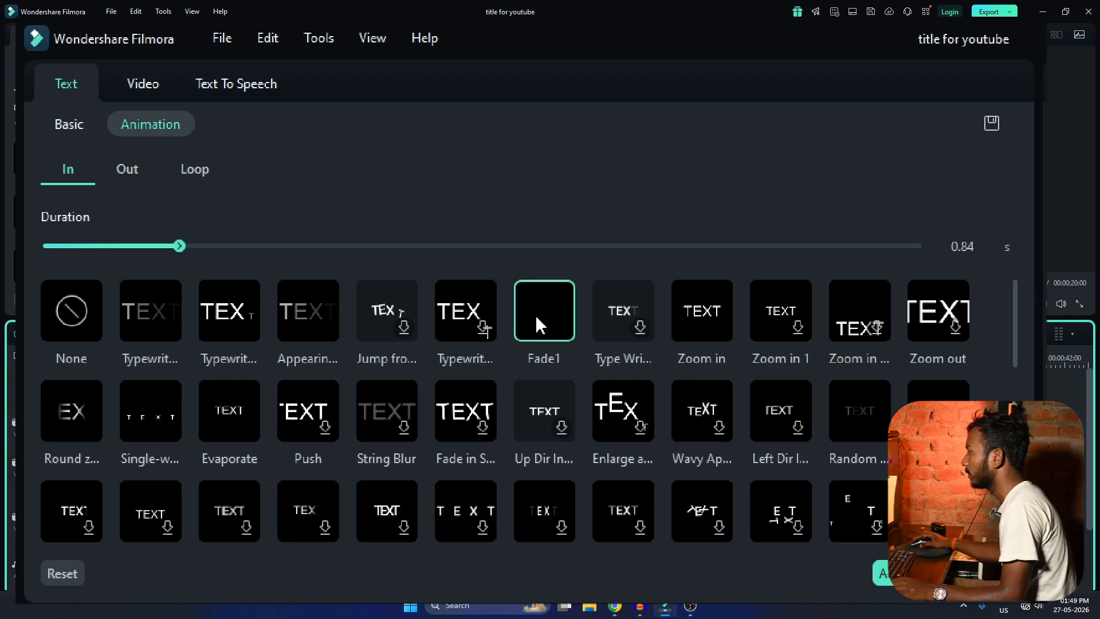
{"action": "left_click", "coordinate": [78, 424]}
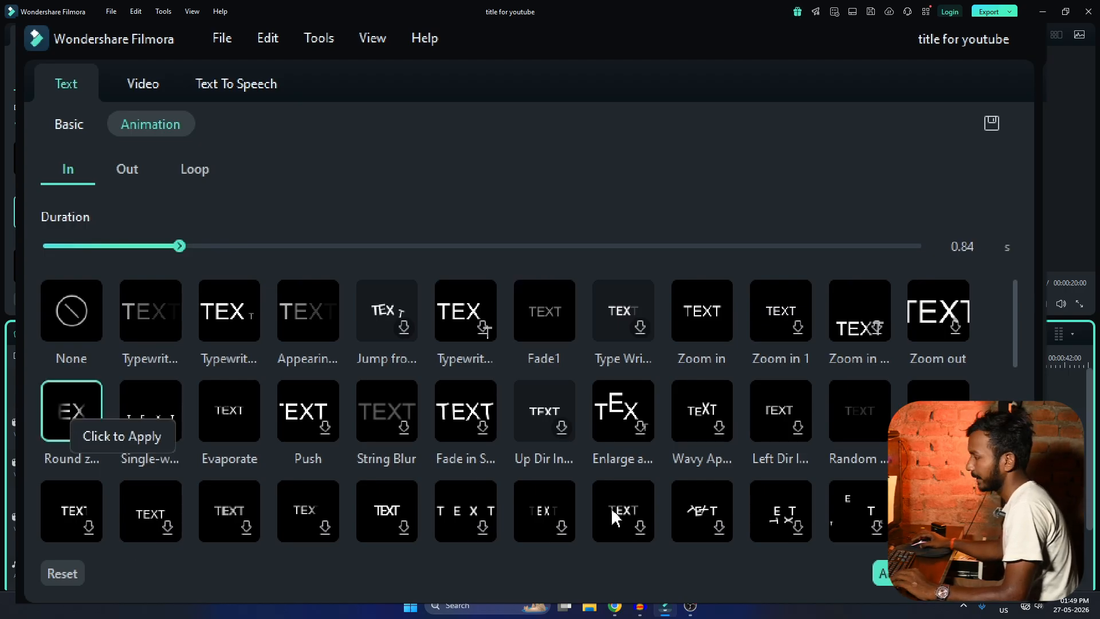
{"action": "left_click", "coordinate": [137, 171]}
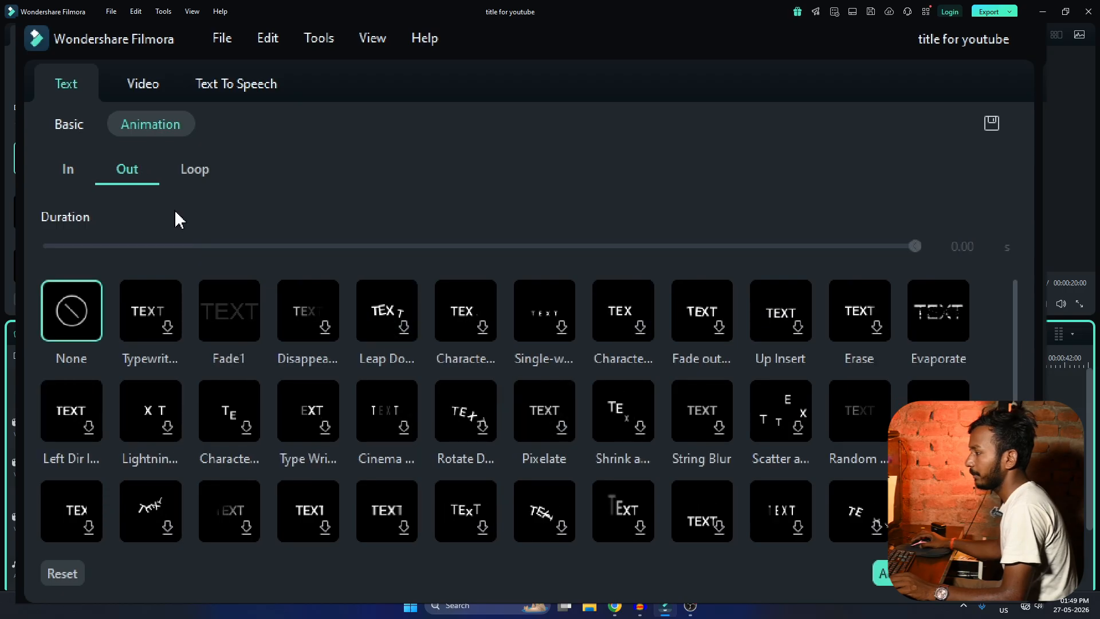
{"action": "left_click", "coordinate": [229, 335]}
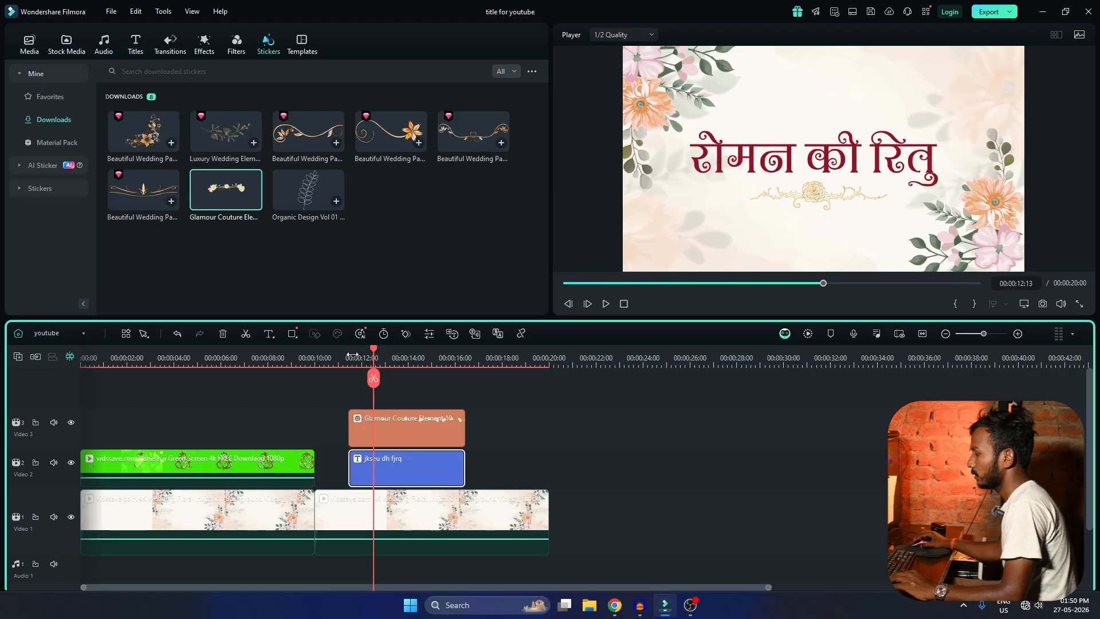
Play the timeline from the title's start to review its entrance and exit animations.
{"action": "left_click", "coordinate": [351, 355]}
{"action": "key", "text": "space"}
{"action": "scroll", "coordinate": [572, 424], "scroll_direction": "down", "scroll_amount": 3}
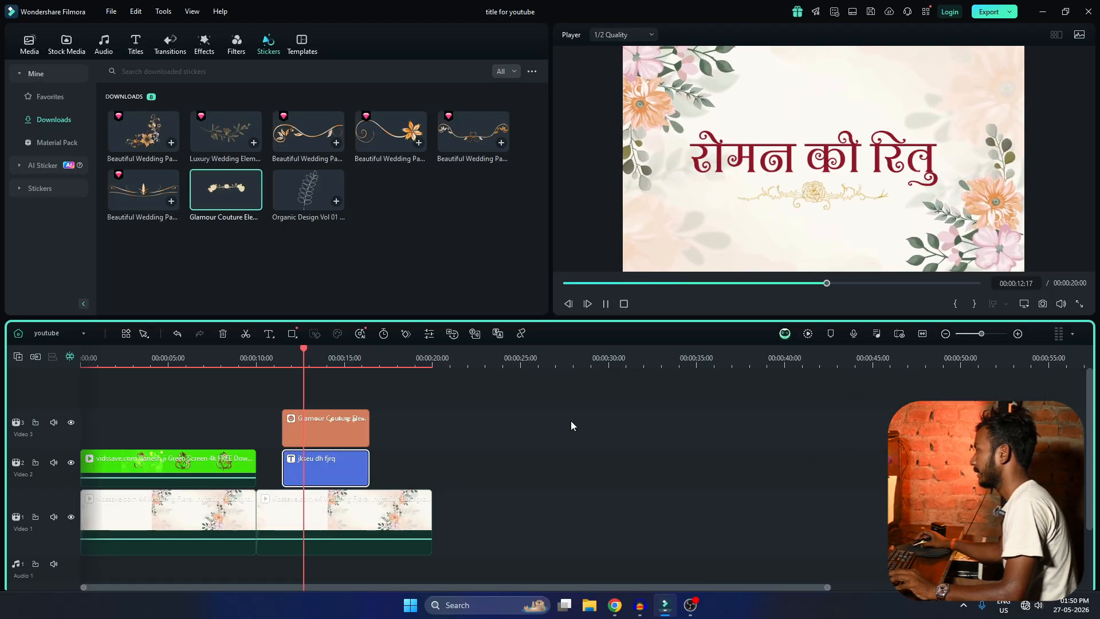
{"action": "scroll", "coordinate": [571, 427], "scroll_direction": "up", "scroll_amount": 4}
{"action": "scroll", "coordinate": [571, 426], "scroll_direction": "down", "scroll_amount": 4}
{"action": "scroll", "coordinate": [571, 427], "scroll_direction": "up", "scroll_amount": 2}
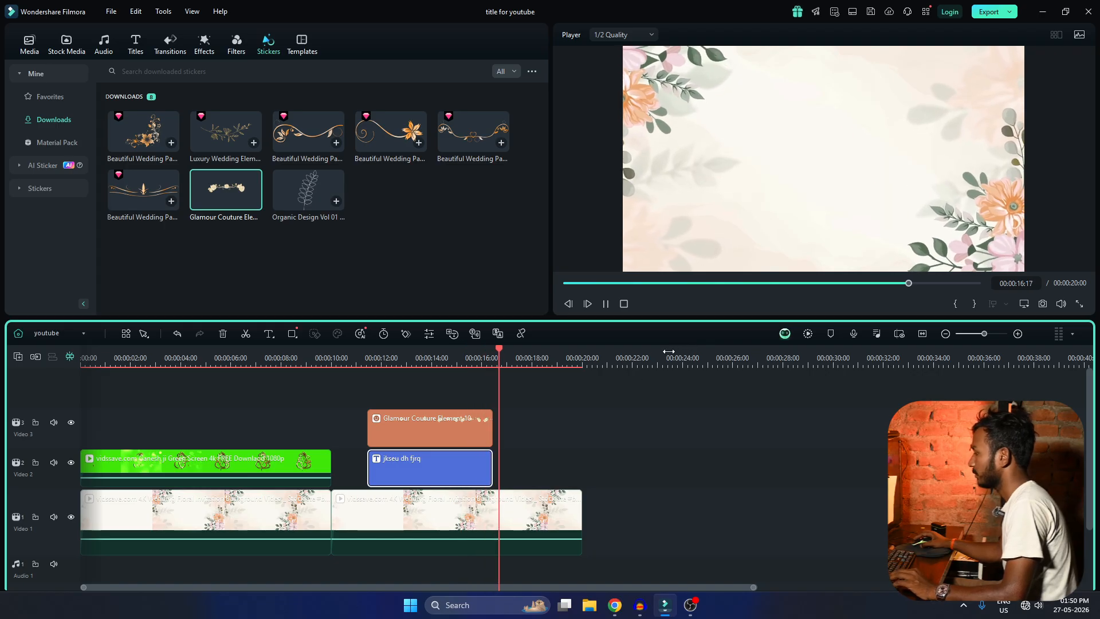
{"action": "scroll", "coordinate": [544, 412], "scroll_direction": "up", "scroll_amount": 1}
Split the sticker clip at 00:00:15:08 and delete the part after the cut.
{"action": "left_click", "coordinate": [546, 356]}
{"action": "left_click_drag", "start_coordinate": [554, 350], "coordinate": [531, 384]}
{"action": "left_click", "coordinate": [536, 424]}
{"action": "left_click", "coordinate": [531, 380]}
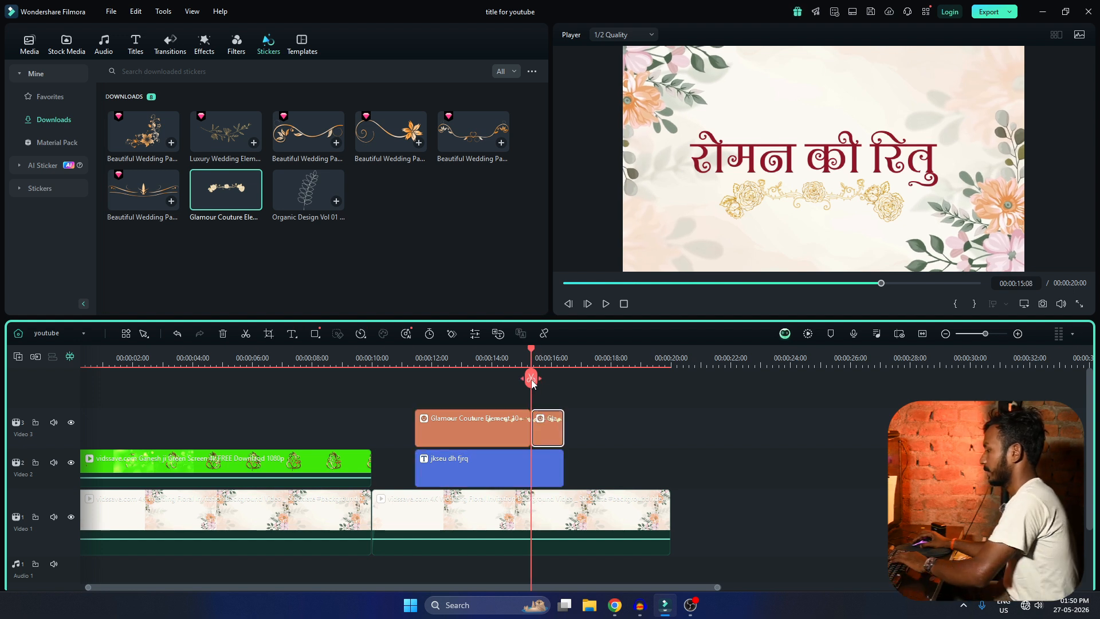
{"action": "key", "text": "Delete"}
Play the end of the trimmed sticker and pause at about 16 seconds.
{"action": "left_click", "coordinate": [507, 358]}
{"action": "key", "text": "space"}
{"action": "scroll", "coordinate": [508, 359], "scroll_direction": "up", "scroll_amount": 2}
{"action": "key", "text": "space"}
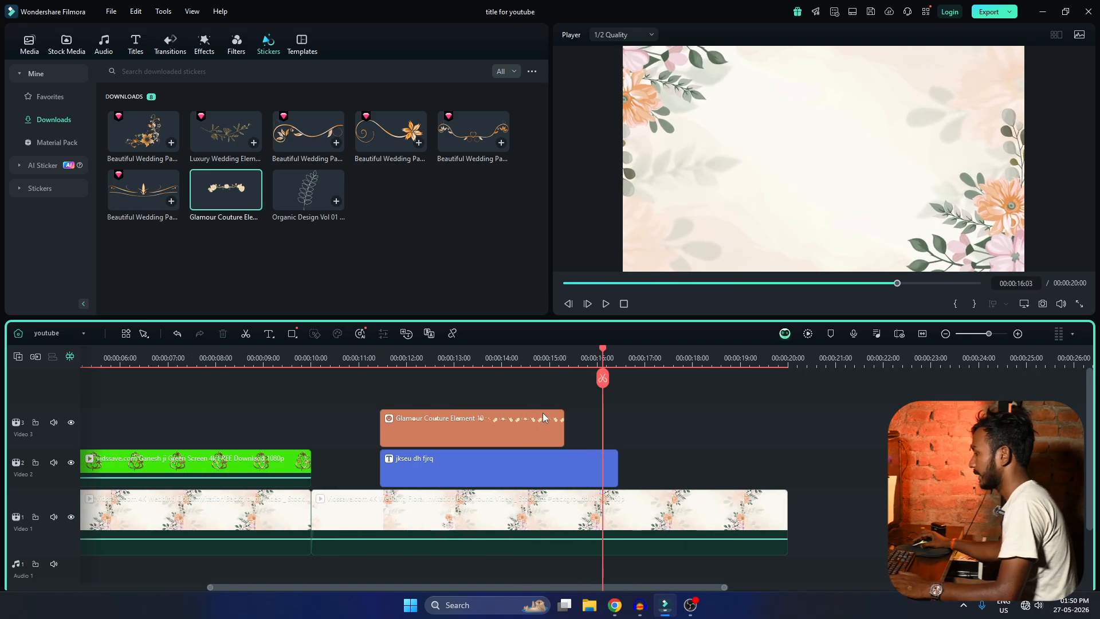
Apply the Fade Out preset animation to the sticker and play its opening.
{"action": "double_click", "coordinate": [530, 422]}
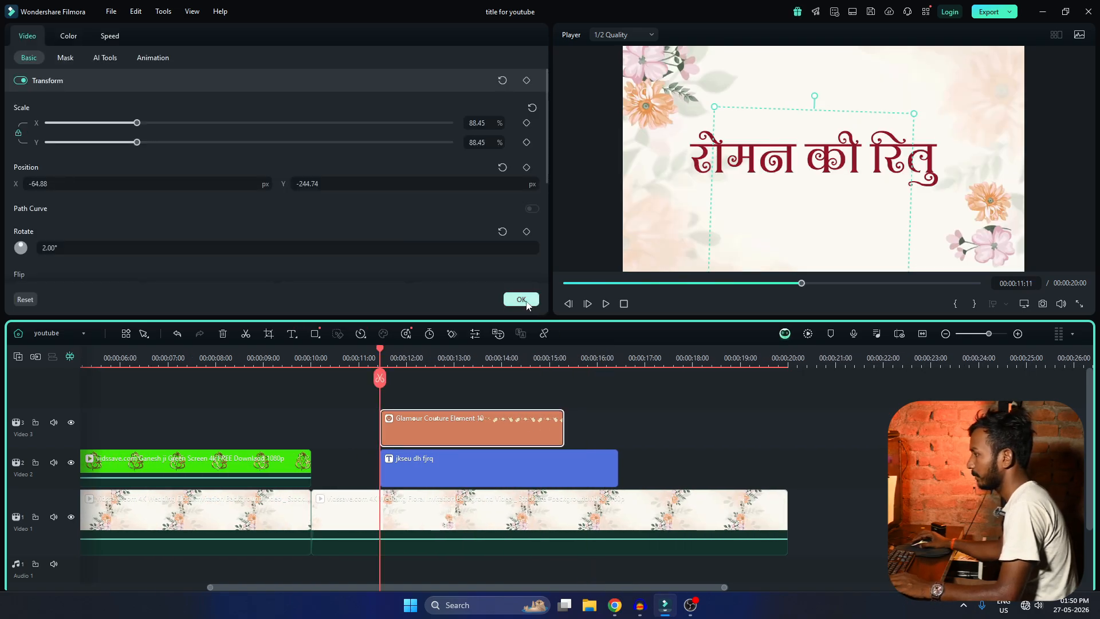
{"action": "left_click", "coordinate": [150, 58]}
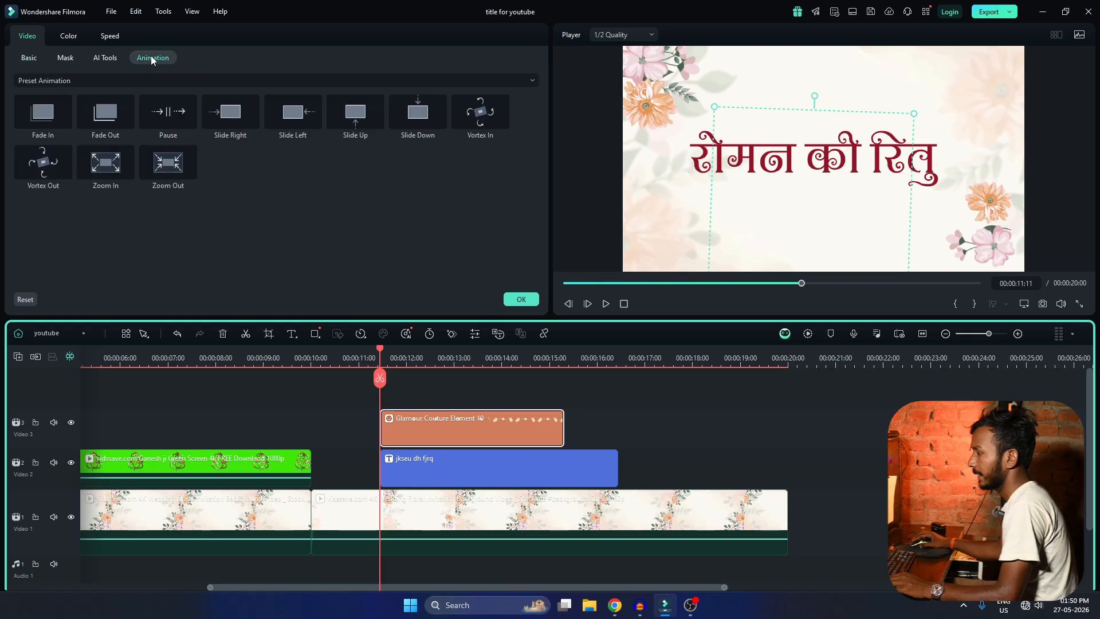
{"action": "double_click", "coordinate": [116, 110]}
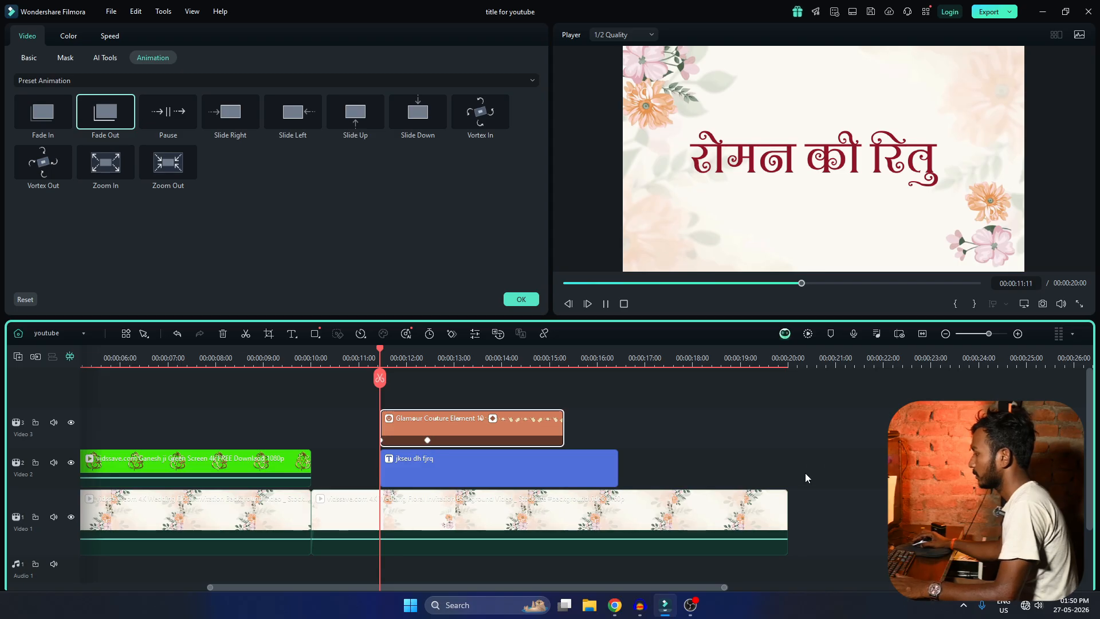
{"action": "left_click", "coordinate": [813, 449]}
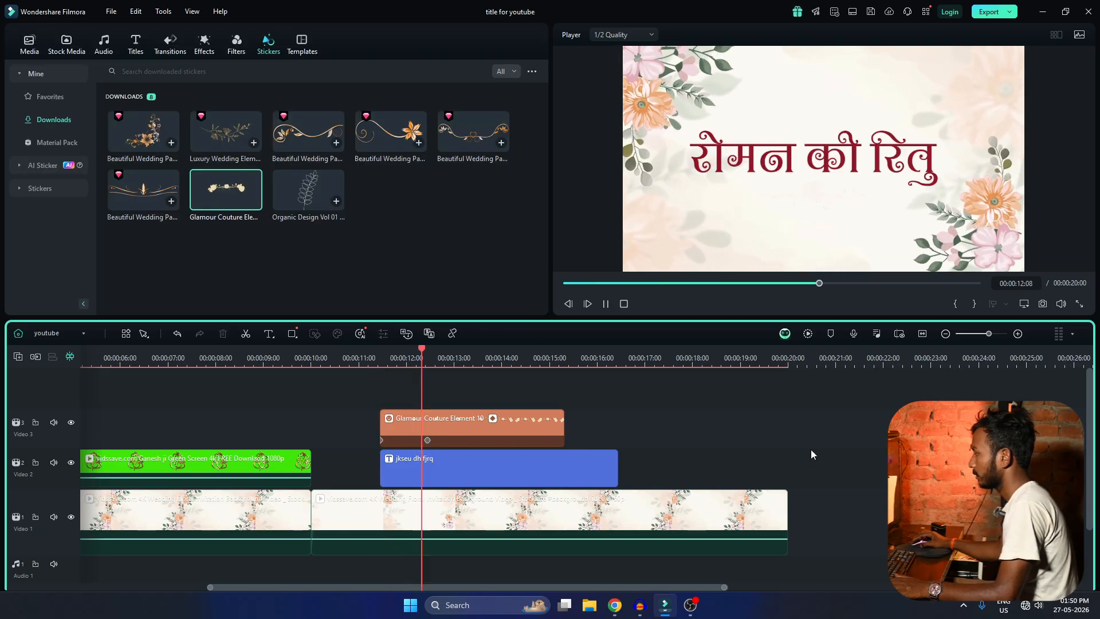
{"action": "key", "text": "space"}
Move the sticker's fade-out keyframes to about 00:00:14:18 and 00:00:15:01 and play the ending.
{"action": "left_click", "coordinate": [428, 441]}
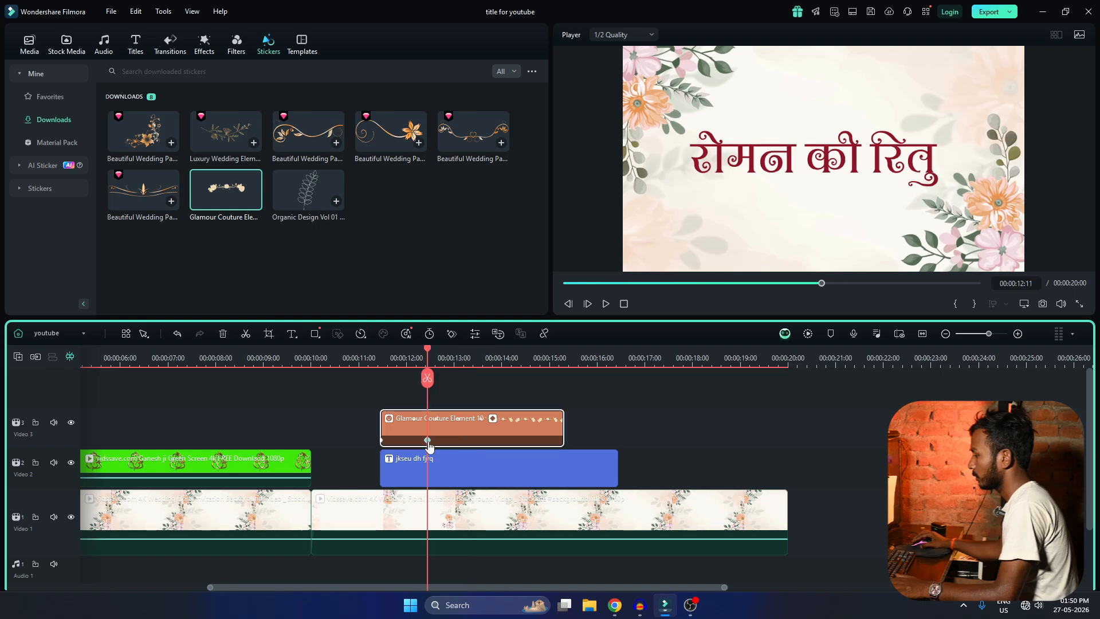
{"action": "left_click", "coordinate": [551, 440]}
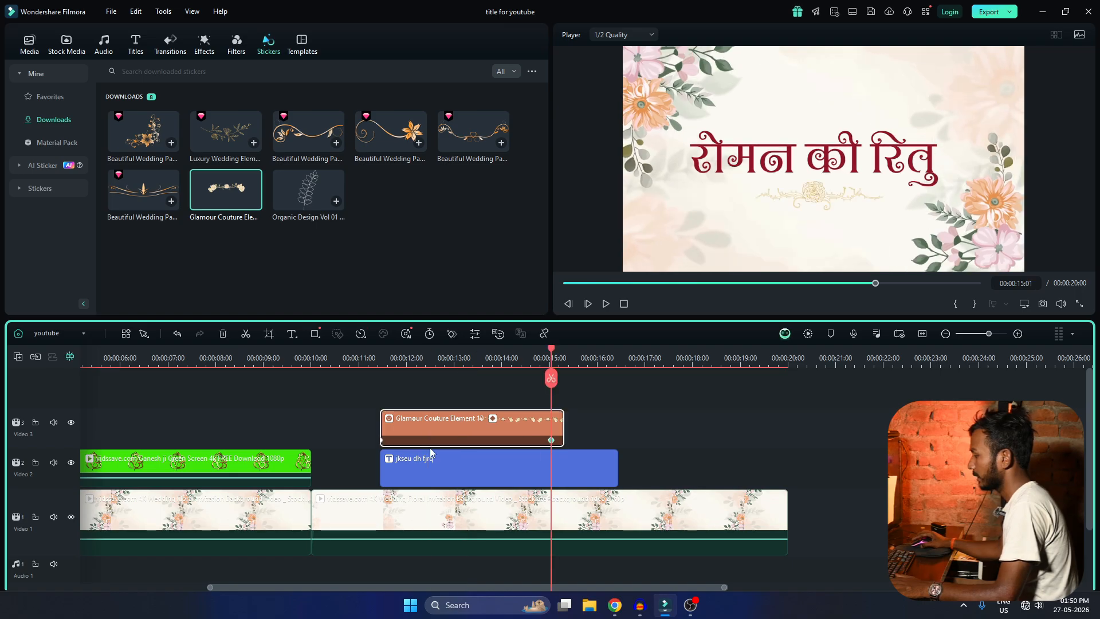
{"action": "left_click", "coordinate": [382, 442]}
{"action": "left_click", "coordinate": [536, 354]}
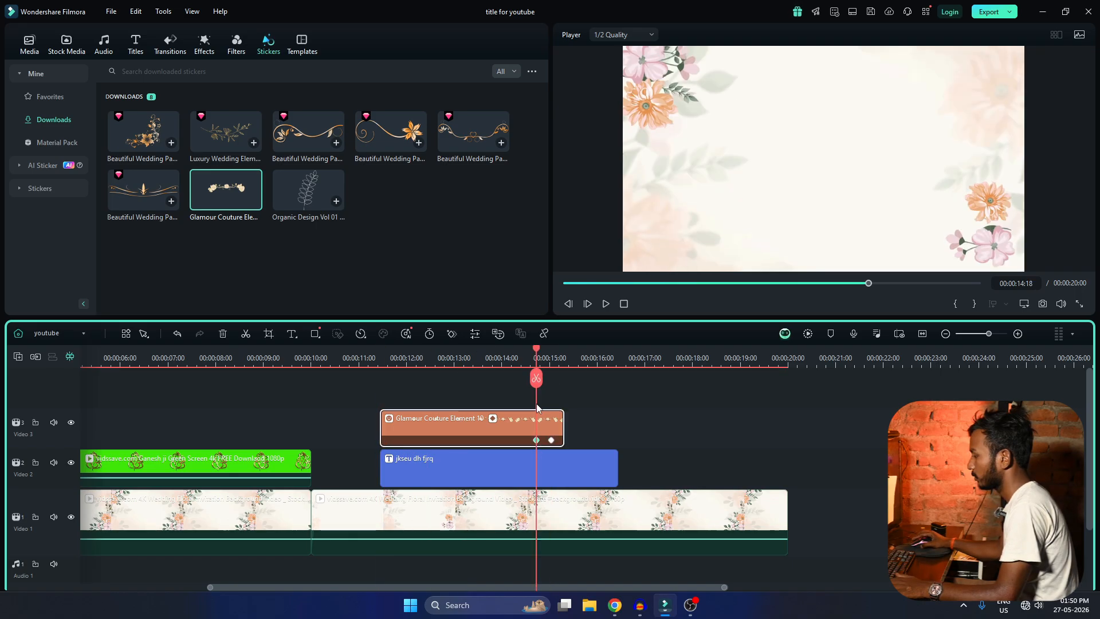
{"action": "key", "text": "space"}
{"action": "scroll", "coordinate": [608, 417], "scroll_direction": "up", "scroll_amount": 2}
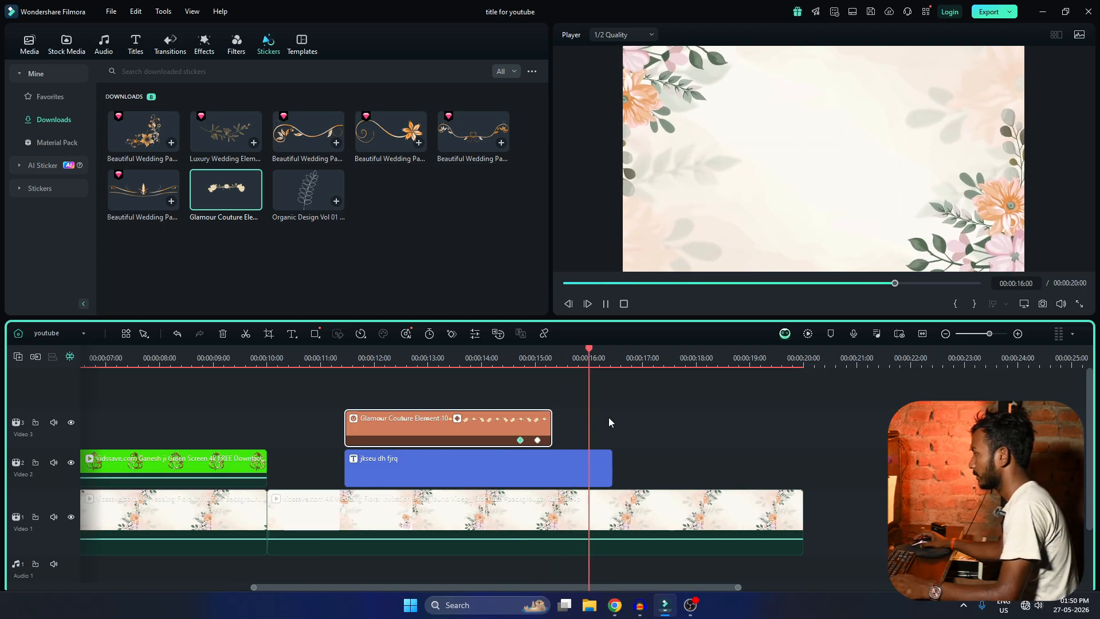
Shift the fade-out keyframes right up against the end of the sticker clip and replay the ending.
{"action": "mouse_move", "coordinate": [528, 440]}
{"action": "left_mouse_down"}
{"action": "mouse_move", "coordinate": [546, 439]}
{"action": "mouse_move", "coordinate": [536, 442]}
{"action": "left_mouse_up"}
{"action": "key", "text": "space"}
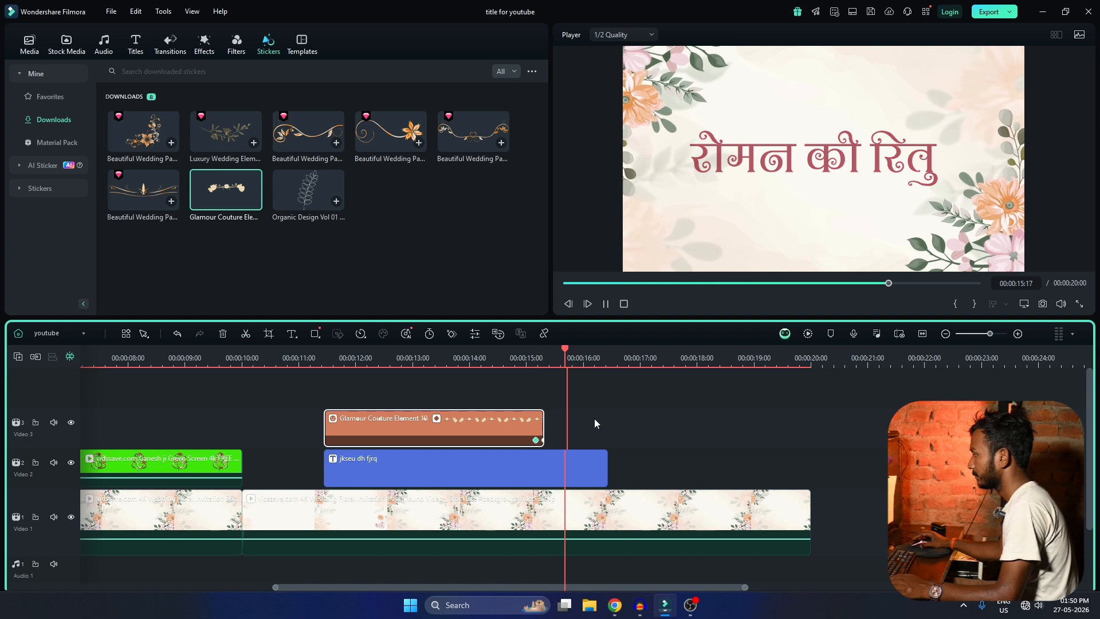
{"action": "scroll", "coordinate": [619, 429], "scroll_direction": "up", "scroll_amount": 2}
{"action": "scroll", "coordinate": [619, 429], "scroll_direction": "down", "scroll_amount": 5}
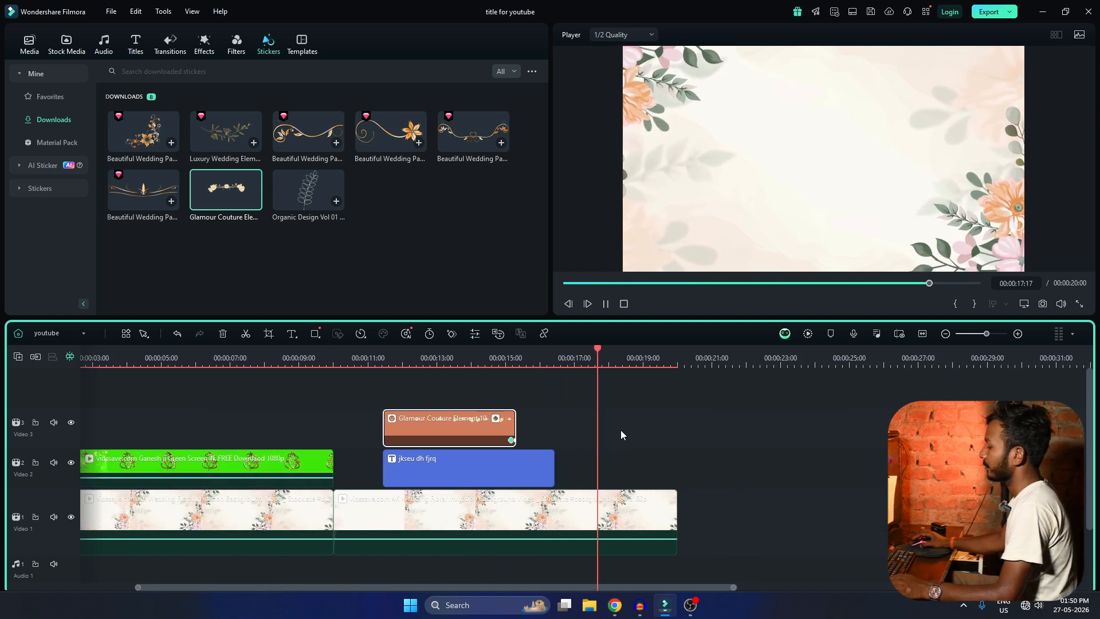
{"action": "key", "text": "space"}
Split the second background clip at 00:00:16:22, just past the title's end, and delete the part after the cut.
{"action": "left_click", "coordinate": [596, 425]}
{"action": "left_click_drag", "start_coordinate": [525, 358], "coordinate": [483, 359]}
{"action": "key", "text": "Right"}
{"action": "key", "text": "Right"}
{"action": "key", "text": "Right"}
{"action": "key", "text": "Right"}
{"action": "key", "text": "Right"}
{"action": "key", "text": "Right"}
{"action": "key", "text": "Right"}
{"action": "left_click", "coordinate": [514, 517]}
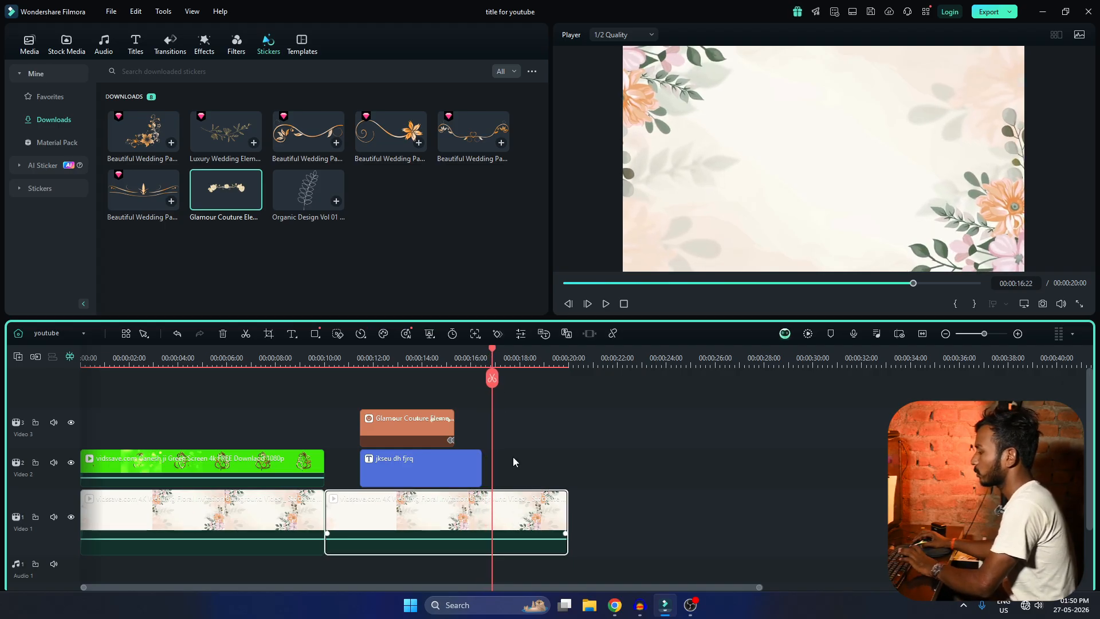
{"action": "left_click", "coordinate": [492, 379]}
{"action": "key", "text": "Delete"}
{"action": "scroll", "coordinate": [609, 470], "scroll_direction": "down", "scroll_amount": 1}
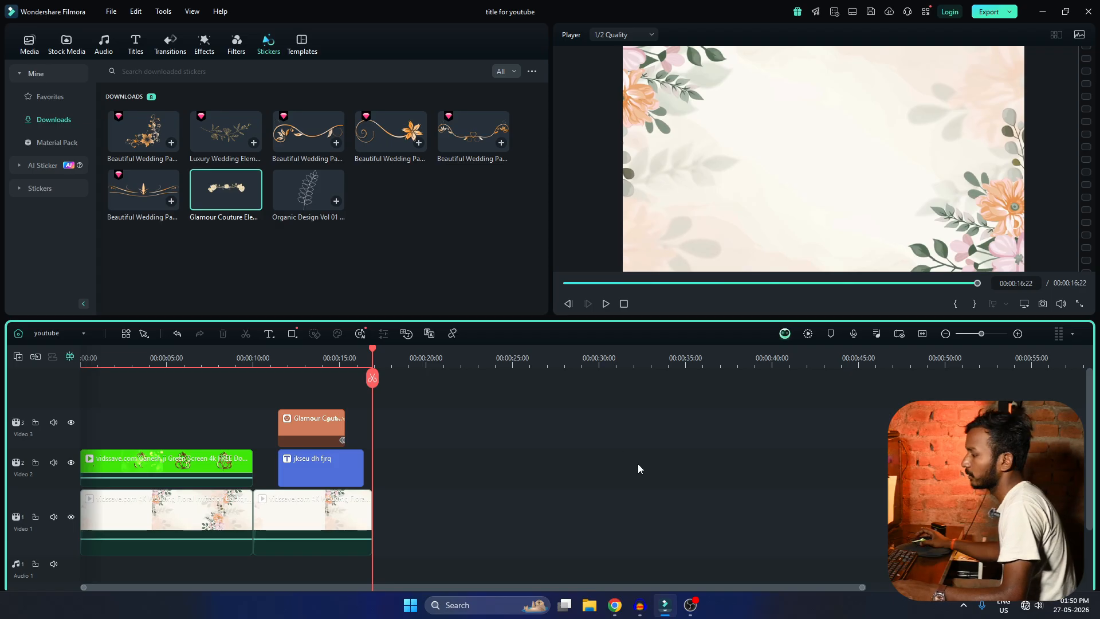
Switch to the Main Timeline and play the complete invitation from its start into the groom's photo scene, pausing at 00:00:14:17.
{"action": "left_click", "coordinate": [48, 334]}
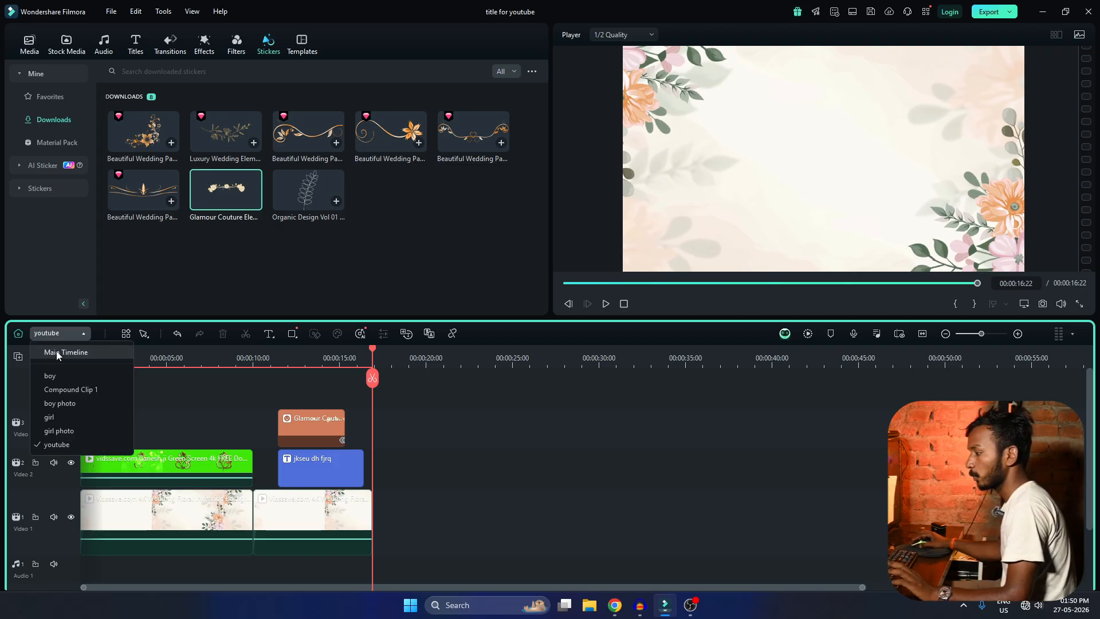
{"action": "left_click", "coordinate": [56, 352]}
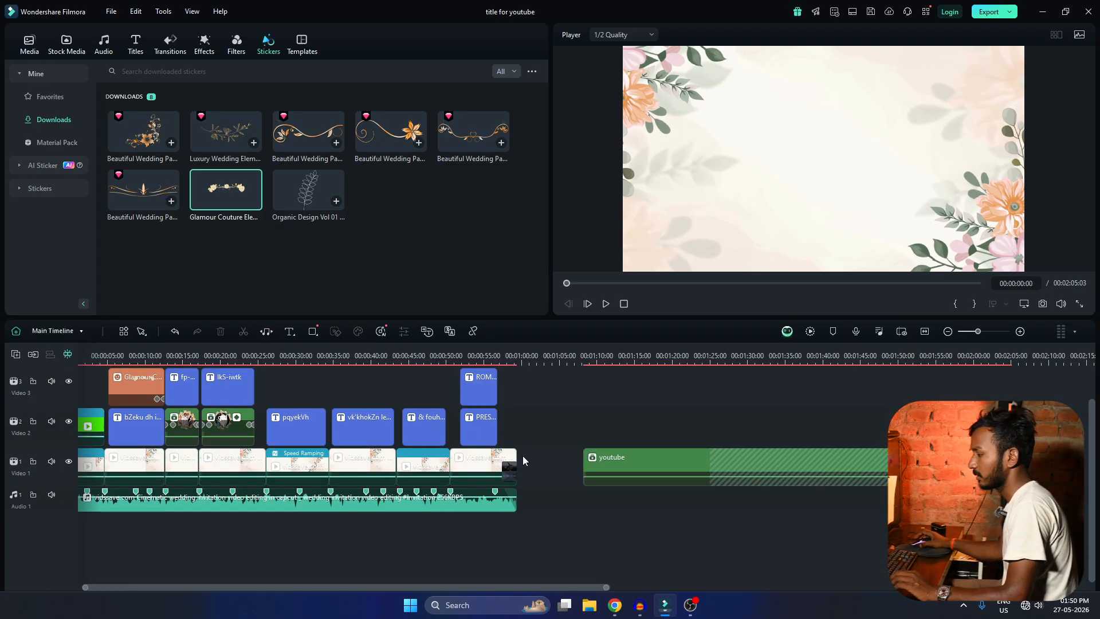
{"action": "scroll", "coordinate": [522, 458], "scroll_direction": "up", "scroll_amount": 1}
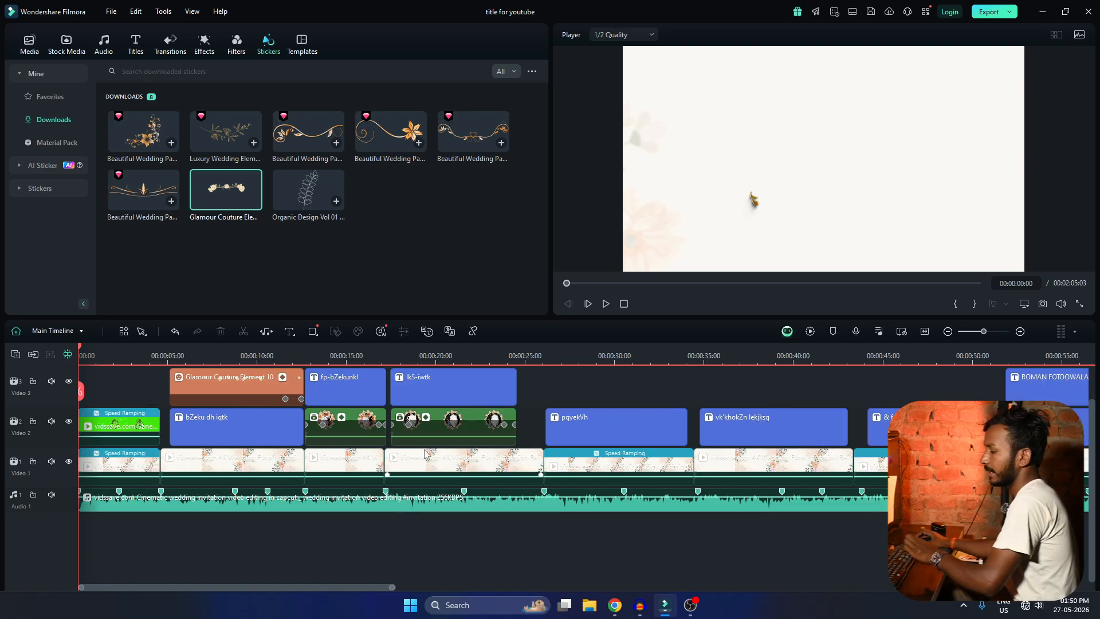
{"action": "scroll", "coordinate": [424, 453], "scroll_direction": "down", "scroll_amount": 1}
{"action": "key", "text": "space"}
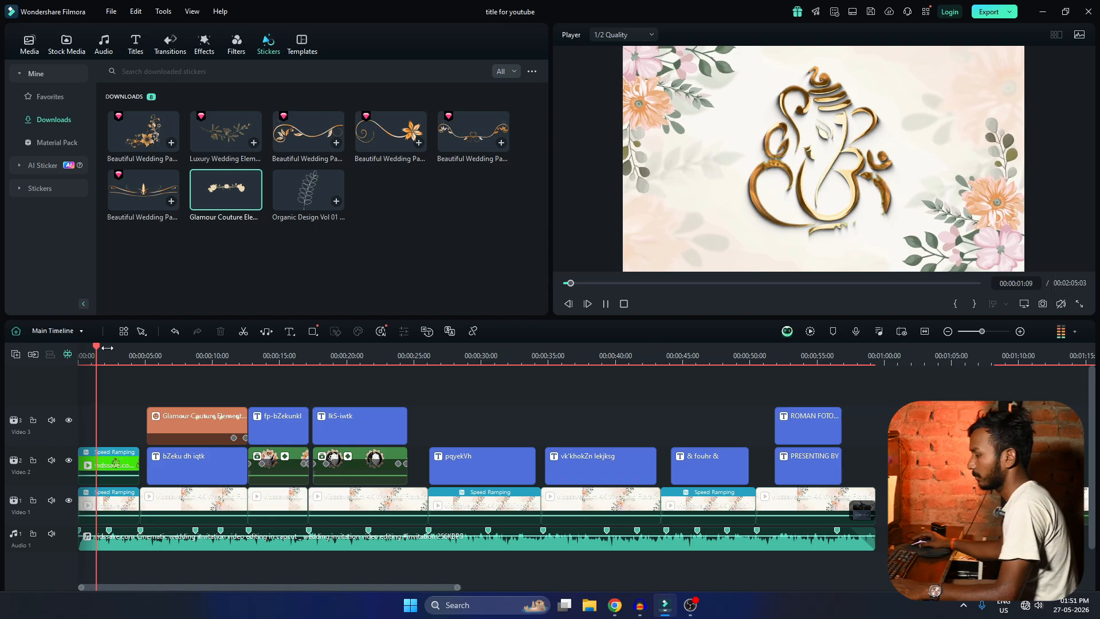
{"action": "scroll", "coordinate": [208, 504], "scroll_direction": "up", "scroll_amount": 1}
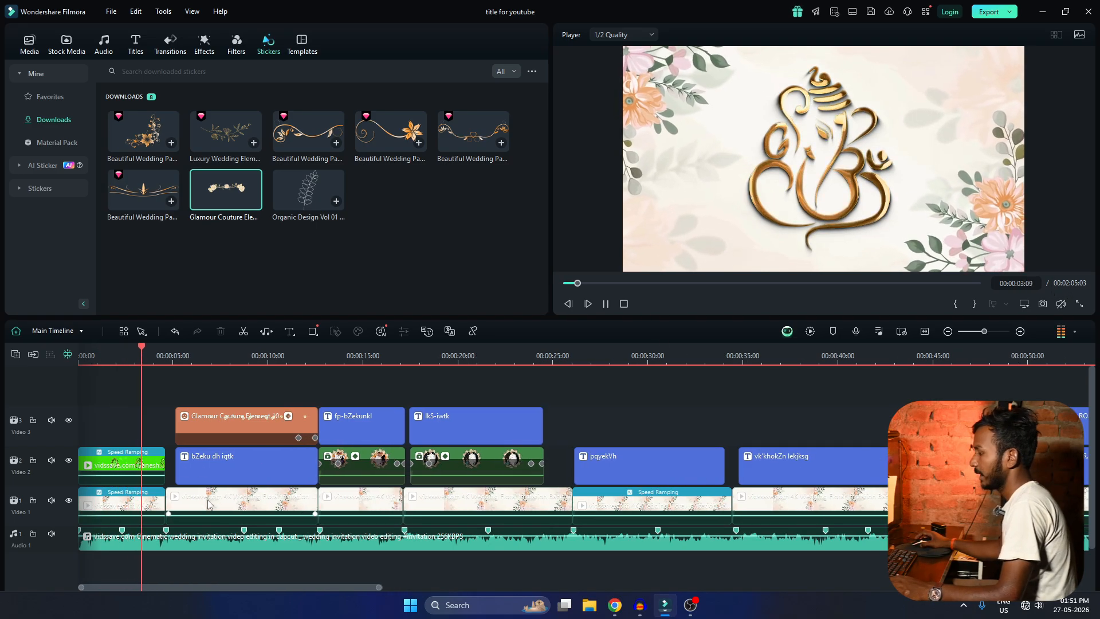
{"action": "scroll", "coordinate": [207, 504], "scroll_direction": "down", "scroll_amount": 1}
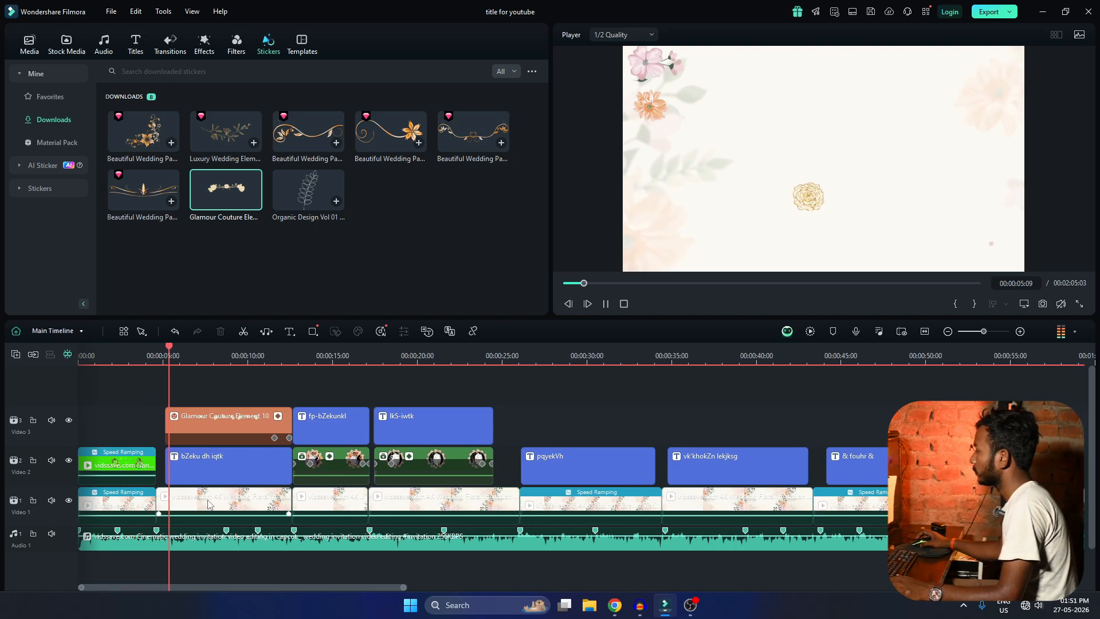
{"action": "scroll", "coordinate": [208, 504], "scroll_direction": "up", "scroll_amount": 1}
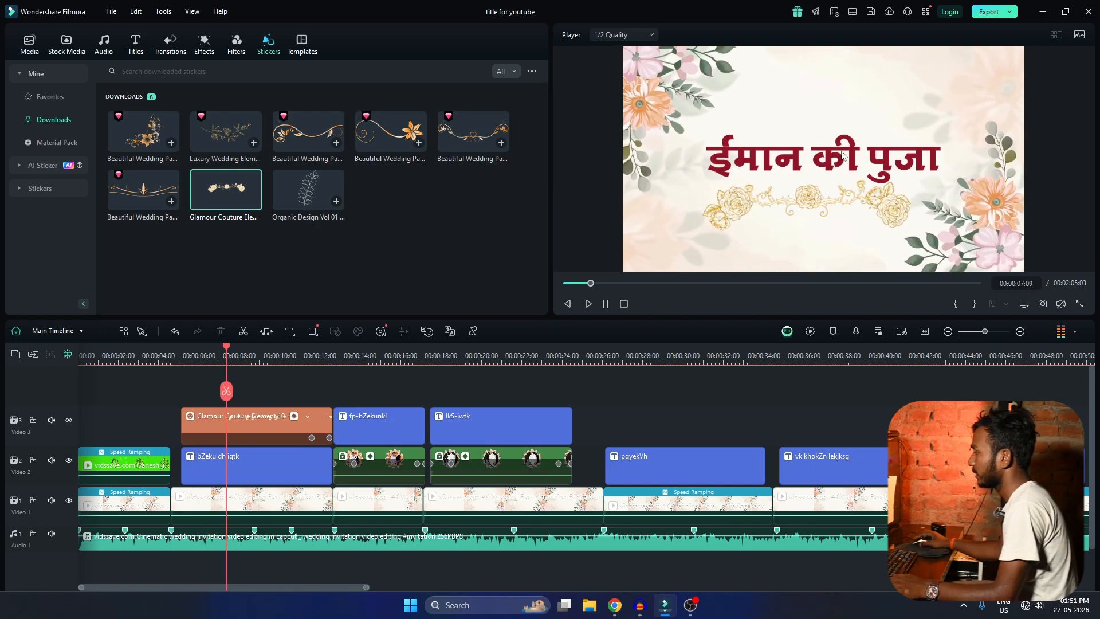
{"action": "key", "text": "space"}
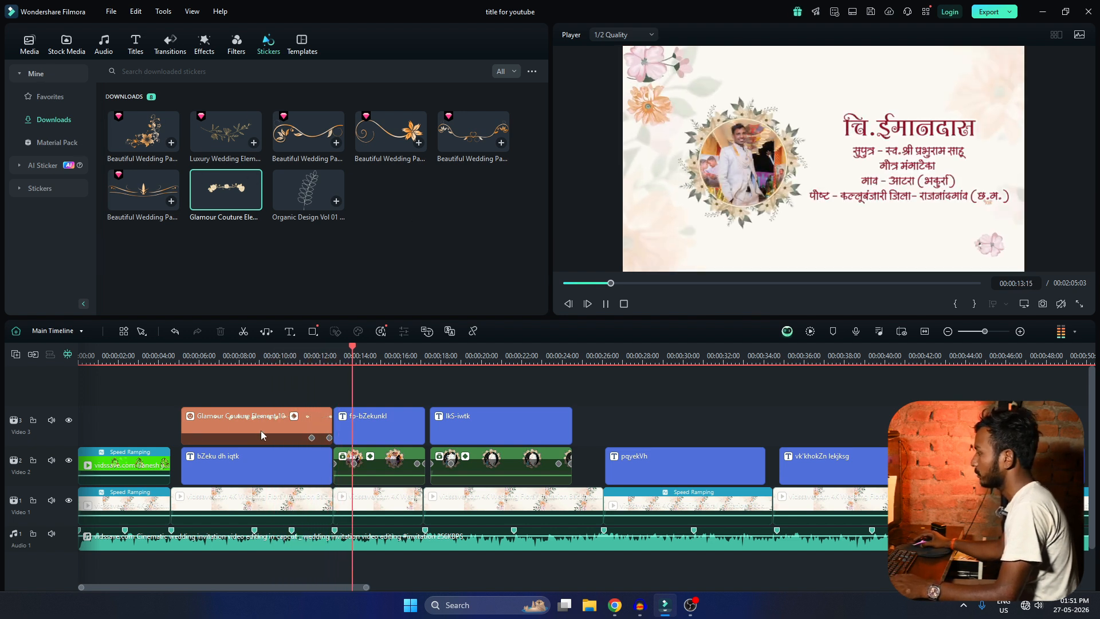
{"action": "key", "text": "space"}
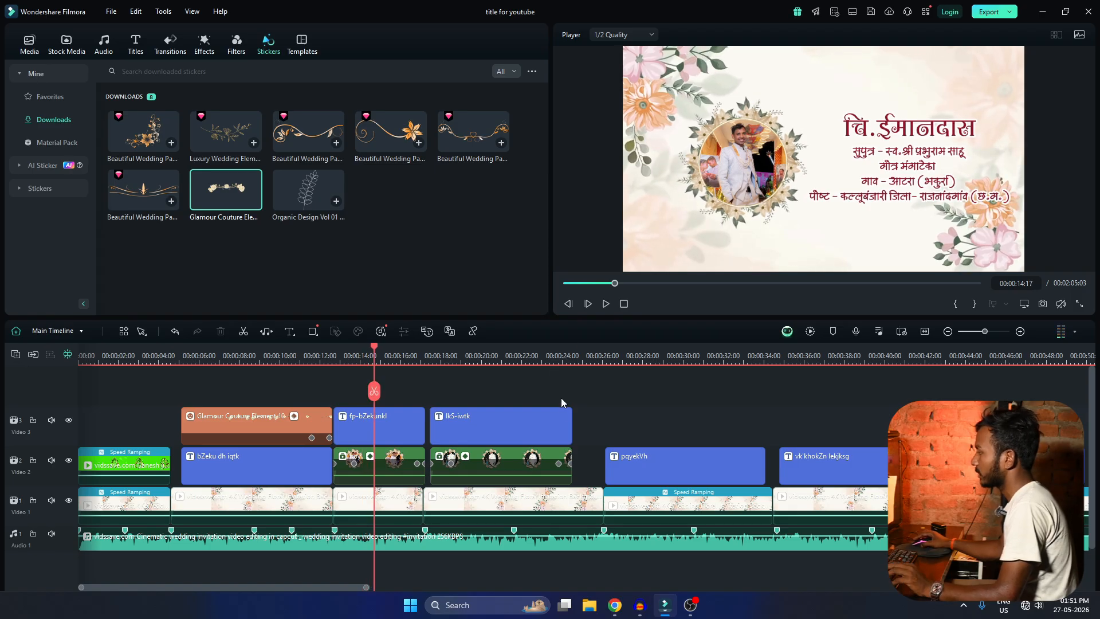
Select the groom's framed photo clip on Video 2 and open the boy compound clip's timeline, accepting the reminder.
{"action": "scroll", "coordinate": [563, 411], "scroll_direction": "up", "scroll_amount": 3}
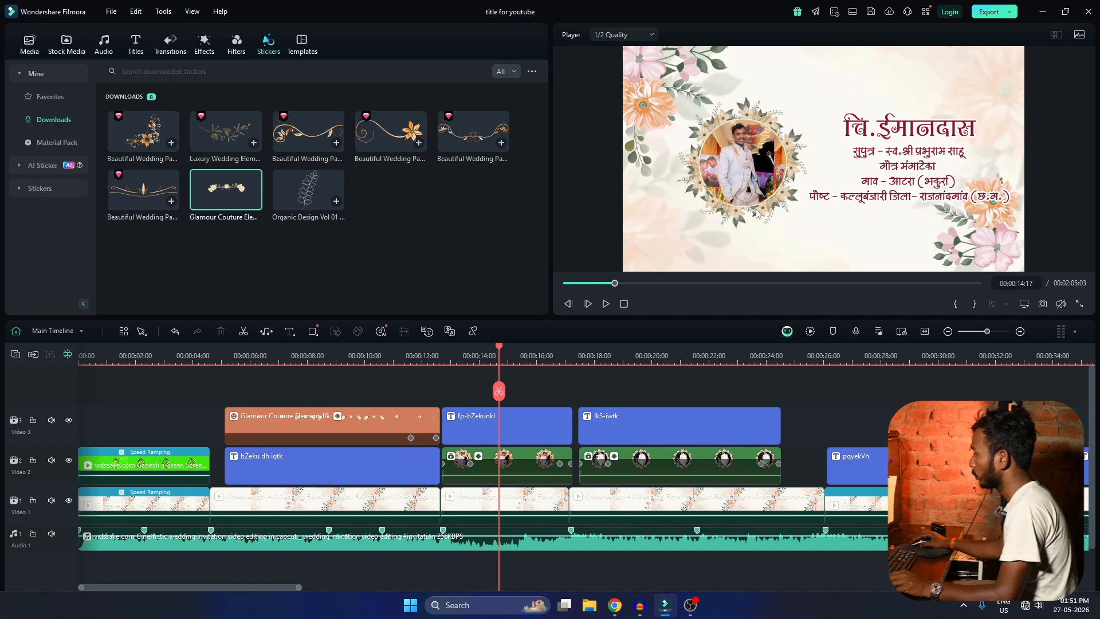
{"action": "left_click", "coordinate": [80, 333]}
{"action": "left_click", "coordinate": [478, 473]}
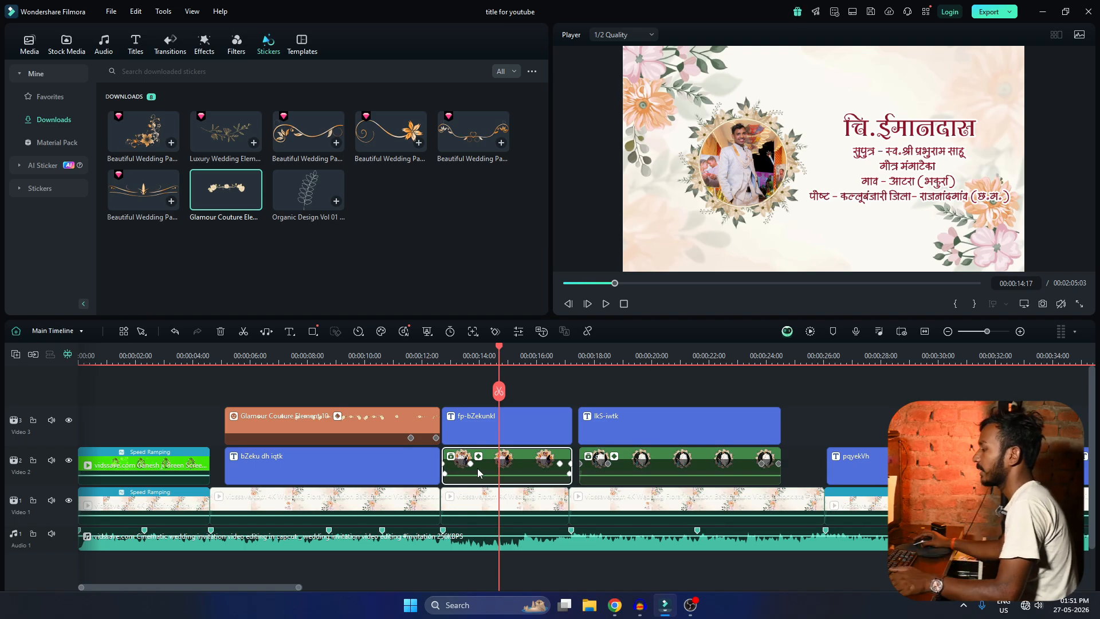
{"action": "left_click", "coordinate": [50, 330]}
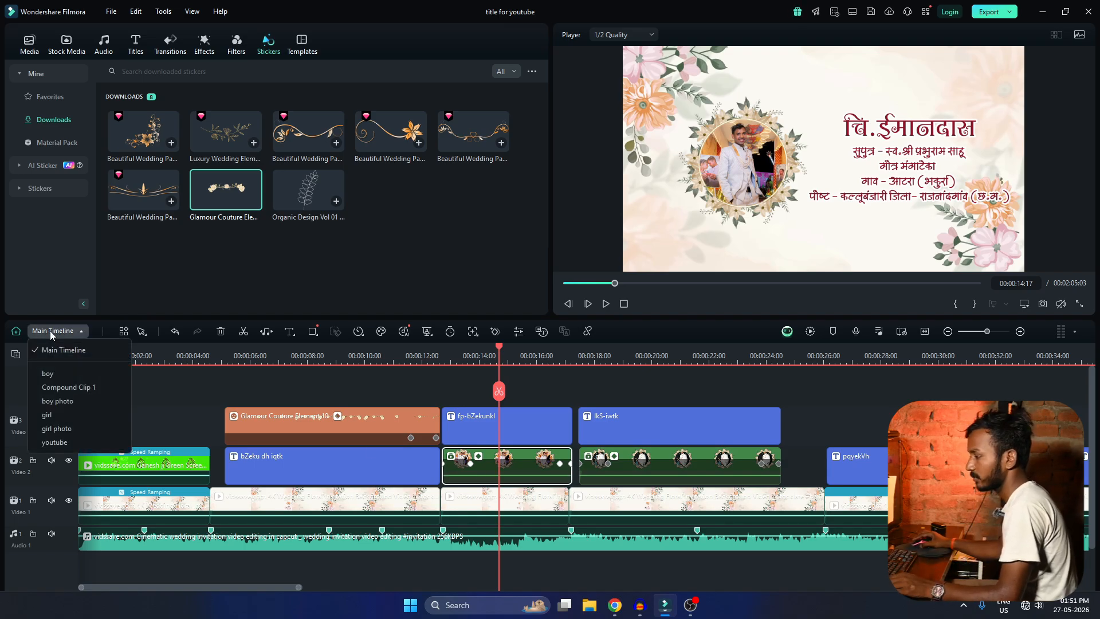
{"action": "left_click", "coordinate": [56, 373]}
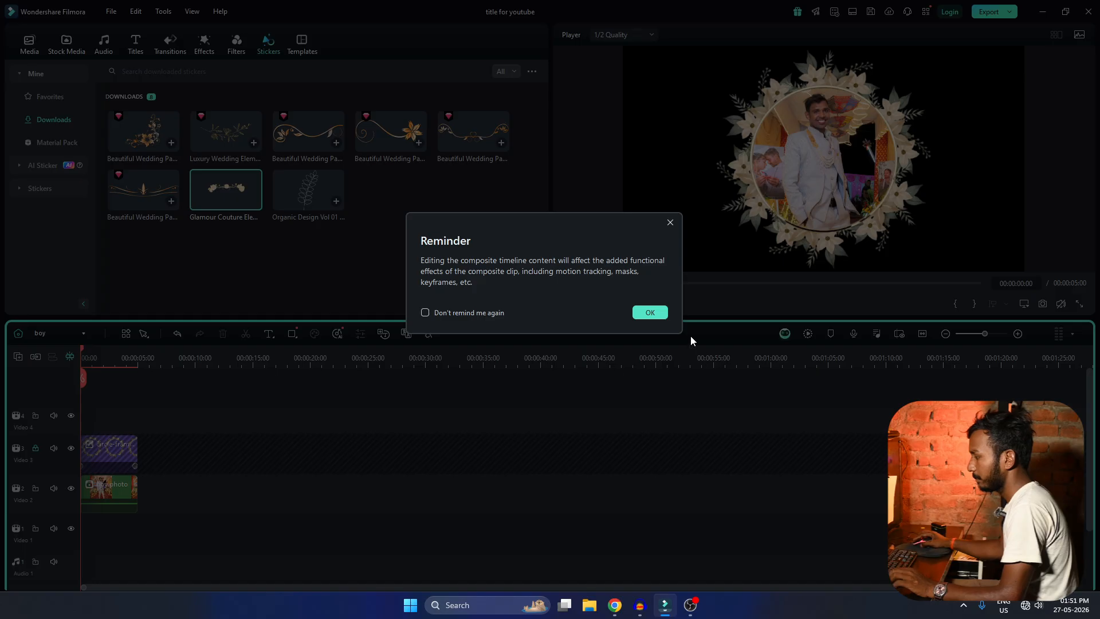
{"action": "left_click", "coordinate": [650, 313]}
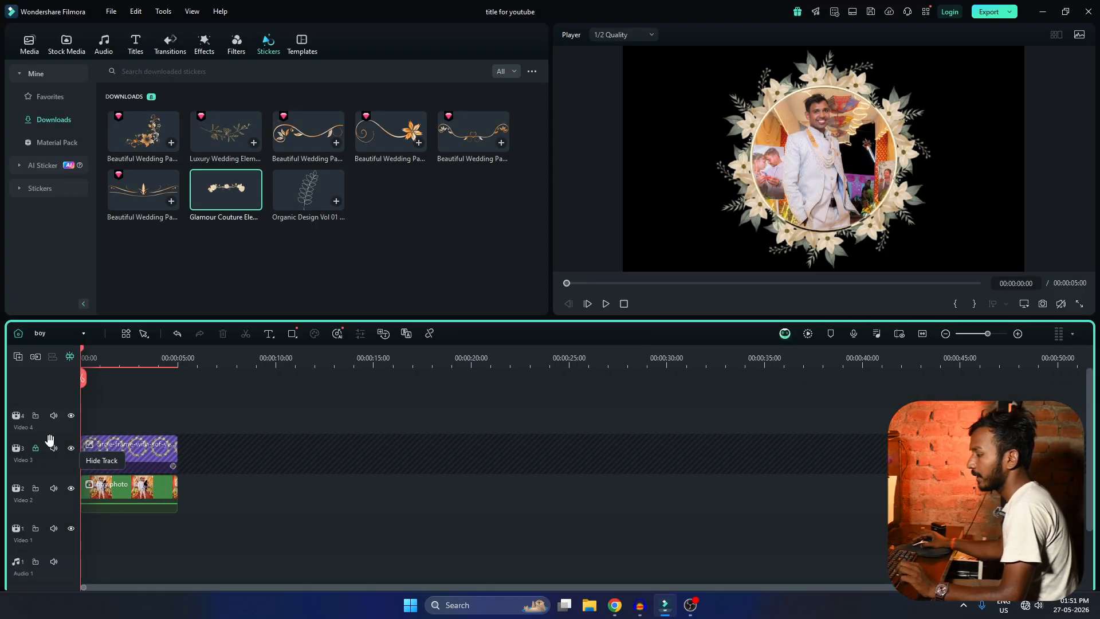
{"action": "scroll", "coordinate": [381, 493], "scroll_direction": "up", "scroll_amount": 5}
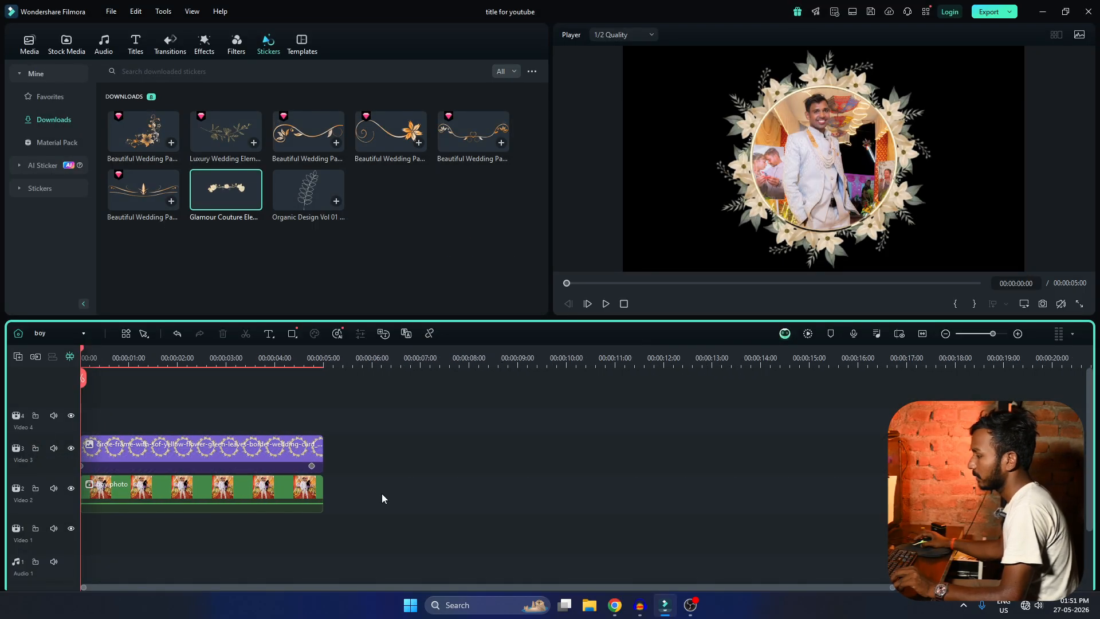
Examine the circular floral frame clip, lock its track, and view the boy photo clip's preset animations without applying any.
{"action": "left_click", "coordinate": [136, 463]}
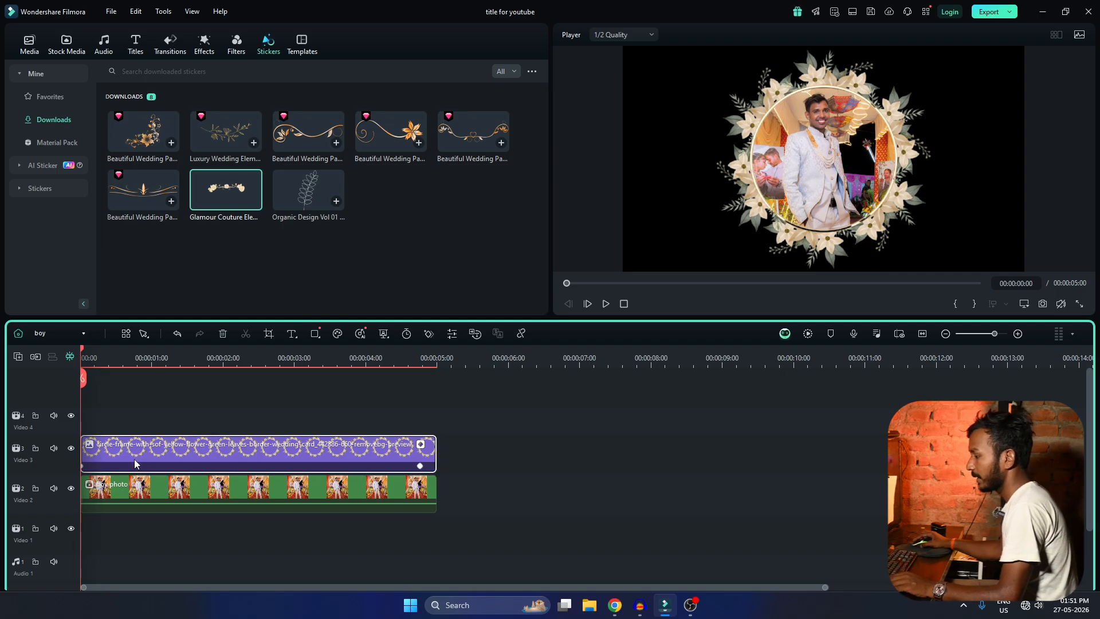
{"action": "left_click", "coordinate": [36, 447]}
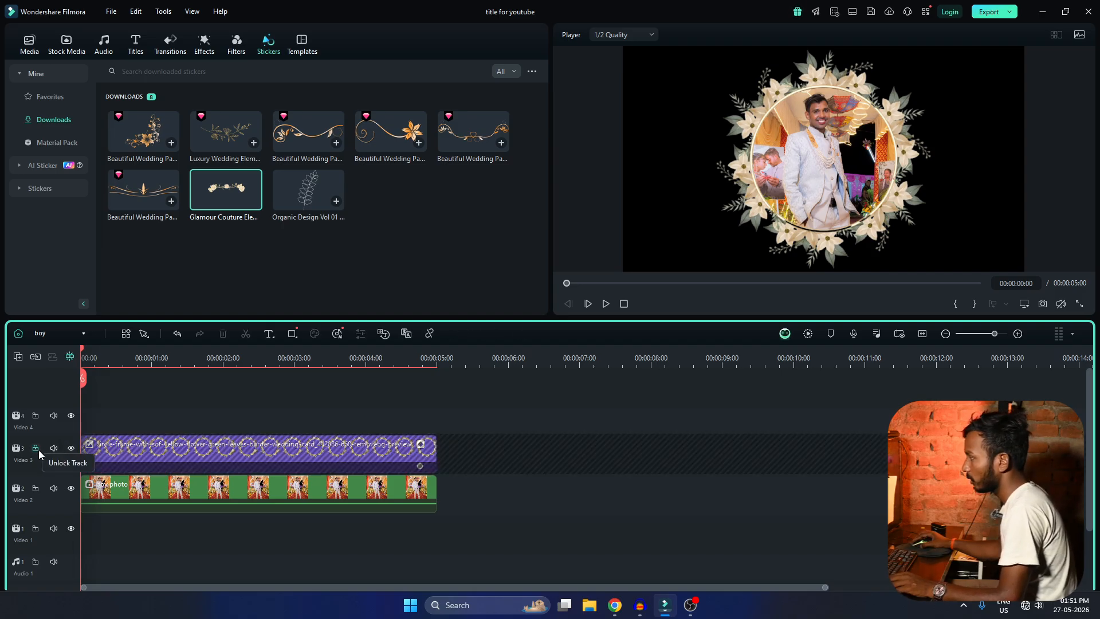
{"action": "left_click", "coordinate": [132, 495]}
{"action": "double_click", "coordinate": [131, 494]}
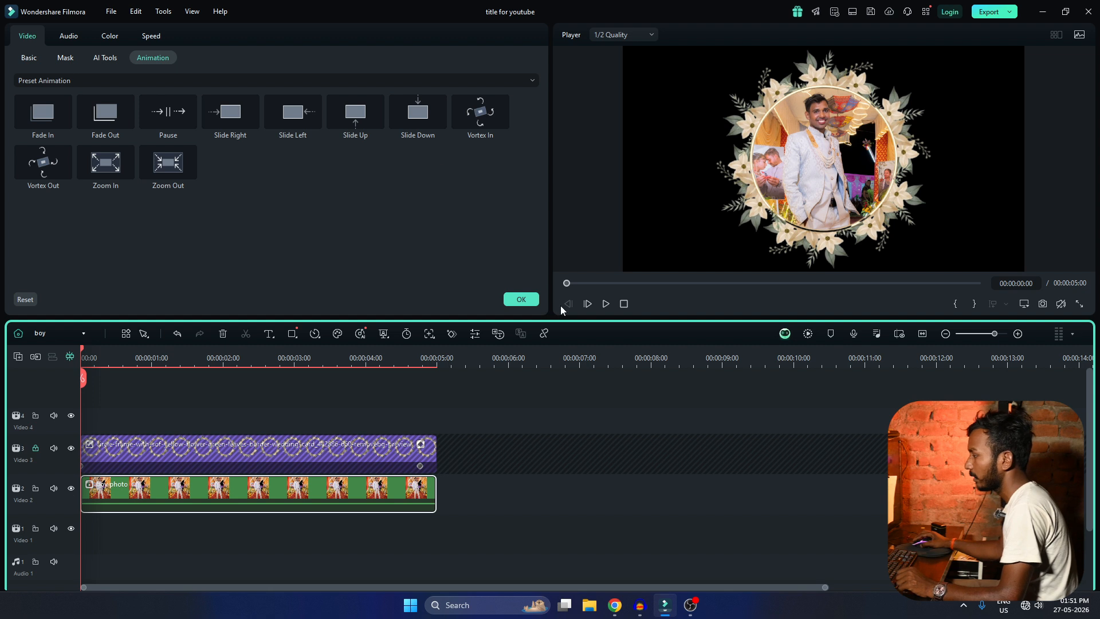
{"action": "left_click", "coordinate": [520, 300]}
Open the nested boy photo compound clip's timeline, accepting the reminder.
{"action": "left_click", "coordinate": [47, 334]}
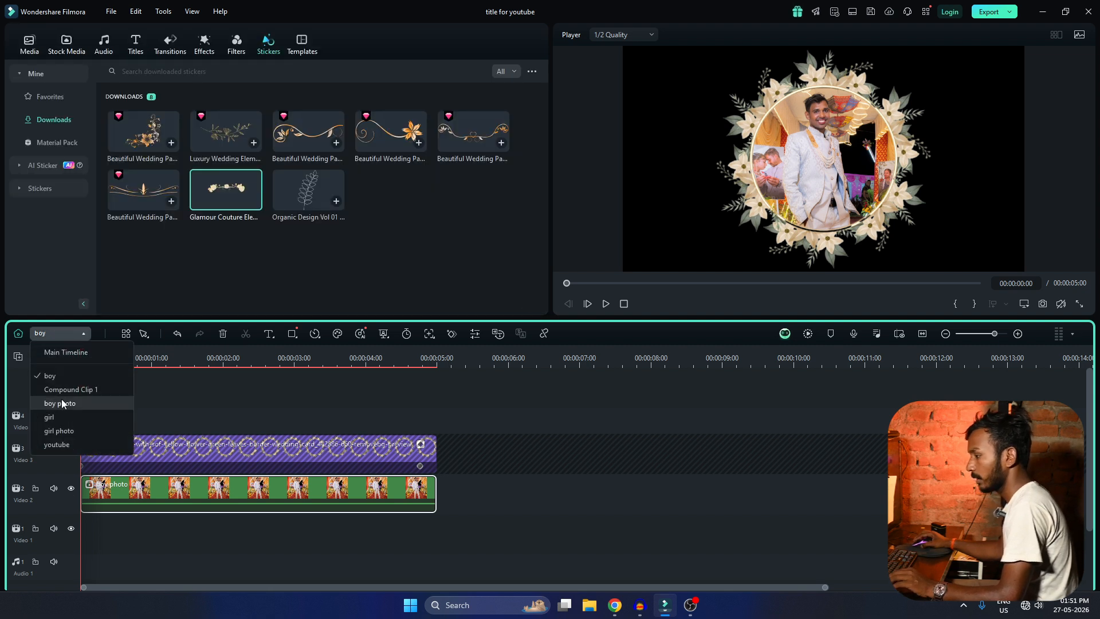
{"action": "left_click", "coordinate": [275, 495]}
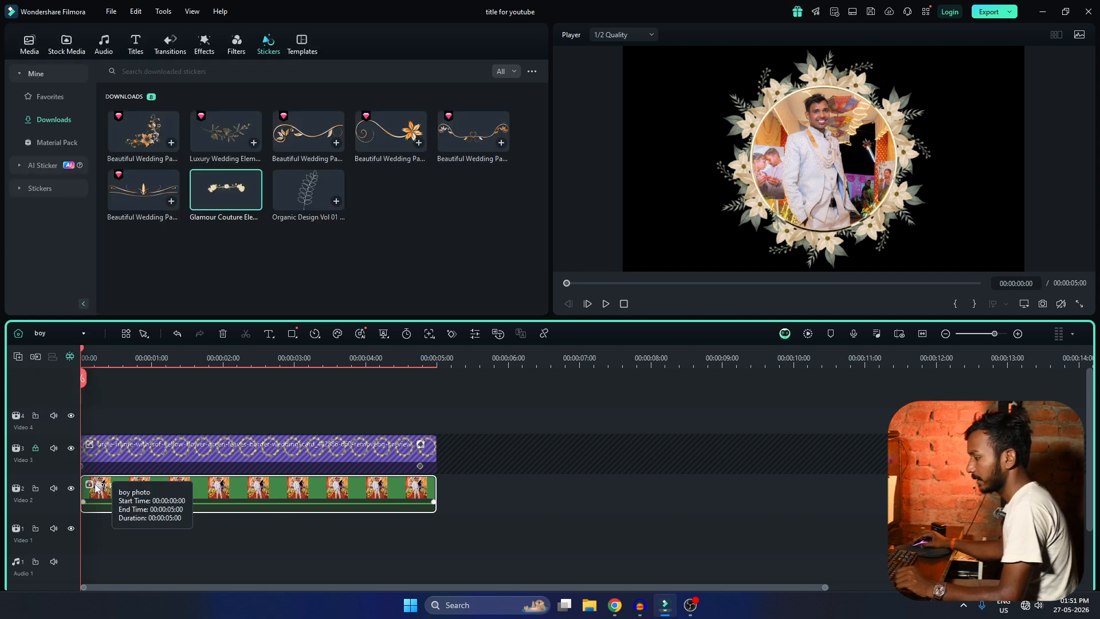
{"action": "right_click", "coordinate": [145, 487]}
{"action": "key", "text": "Escape"}
{"action": "left_click", "coordinate": [62, 332]}
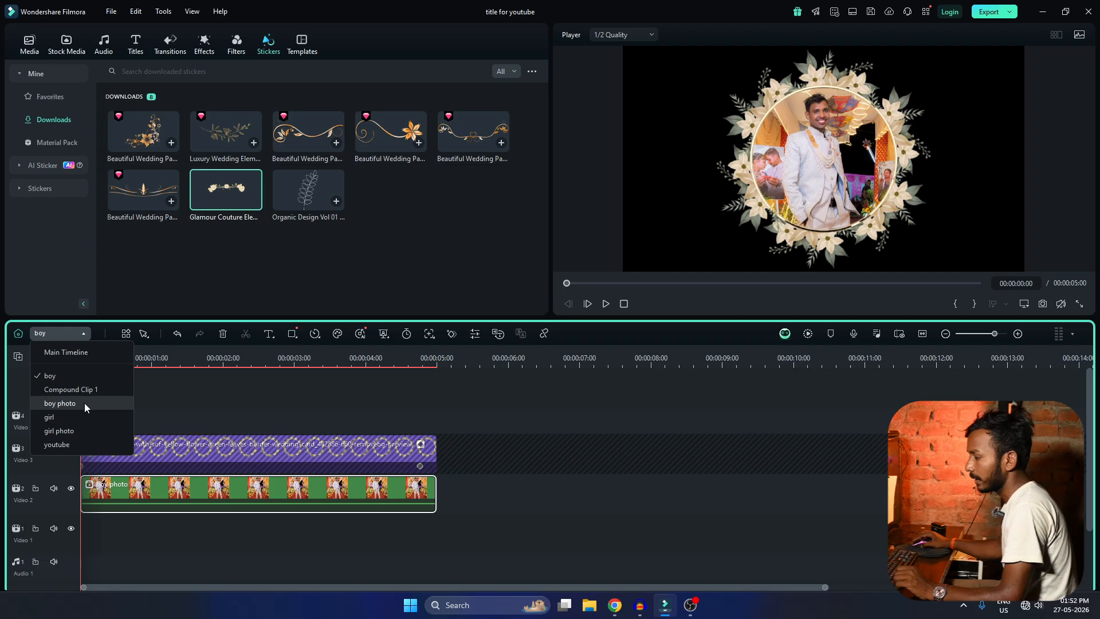
{"action": "left_click", "coordinate": [84, 403]}
{"action": "left_click", "coordinate": [648, 313]}
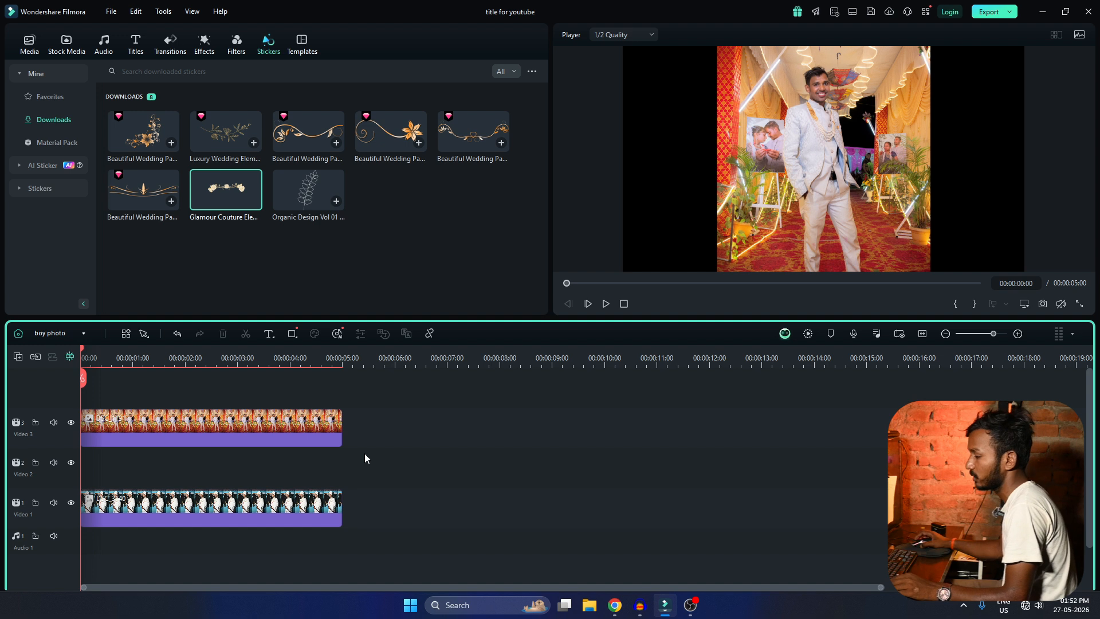
{"action": "left_click", "coordinate": [25, 53]}
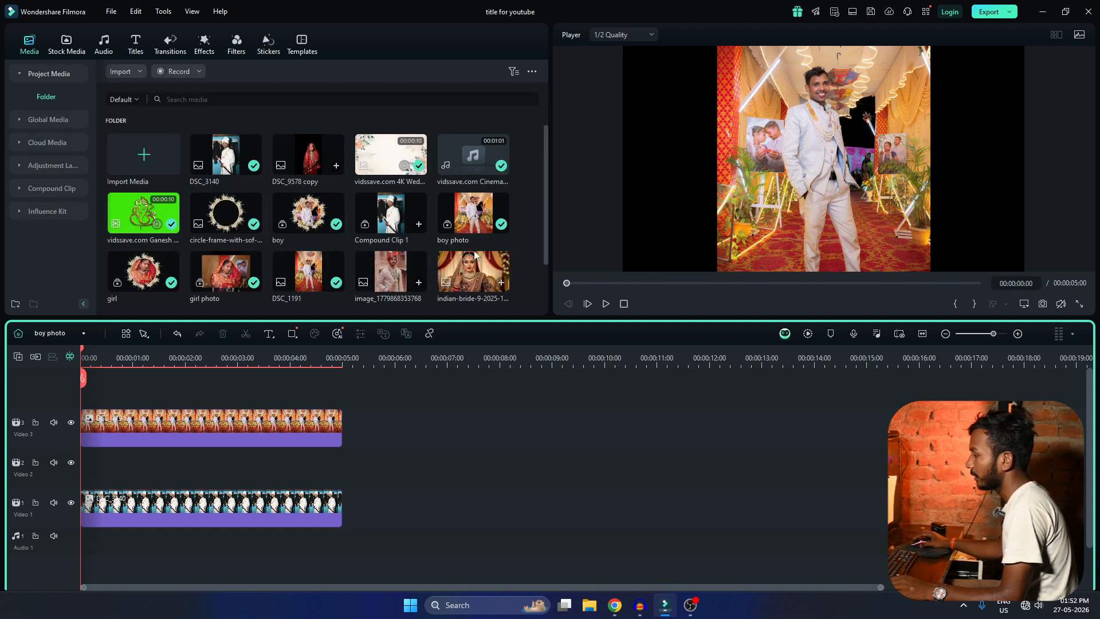
{"action": "scroll", "coordinate": [475, 255], "scroll_direction": "down", "scroll_amount": 2}
{"action": "left_click_drag", "start_coordinate": [390, 224], "coordinate": [66, 390]}
{"action": "left_click", "coordinate": [269, 463]}
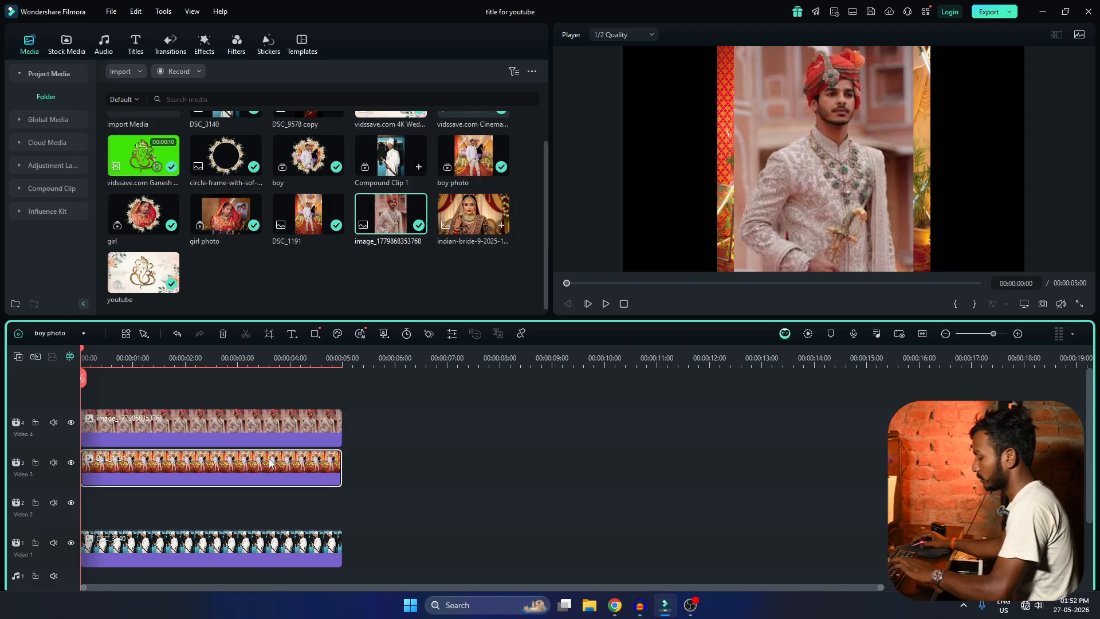
{"action": "key", "text": "Delete"}
{"action": "left_click_drag", "start_coordinate": [194, 430], "coordinate": [162, 482]}
Return to the boy timeline to check the replaced photo inside the floral frame.
{"action": "left_click", "coordinate": [57, 332]}
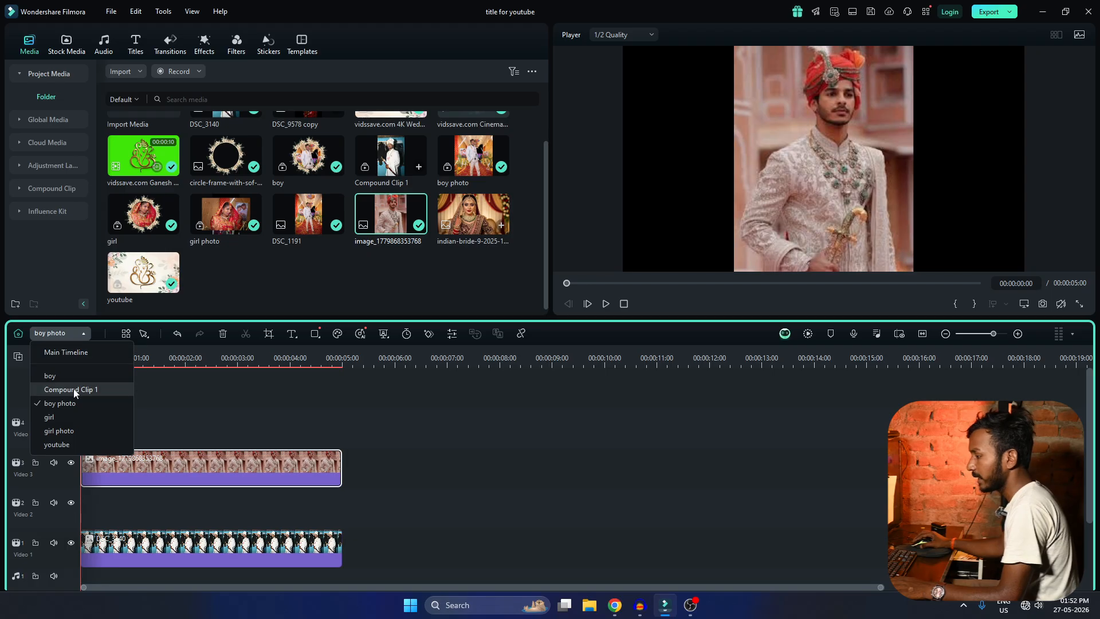
{"action": "left_click", "coordinate": [77, 387]}
{"action": "left_click", "coordinate": [649, 312]}
{"action": "left_click", "coordinate": [60, 333]}
{"action": "left_click", "coordinate": [72, 375]}
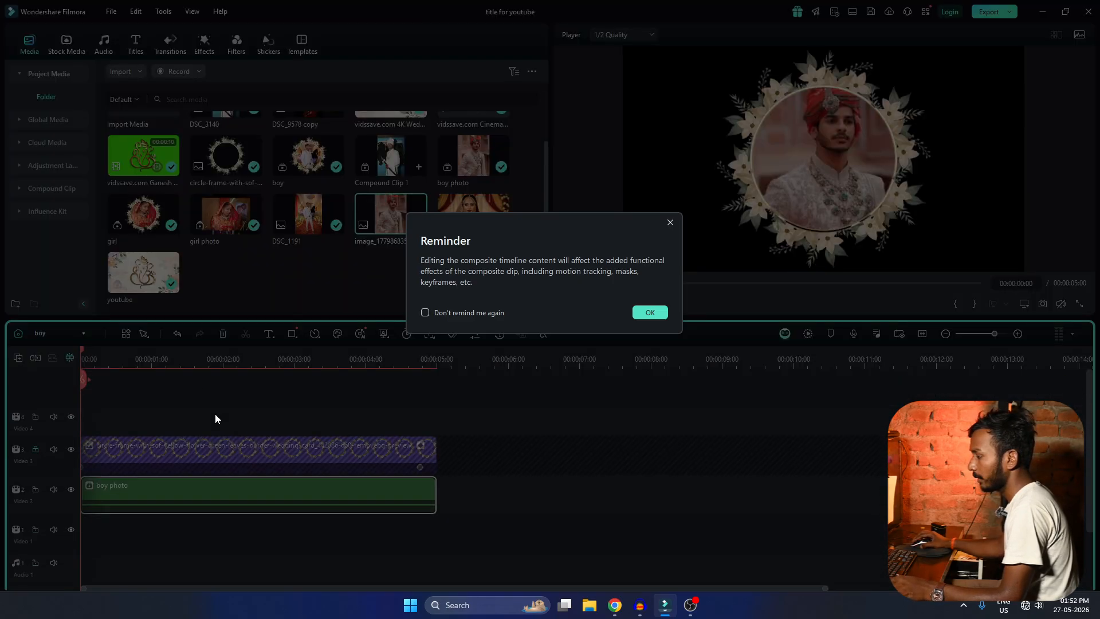
{"action": "left_click", "coordinate": [636, 313]}
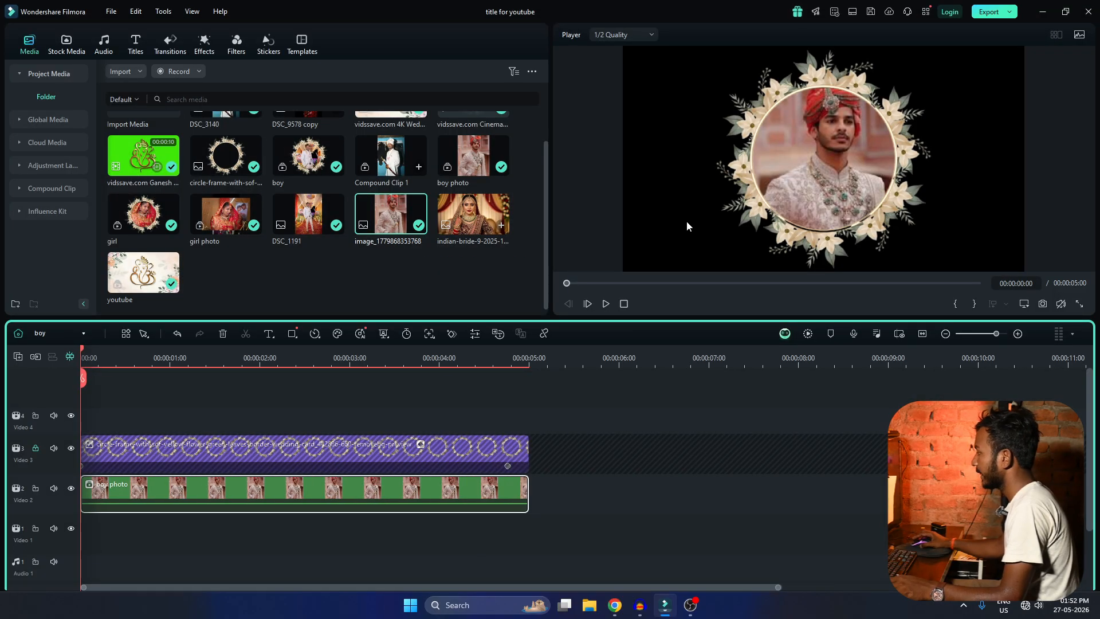
Reposition the boy photo clip inside the floral frame by setting its Y position to -200.
{"action": "double_click", "coordinate": [190, 490]}
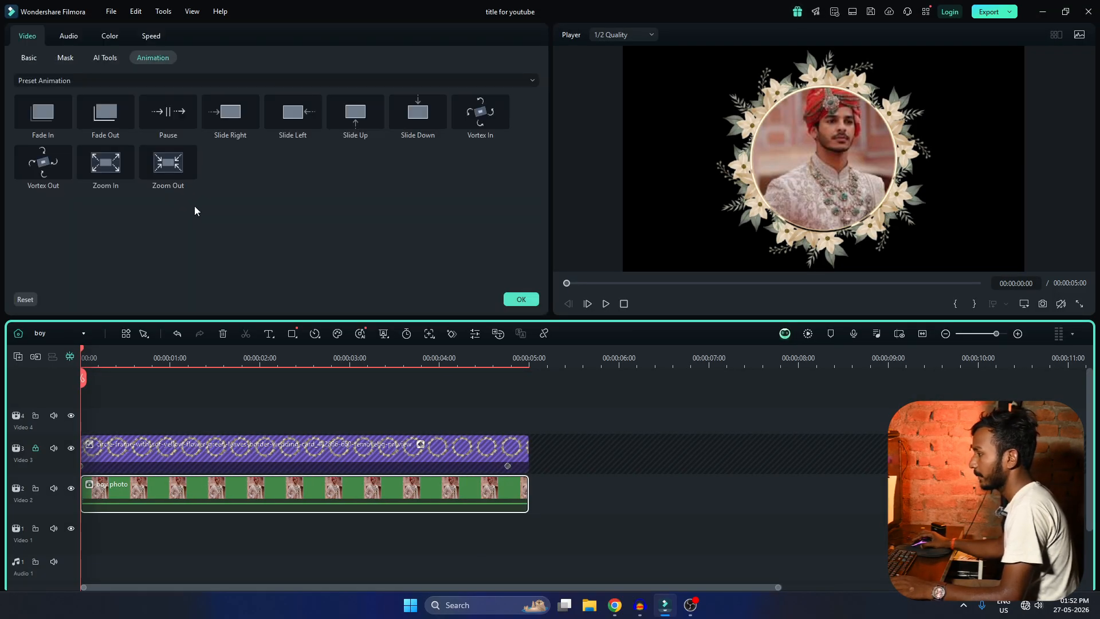
{"action": "left_click", "coordinate": [27, 57]}
{"action": "left_click_drag", "start_coordinate": [814, 155], "coordinate": [813, 140]}
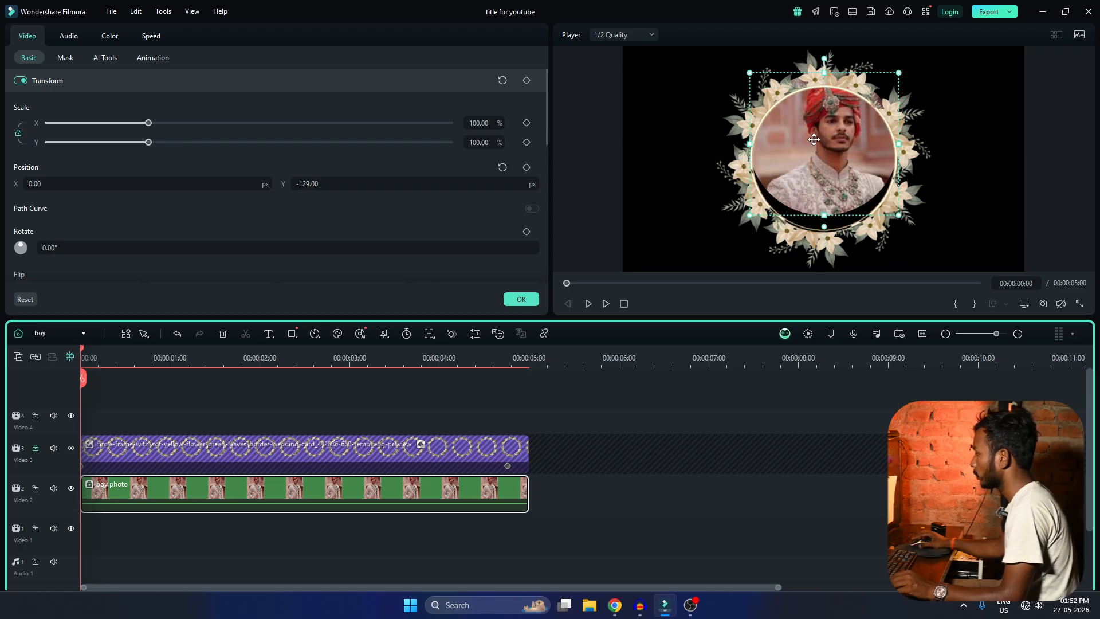
{"action": "left_click_drag", "start_coordinate": [344, 184], "coordinate": [304, 183]}
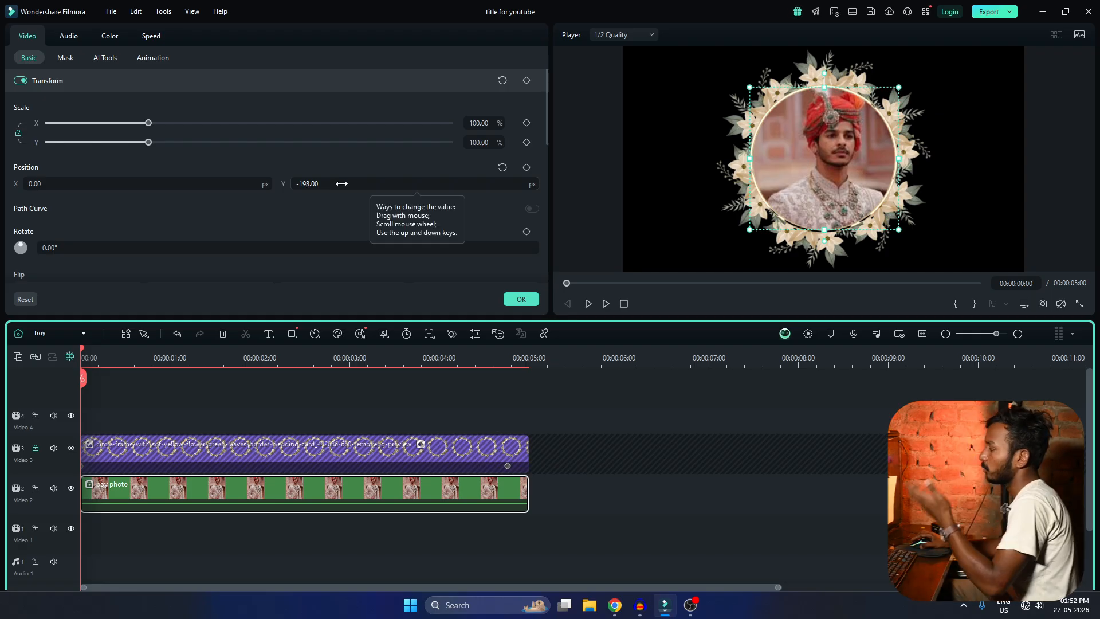
{"action": "scroll", "coordinate": [353, 183], "scroll_direction": "down", "scroll_amount": 2}
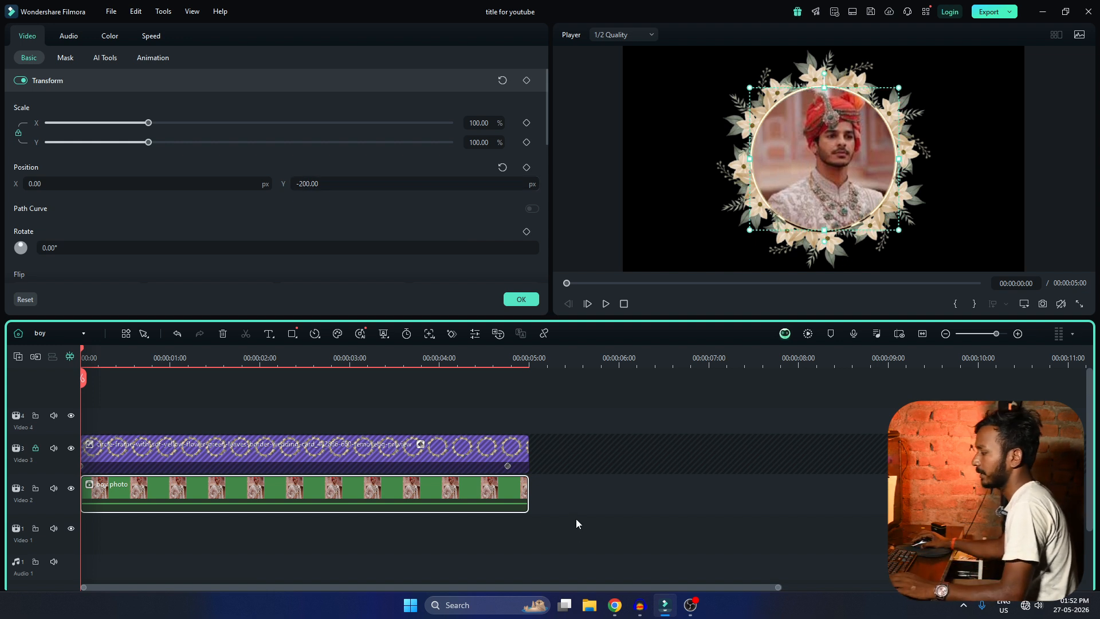
{"action": "left_click", "coordinate": [521, 303]}
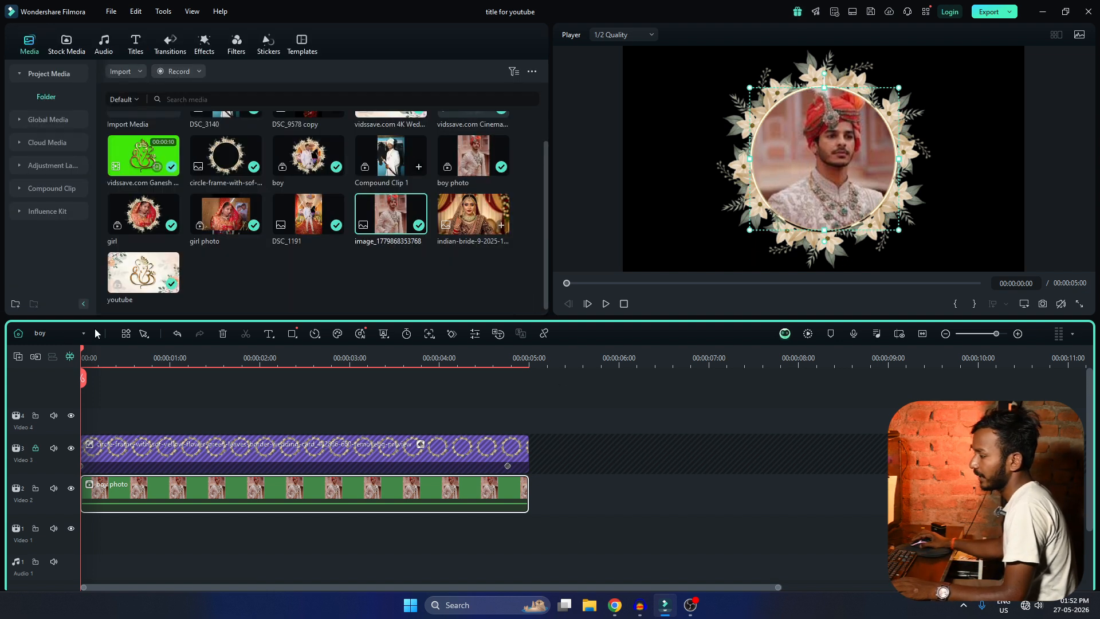
Open the girl compound clip's timeline, accepting the reminder.
{"action": "left_click", "coordinate": [57, 331]}
{"action": "left_click", "coordinate": [68, 413]}
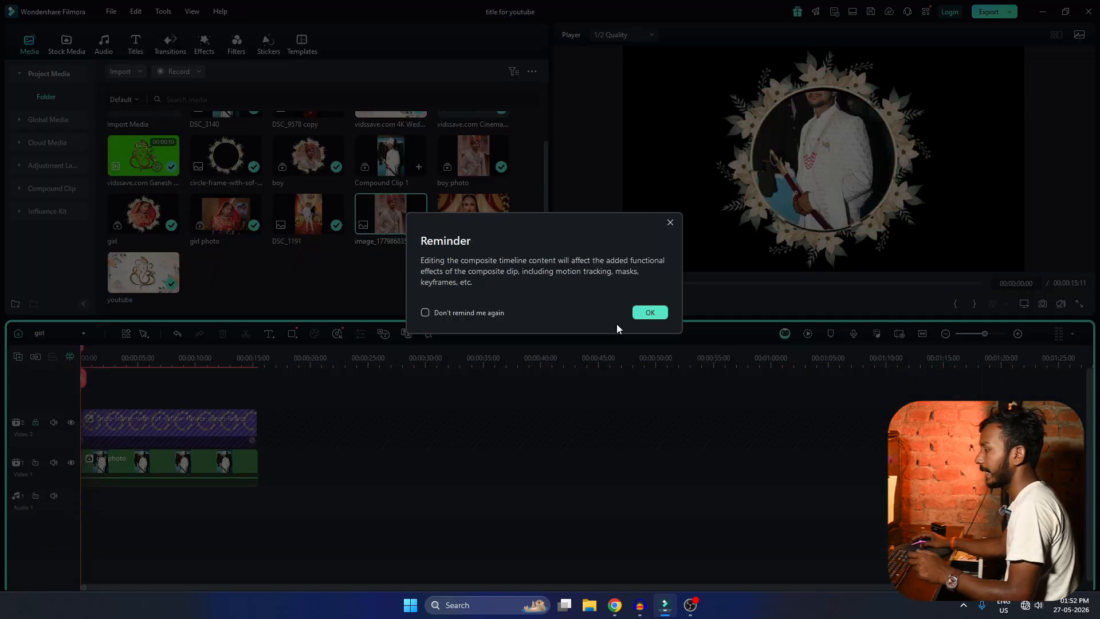
{"action": "left_click", "coordinate": [648, 312]}
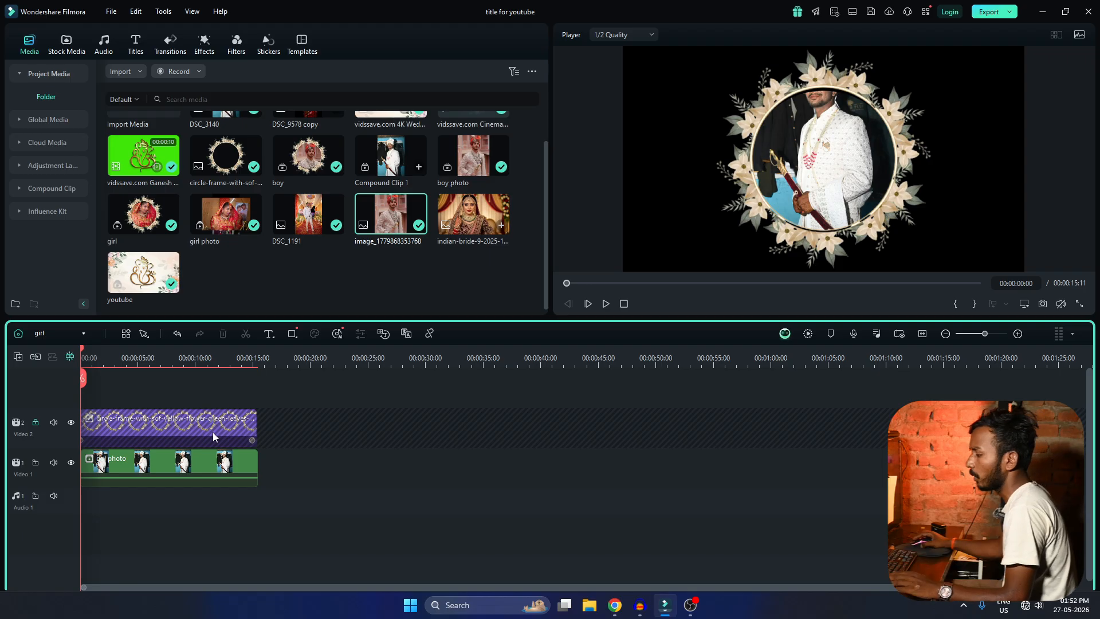
Open the girl photo timeline and place the indian-bride-9-2025 image on Video 2, aligned to the timeline's start.
{"action": "left_click", "coordinate": [54, 333]}
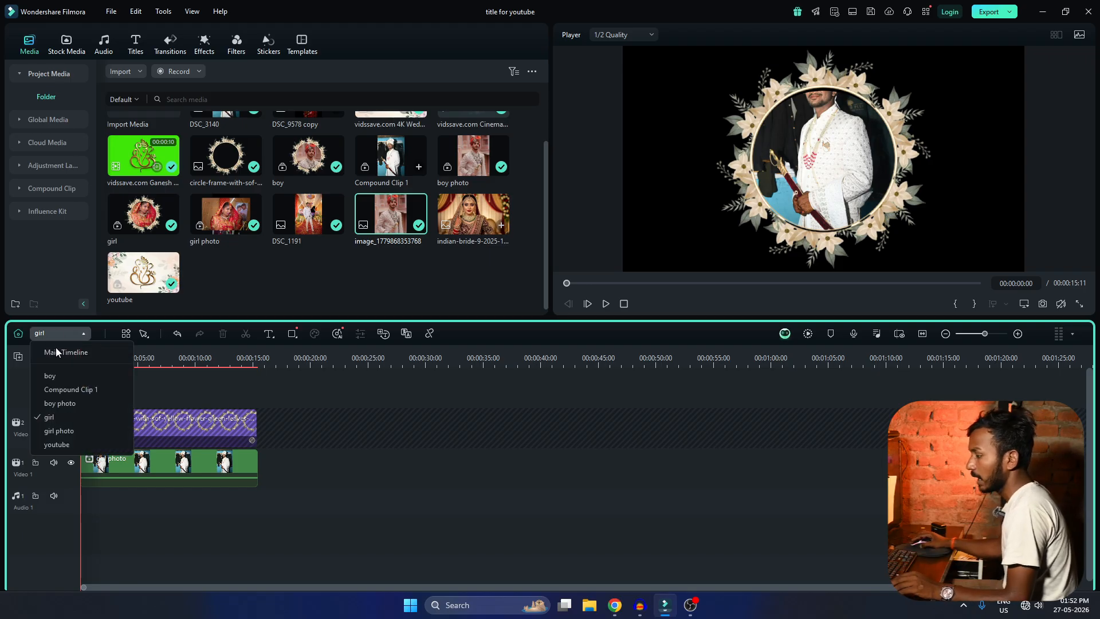
{"action": "left_click", "coordinate": [66, 433]}
{"action": "left_click", "coordinate": [650, 313]}
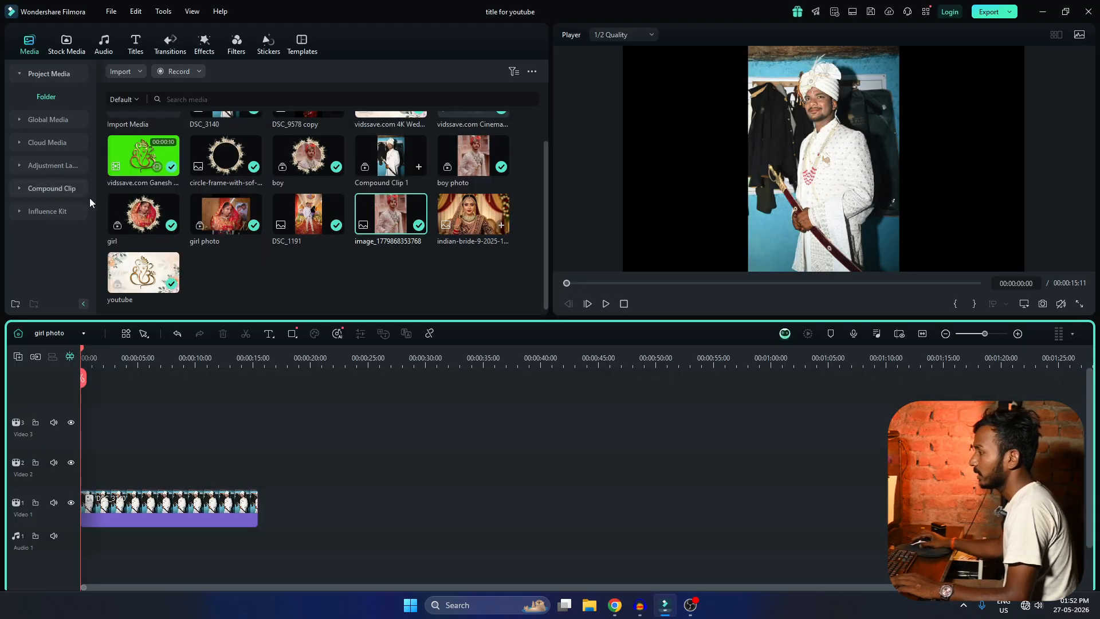
{"action": "left_click_drag", "start_coordinate": [449, 207], "coordinate": [258, 464]}
Return to the girl timeline and center the bride photo in the floral frame at position X 123, Y -133.
{"action": "left_click", "coordinate": [65, 334]}
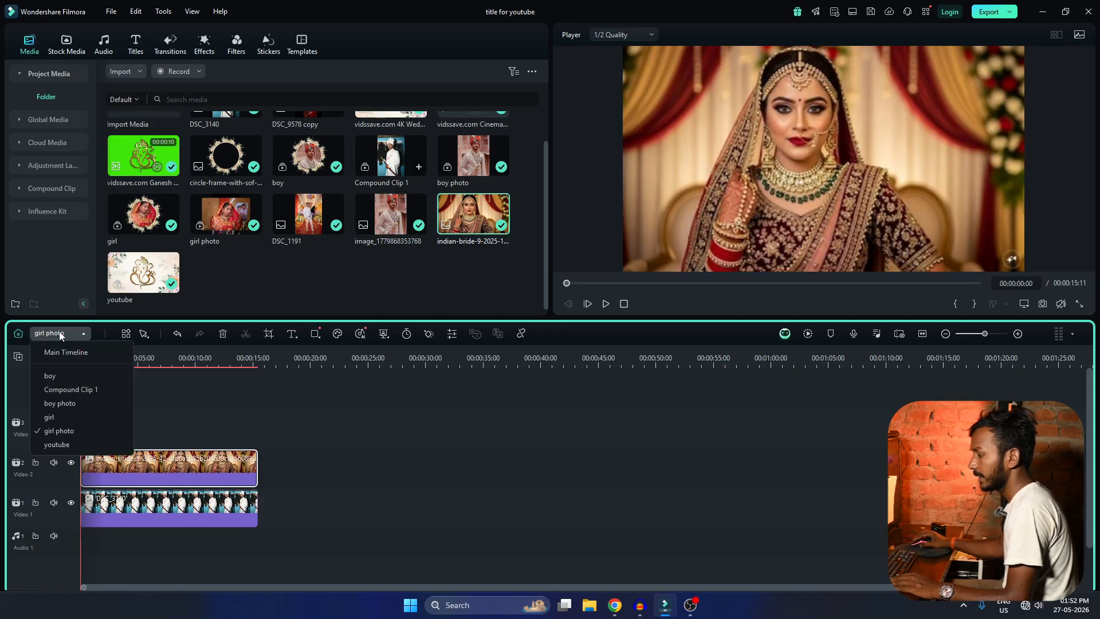
{"action": "left_click", "coordinate": [57, 418]}
{"action": "left_click", "coordinate": [647, 313]}
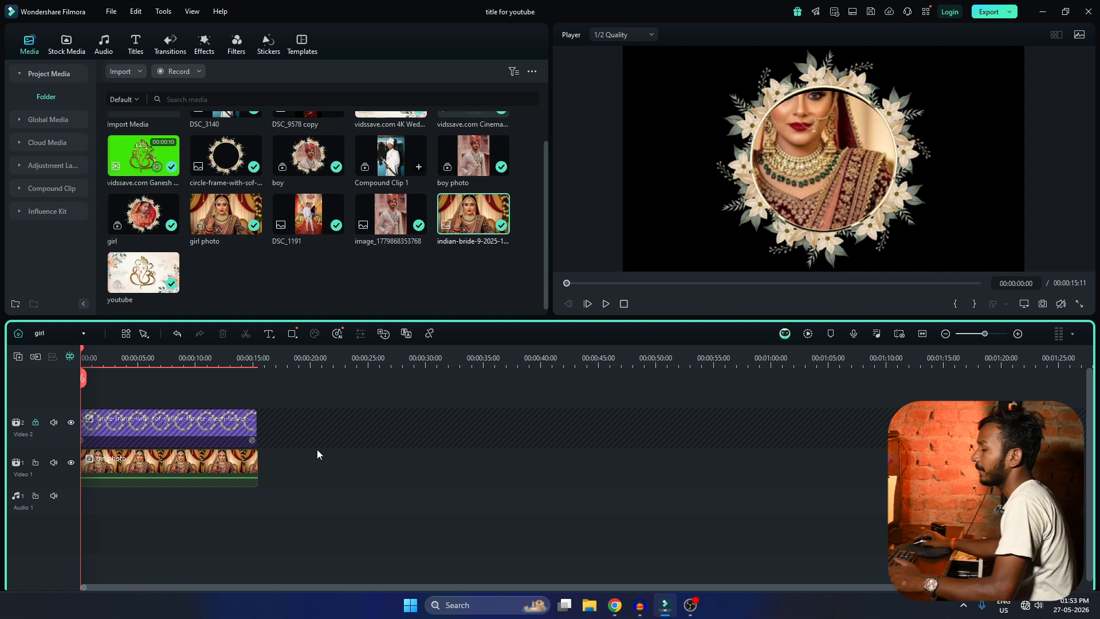
{"action": "left_click_drag", "start_coordinate": [806, 154], "coordinate": [788, 109]}
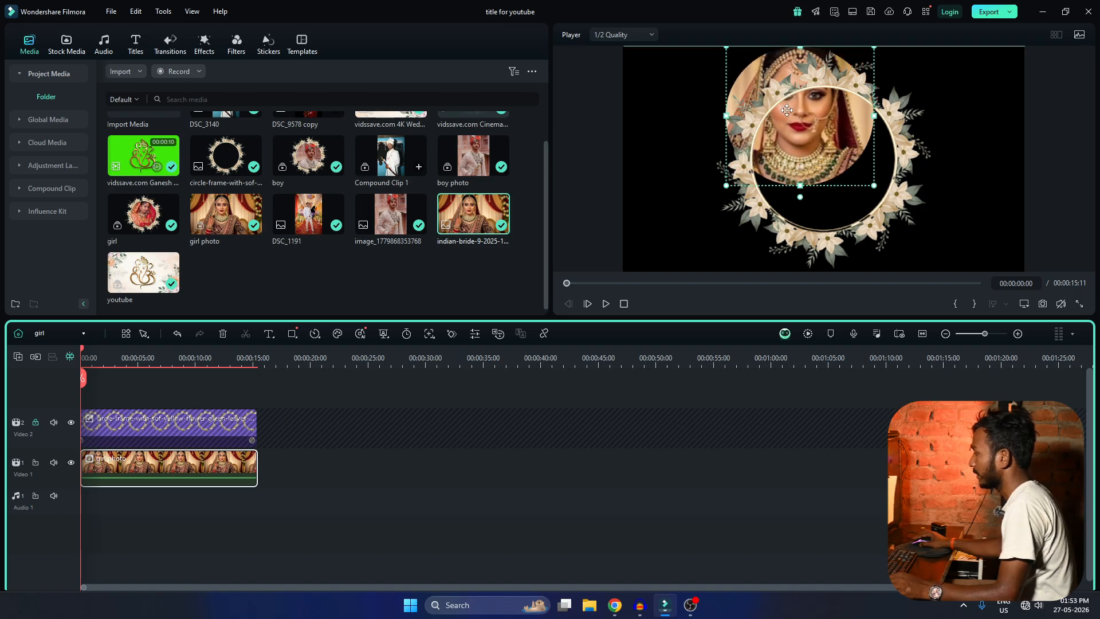
{"action": "double_click", "coordinate": [146, 465]}
{"action": "left_click_drag", "start_coordinate": [337, 183], "coordinate": [230, 184]}
{"action": "left_click_drag", "start_coordinate": [109, 184], "coordinate": [180, 184]}
{"action": "left_click_drag", "start_coordinate": [340, 185], "coordinate": [330, 186]}
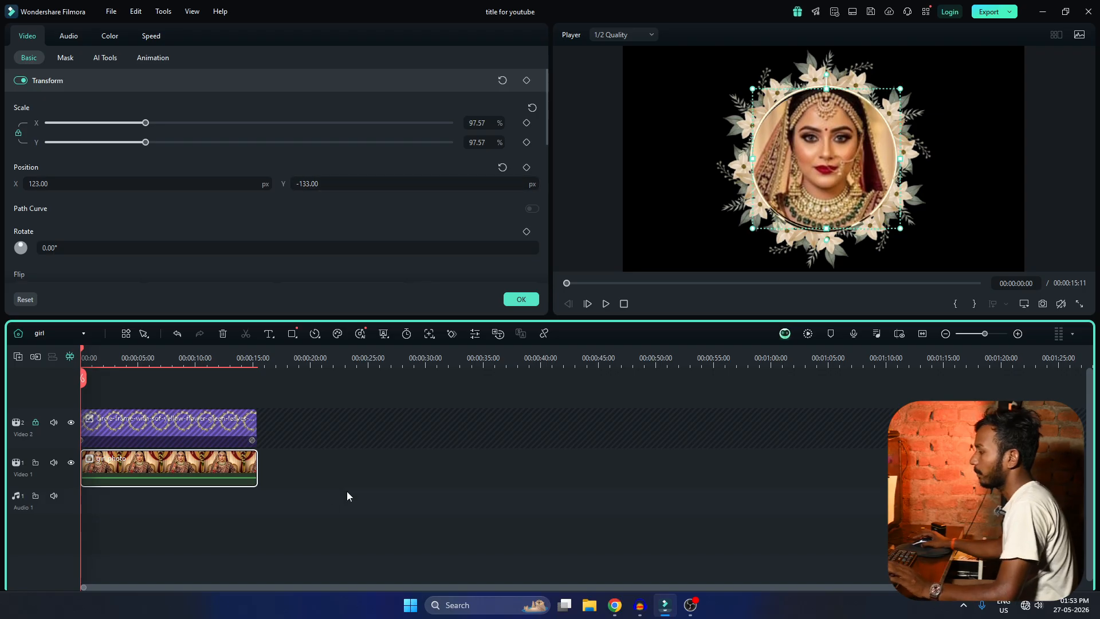
{"action": "left_click", "coordinate": [322, 511]}
Return to the Main Timeline and play the groom and bride sections to check the replaced photos.
{"action": "left_click", "coordinate": [44, 336]}
{"action": "left_click", "coordinate": [43, 348]}
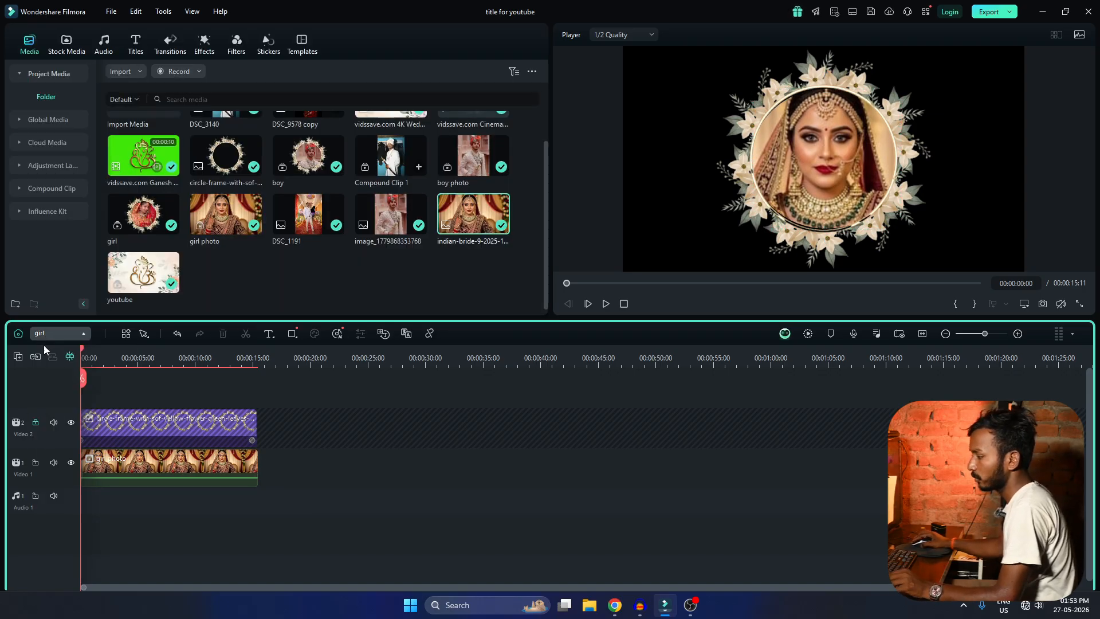
{"action": "left_click", "coordinate": [442, 359]}
{"action": "key", "text": "space"}
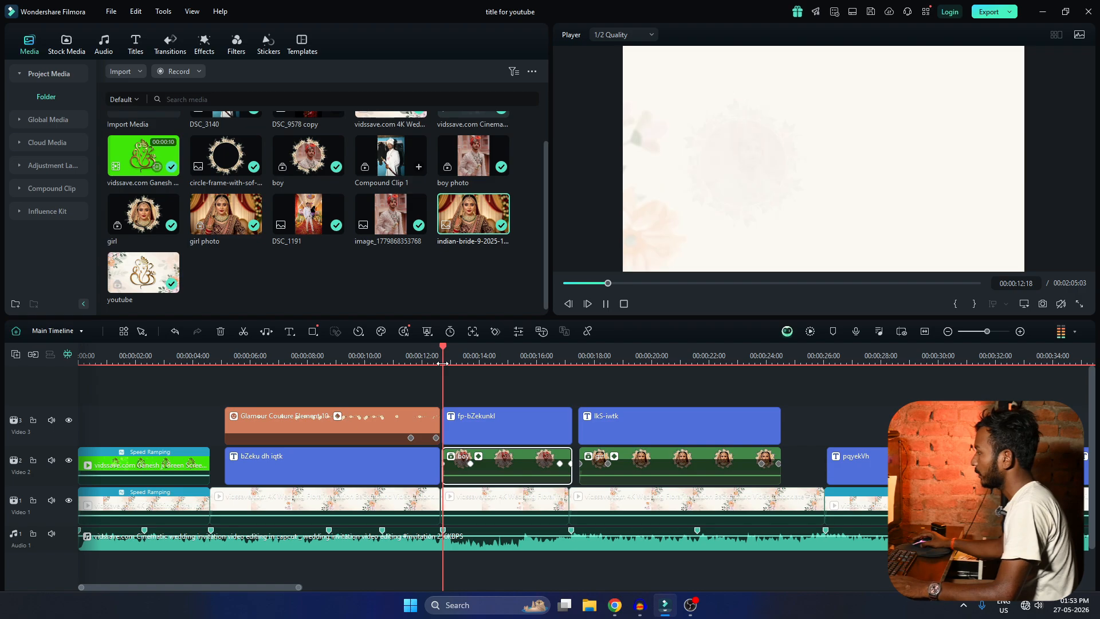
{"action": "scroll", "coordinate": [572, 411], "scroll_direction": "up", "scroll_amount": 1}
{"action": "scroll", "coordinate": [573, 411], "scroll_direction": "down", "scroll_amount": 2}
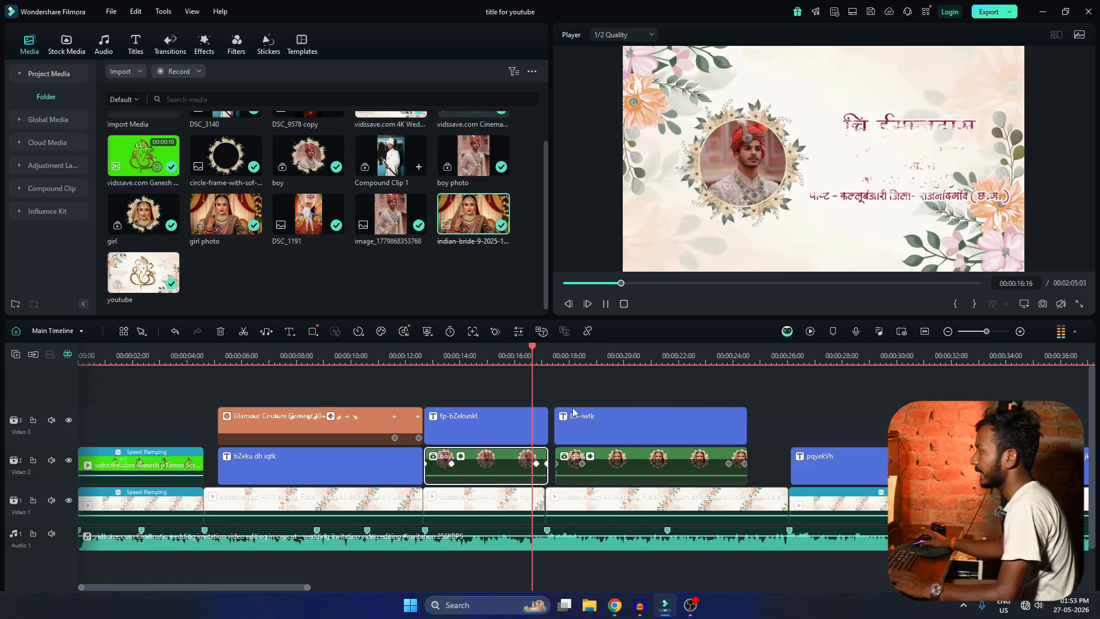
{"action": "scroll", "coordinate": [580, 432], "scroll_direction": "down", "scroll_amount": 2}
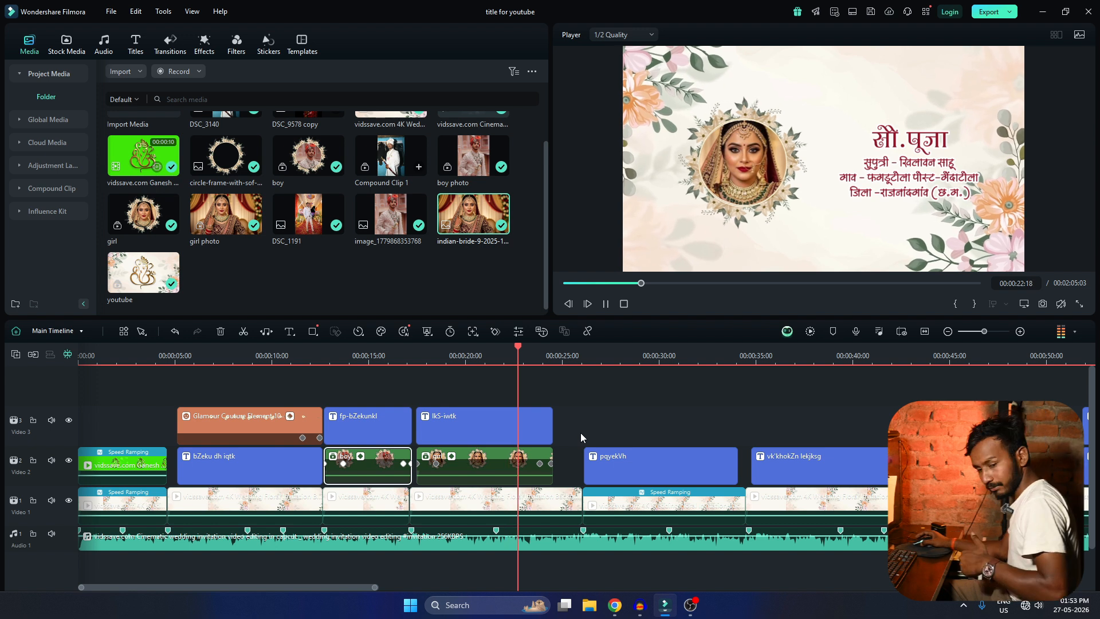
{"action": "scroll", "coordinate": [580, 432], "scroll_direction": "down", "scroll_amount": 2}
{"action": "scroll", "coordinate": [580, 432], "scroll_direction": "up", "scroll_amount": 2}
{"action": "key", "text": "space"}
Open the groom's title at 00:00:13:09 for editing and show its basic text settings.
{"action": "left_click", "coordinate": [354, 360]}
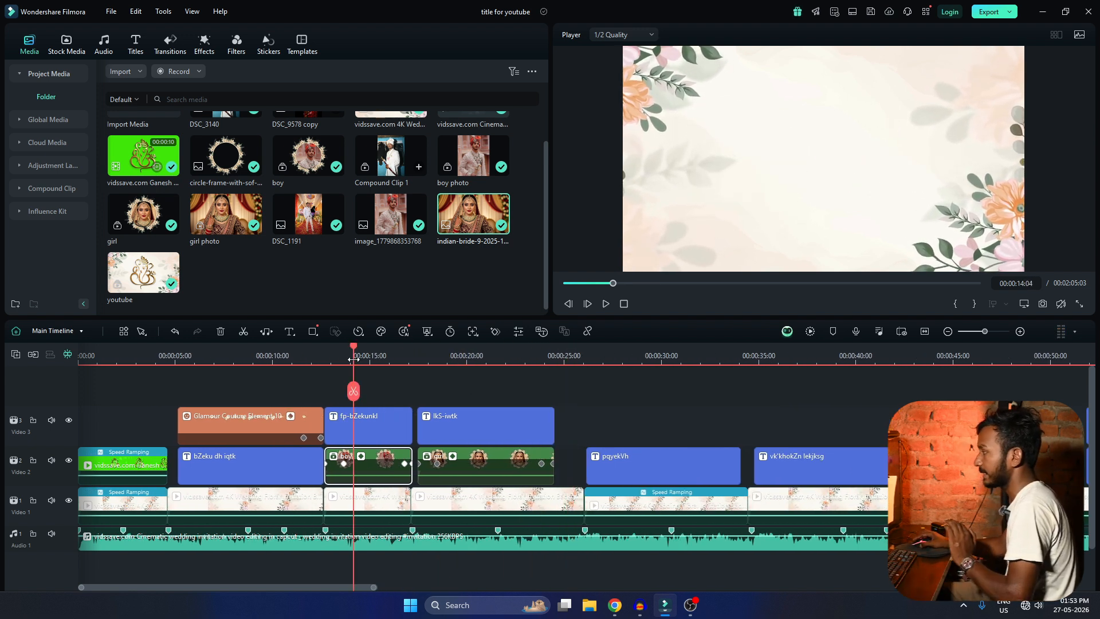
{"action": "left_click", "coordinate": [369, 358]}
{"action": "left_click", "coordinate": [338, 358]}
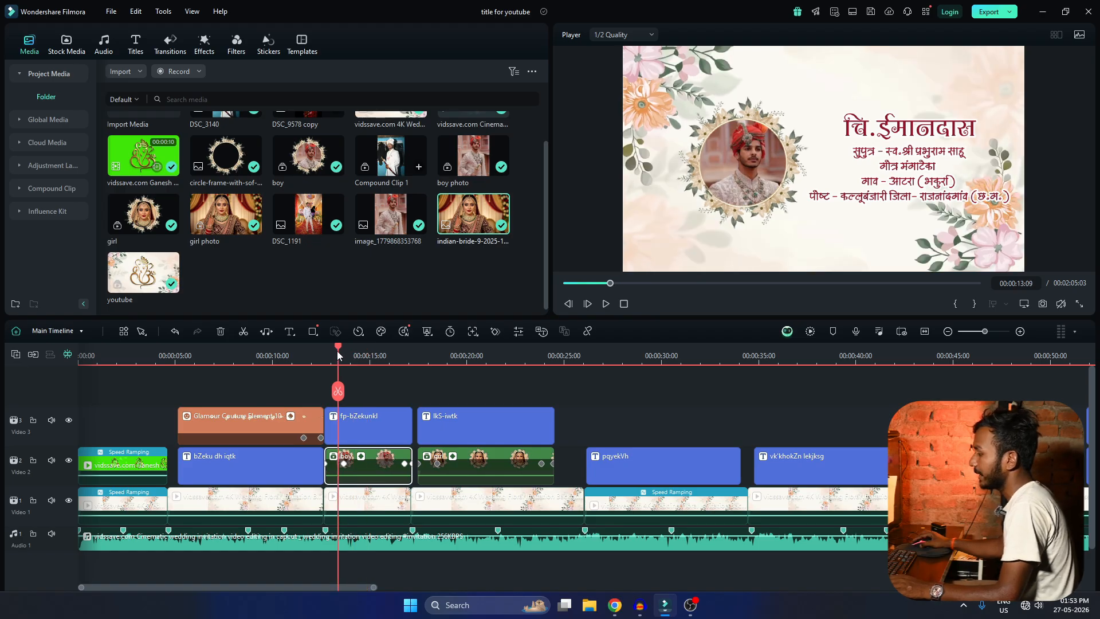
{"action": "left_click", "coordinate": [886, 166]}
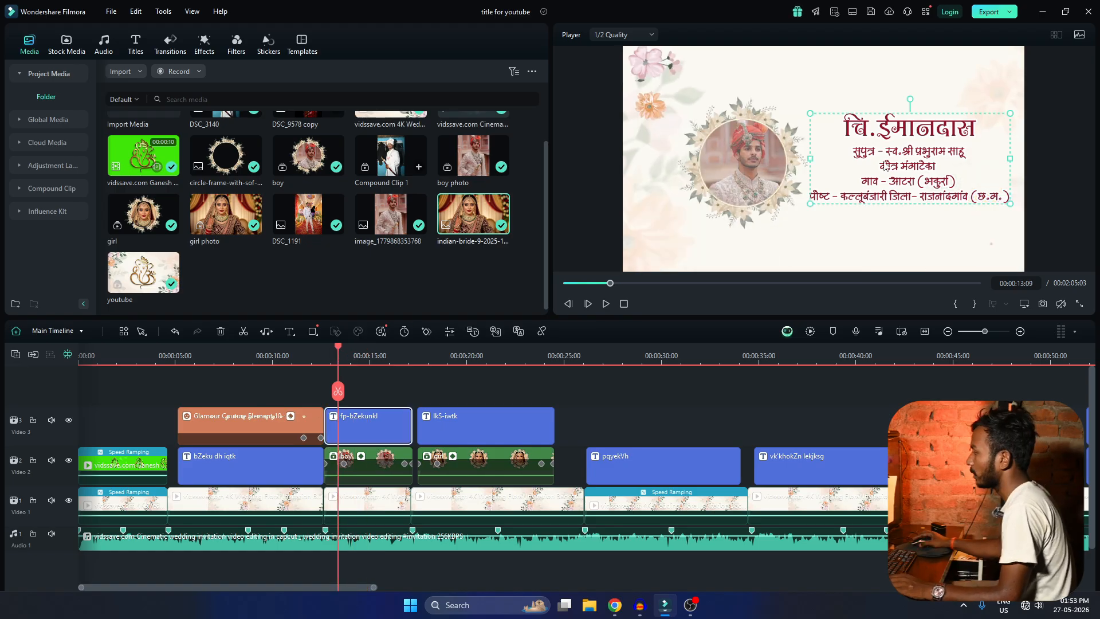
{"action": "double_click", "coordinate": [881, 143]}
{"action": "left_click_drag", "start_coordinate": [892, 128], "coordinate": [976, 129]}
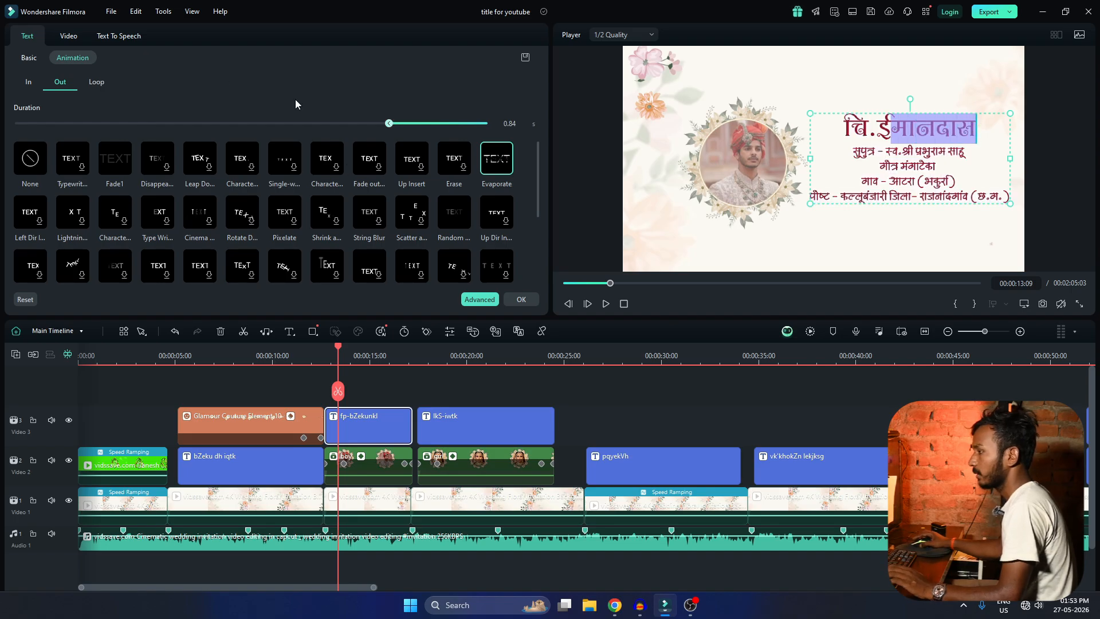
{"action": "left_click", "coordinate": [27, 83]}
{"action": "left_click", "coordinate": [28, 57]}
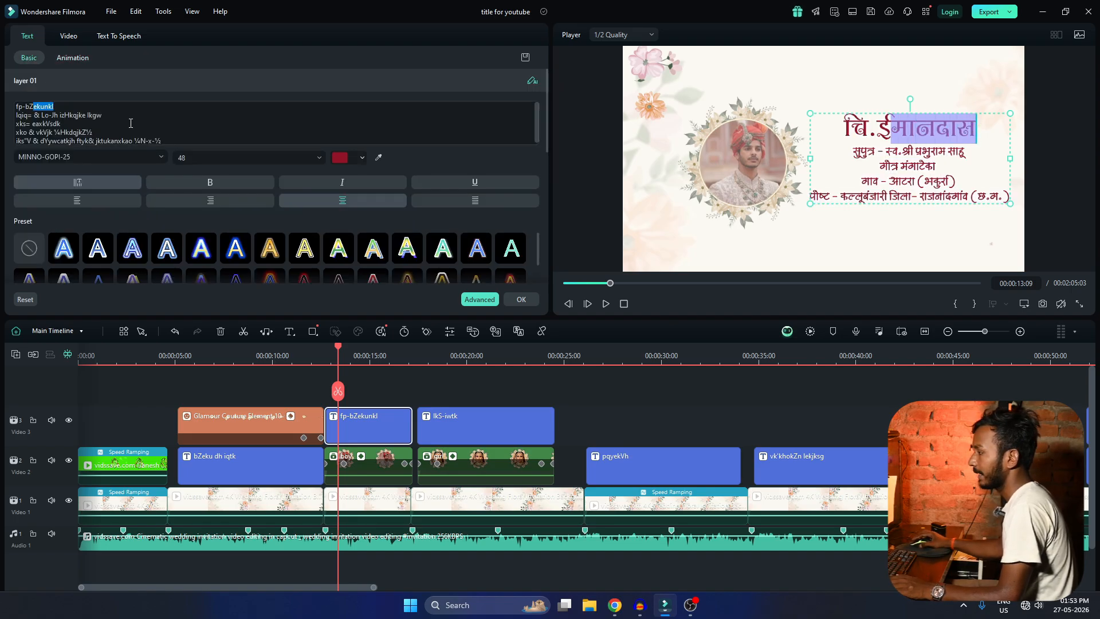
Examine the name, parent and address lines in the groom title's text without changing them, and close its settings.
{"action": "left_click_drag", "start_coordinate": [82, 132], "coordinate": [76, 132]}
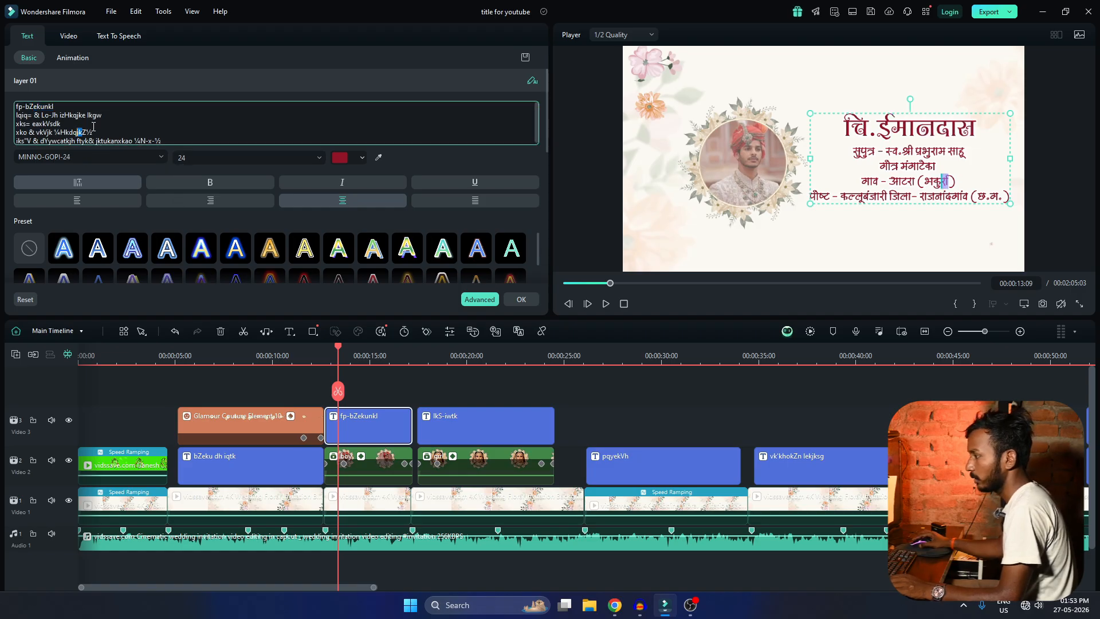
{"action": "left_click_drag", "start_coordinate": [54, 107], "coordinate": [41, 101]}
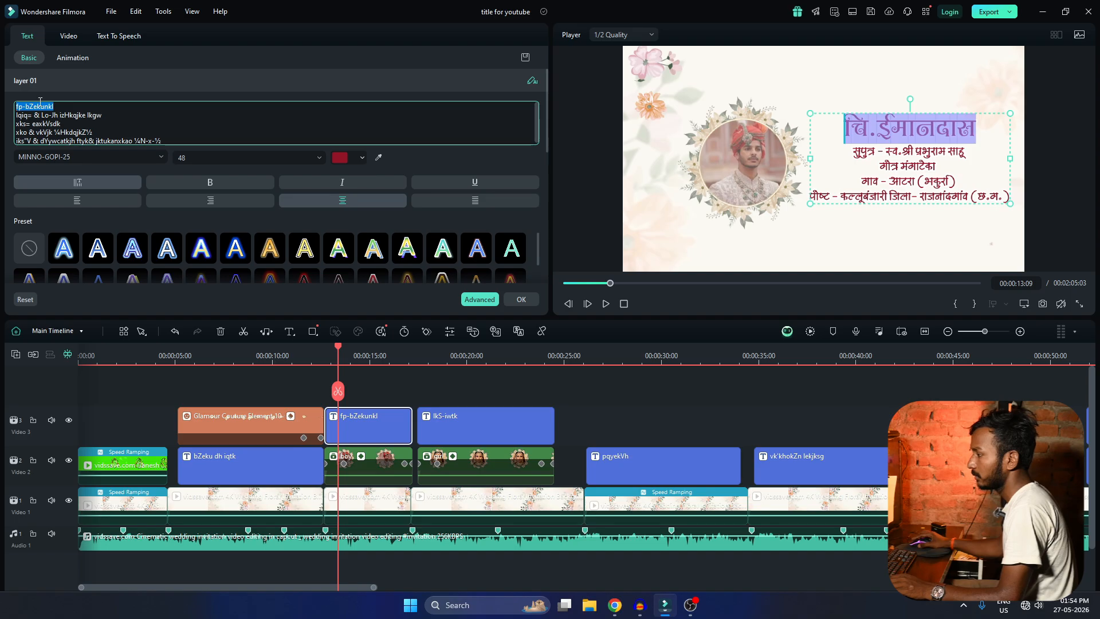
{"action": "left_click", "coordinate": [66, 114]}
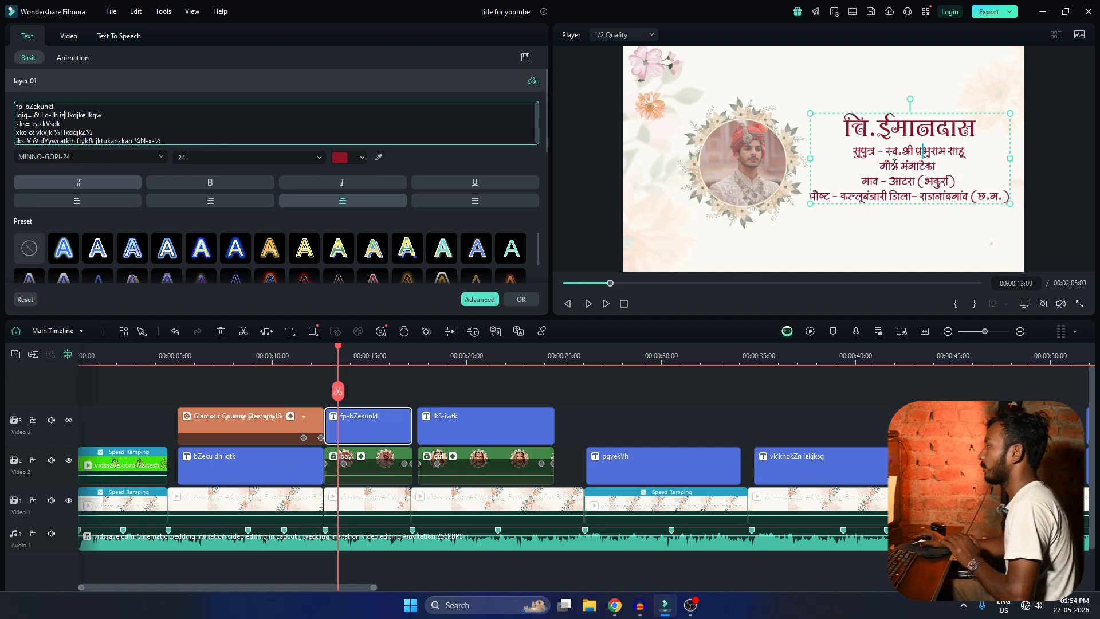
{"action": "left_click", "coordinate": [613, 606]}
{"action": "left_click", "coordinate": [611, 608]}
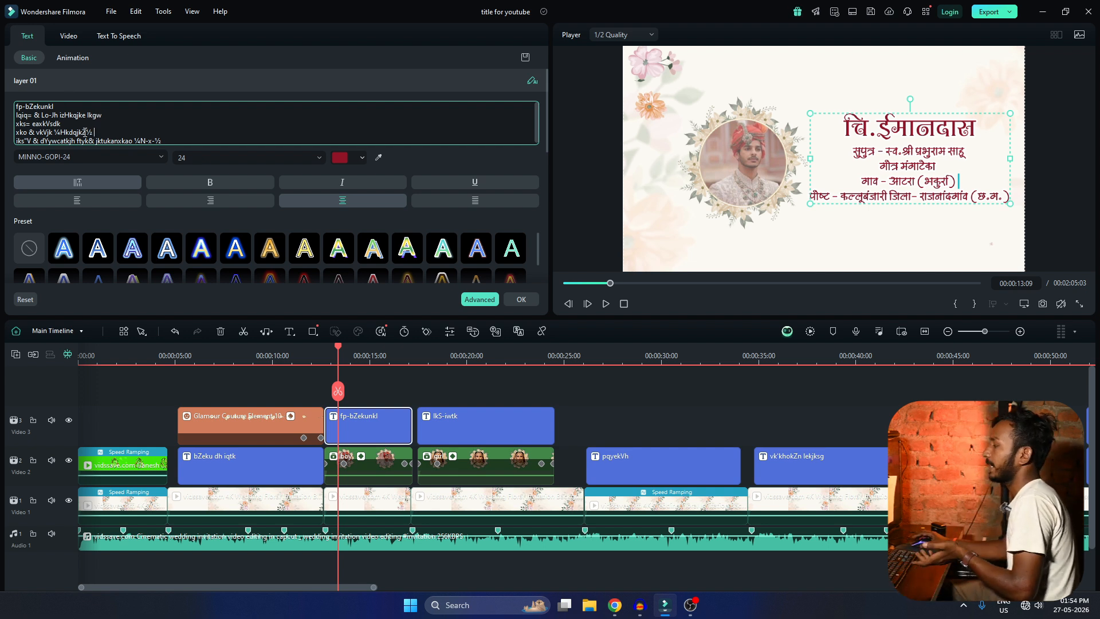
{"action": "left_click", "coordinate": [520, 304]}
Review the bride, ceremony, family and studio credit titles along the Main Timeline up to 00:00:56:15.
{"action": "left_click", "coordinate": [463, 354]}
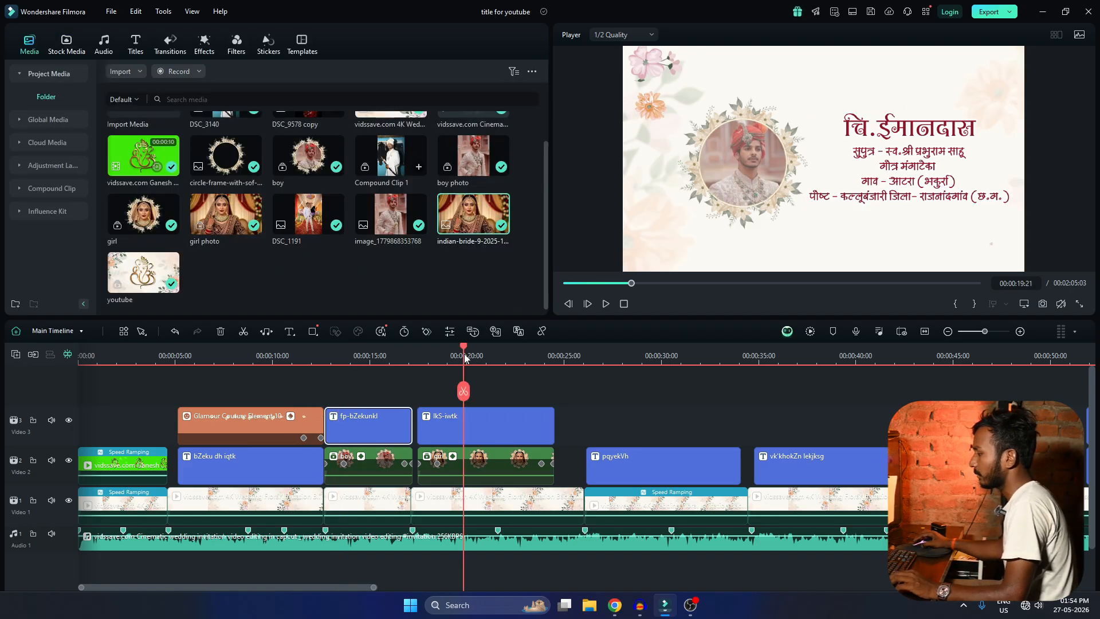
{"action": "scroll", "coordinate": [542, 436], "scroll_direction": "down", "scroll_amount": 2}
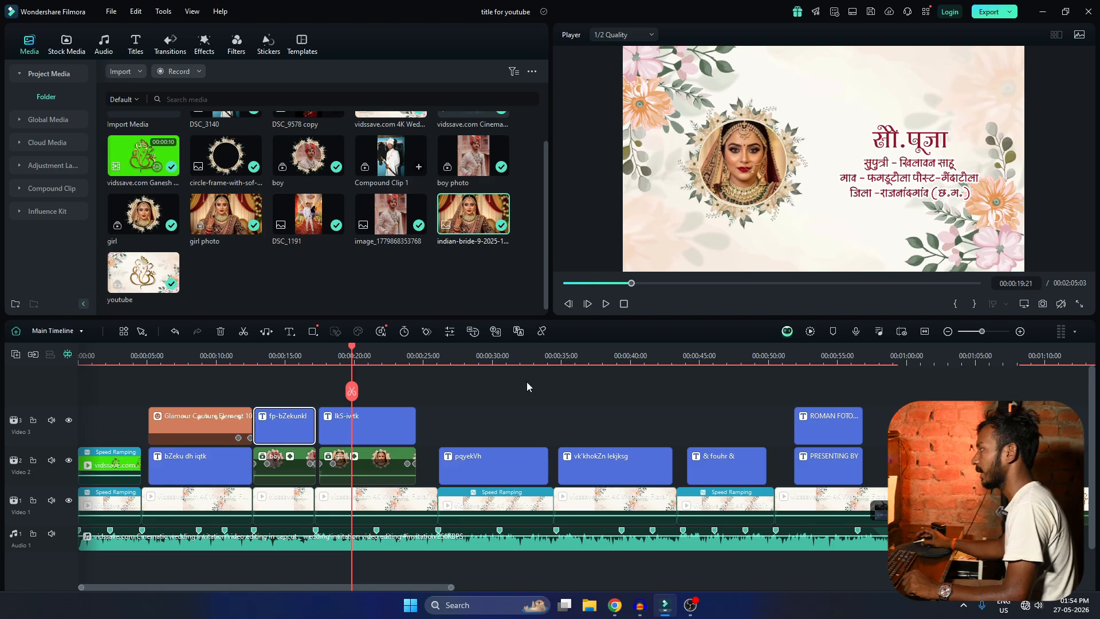
{"action": "scroll", "coordinate": [418, 411], "scroll_direction": "up", "scroll_amount": 1}
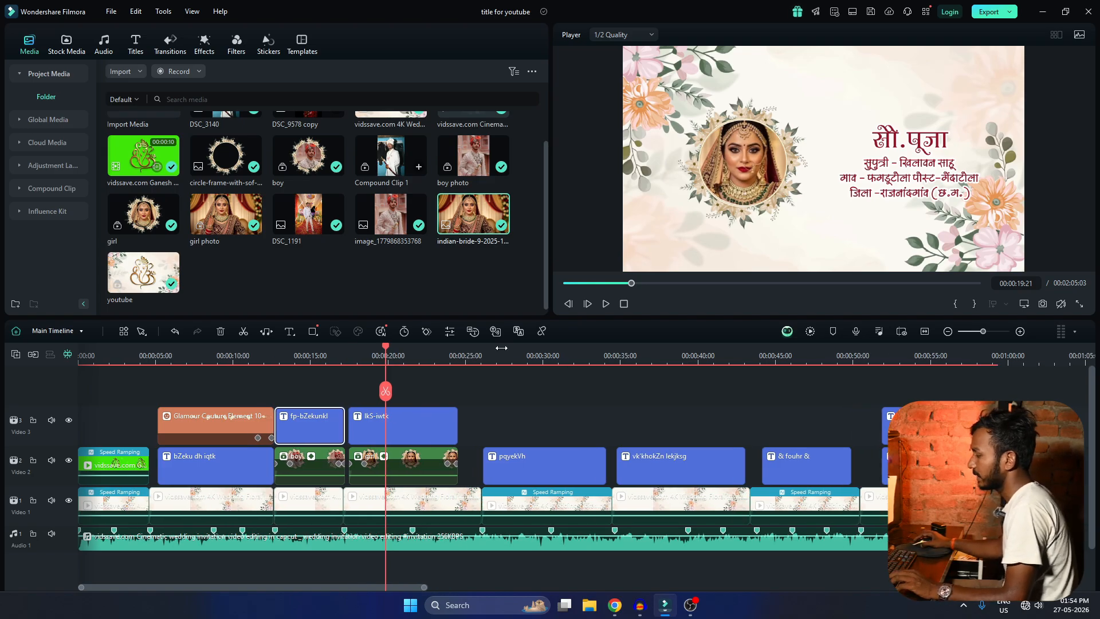
{"action": "left_click", "coordinate": [478, 356]}
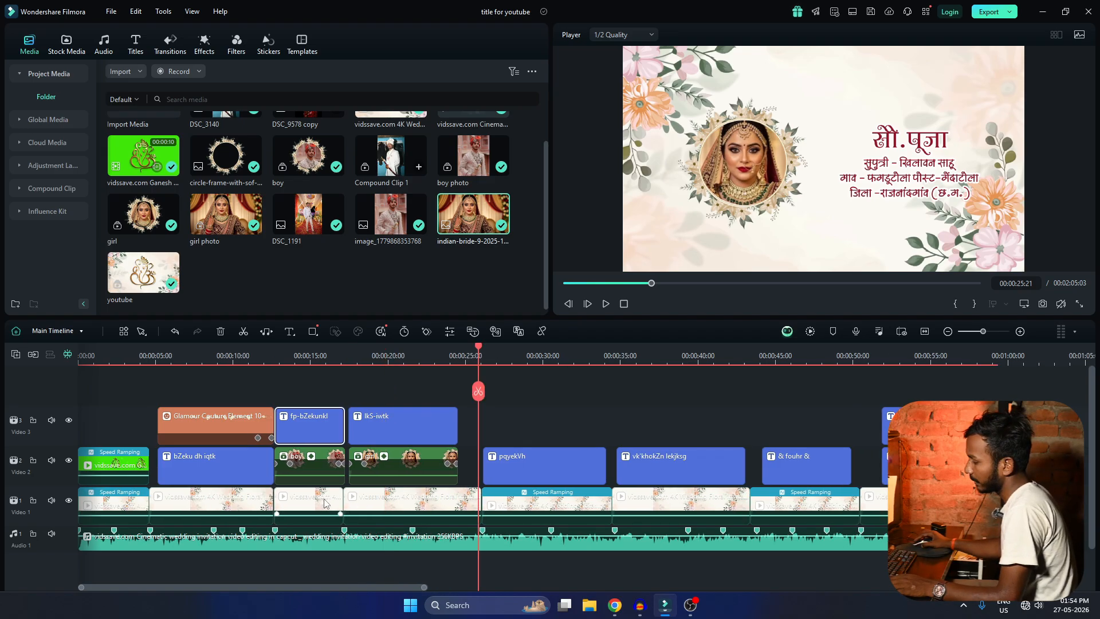
{"action": "left_click", "coordinate": [254, 508]}
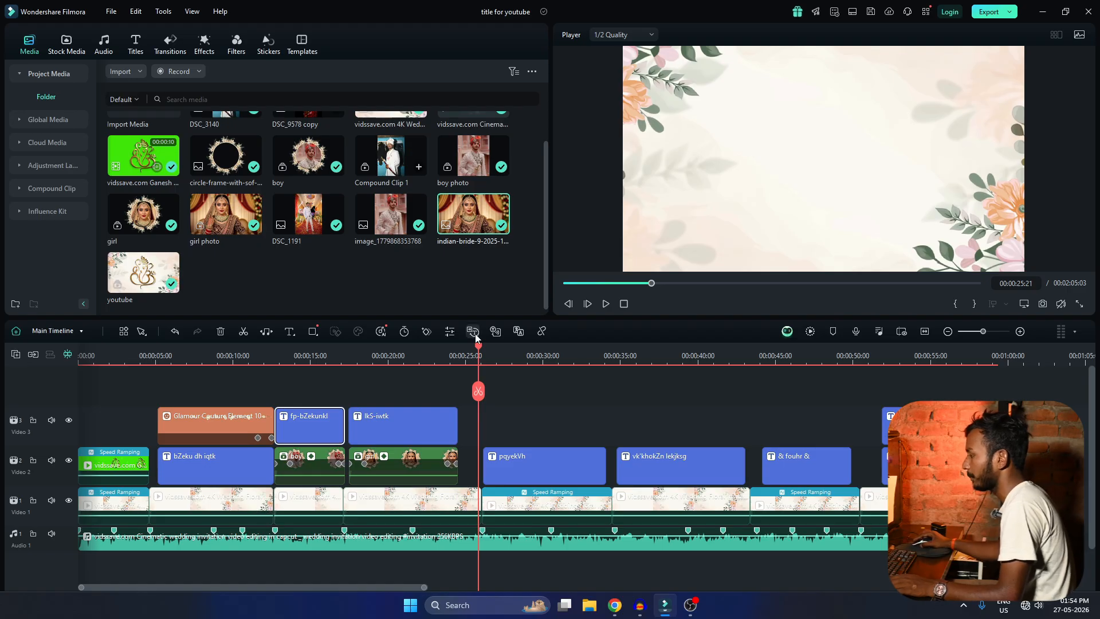
{"action": "left_click_drag", "start_coordinate": [479, 353], "coordinate": [523, 356]}
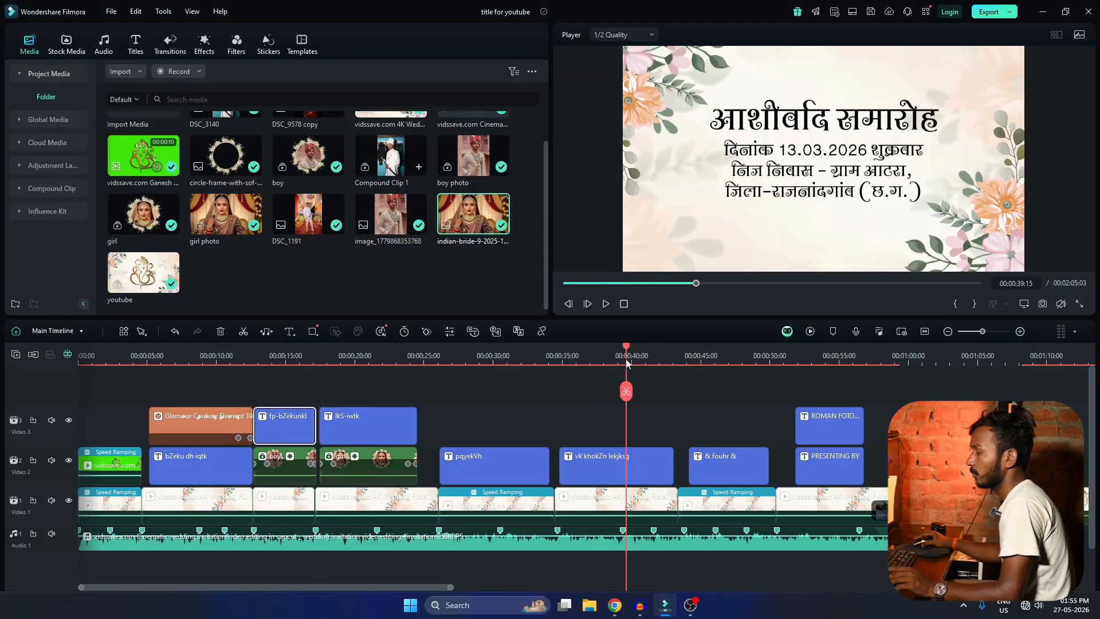
{"action": "left_click_drag", "start_coordinate": [633, 352], "coordinate": [714, 357]}
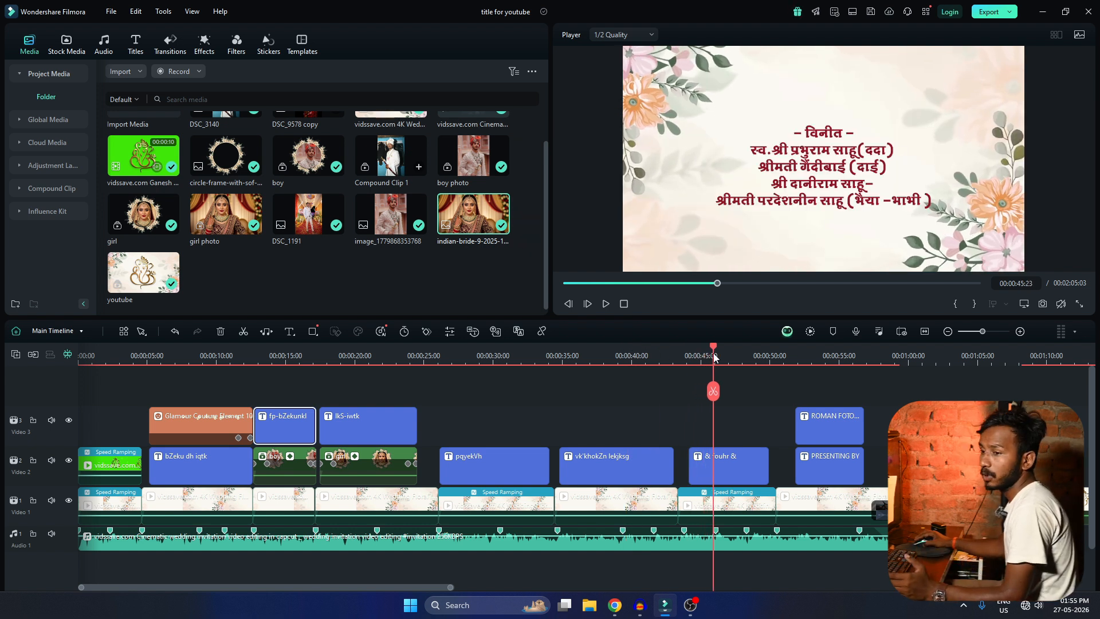
{"action": "left_click_drag", "start_coordinate": [715, 357], "coordinate": [861, 372]}
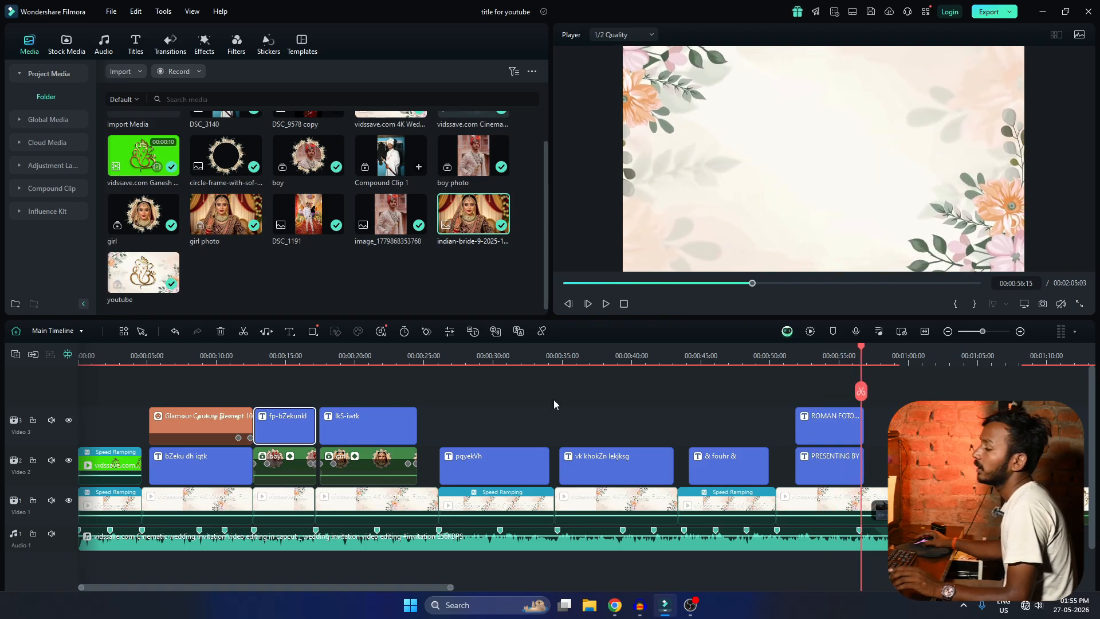
{"action": "scroll", "coordinate": [323, 425], "scroll_direction": "up", "scroll_amount": 1}
{"action": "scroll", "coordinate": [320, 424], "scroll_direction": "down", "scroll_amount": 2}
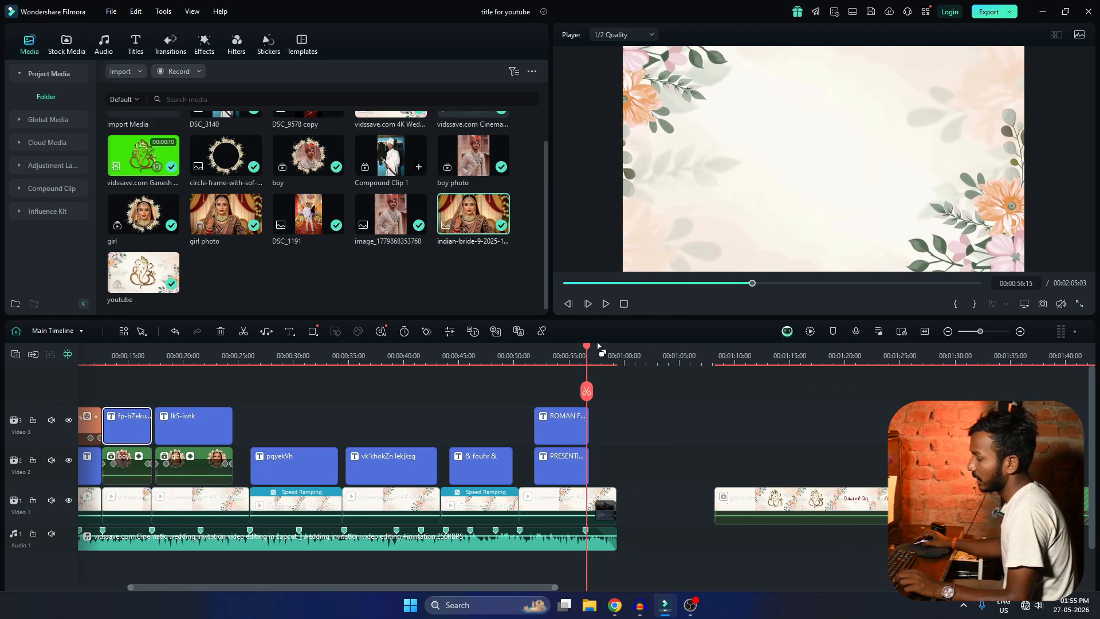
Inspect the end of the invitation, from the last credit titles to the closing frame near 00:00:59:09.
{"action": "left_click_drag", "start_coordinate": [586, 347], "coordinate": [616, 347]}
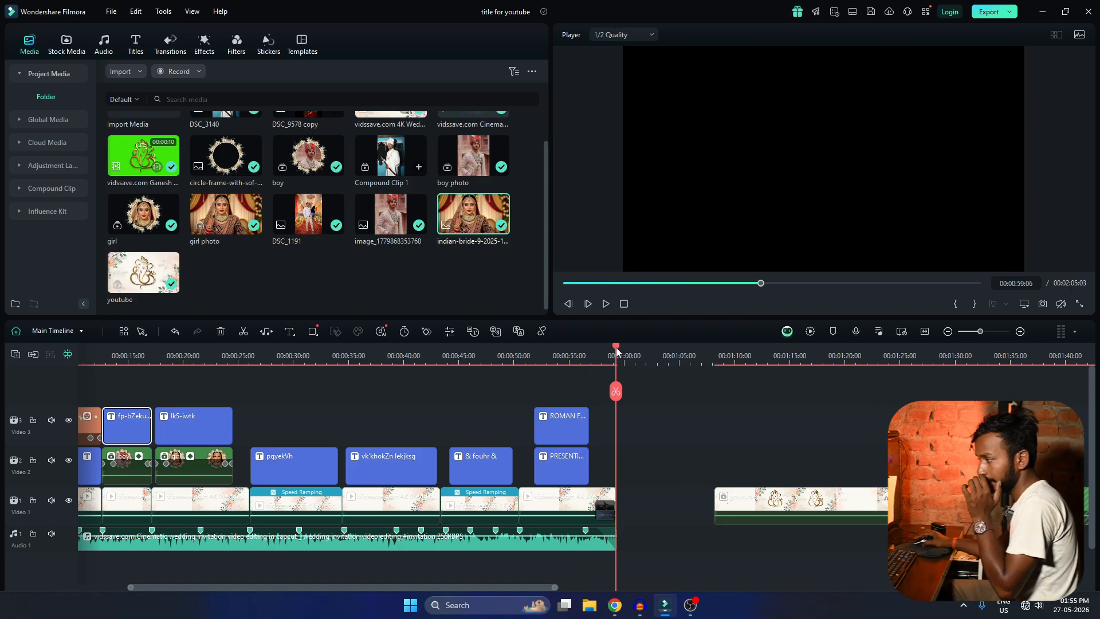
{"action": "key", "text": "Up"}
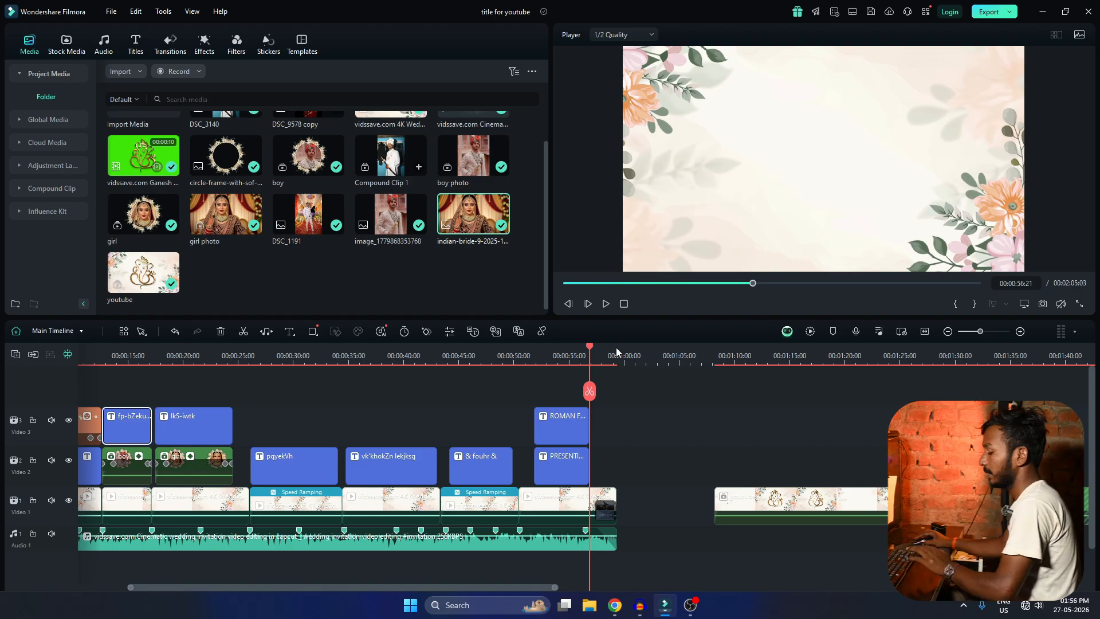
{"action": "key", "text": "Down"}
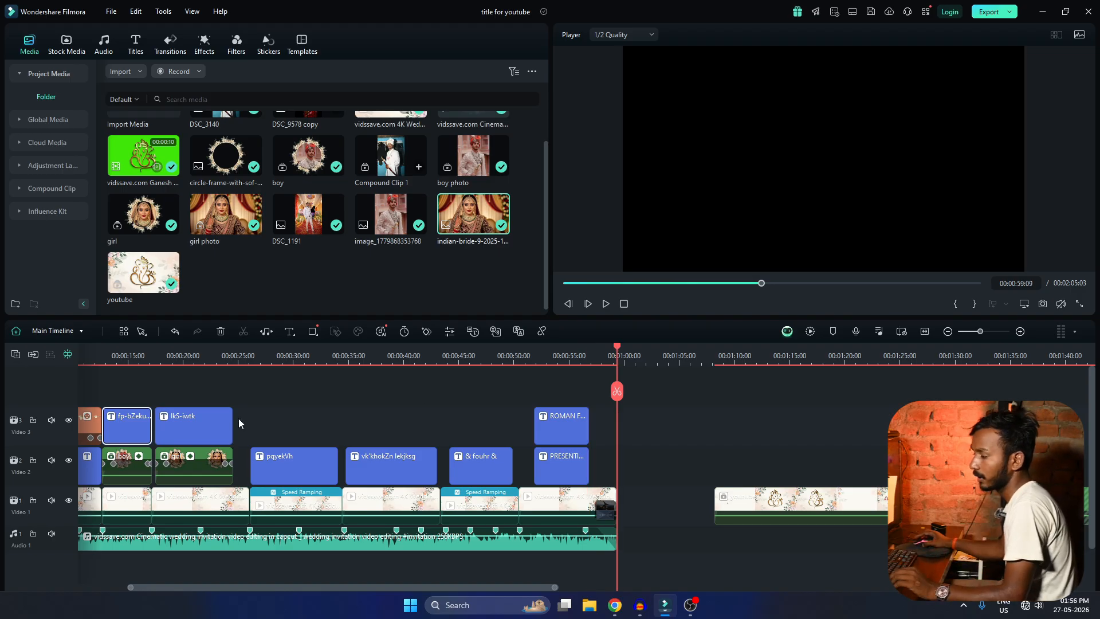
Play the bride's section from 00:00:18:03 to check her framed photo and title.
{"action": "left_click", "coordinate": [161, 368]}
{"action": "left_click", "coordinate": [162, 359]}
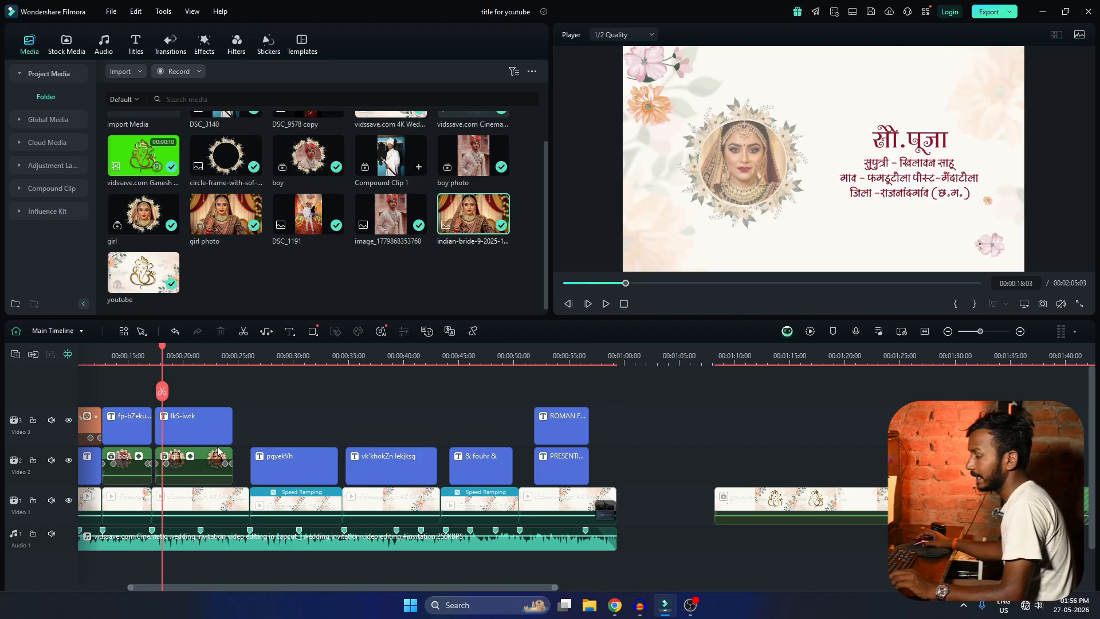
{"action": "scroll", "coordinate": [218, 448], "scroll_direction": "down", "scroll_amount": 1}
{"action": "scroll", "coordinate": [217, 450], "scroll_direction": "up", "scroll_amount": 1}
{"action": "key", "text": "space"}
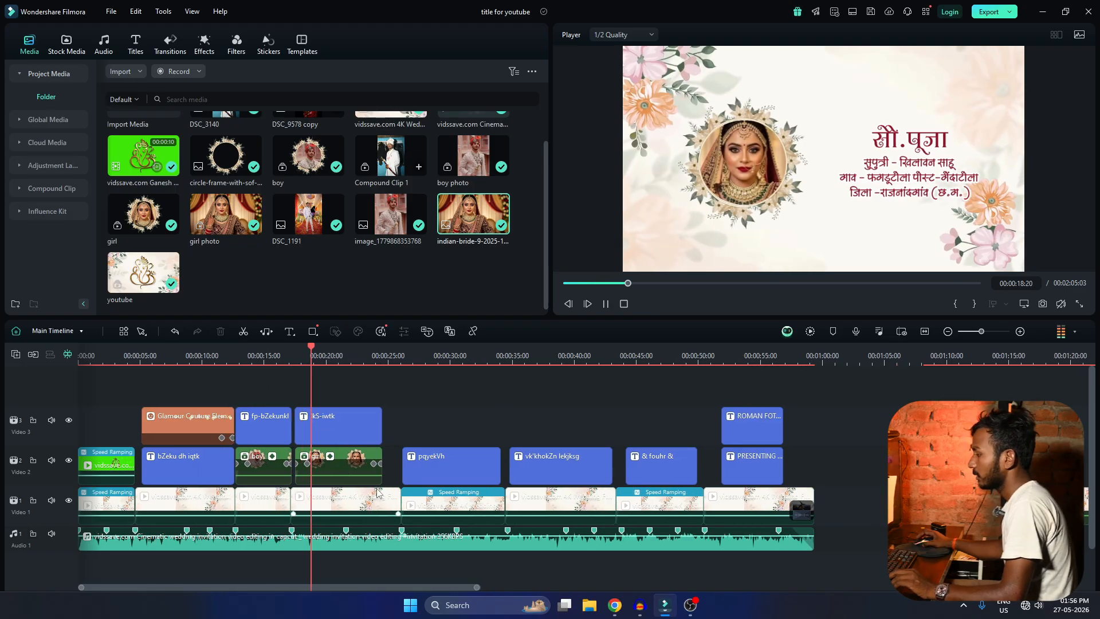
{"action": "scroll", "coordinate": [342, 466], "scroll_direction": "up", "scroll_amount": 1}
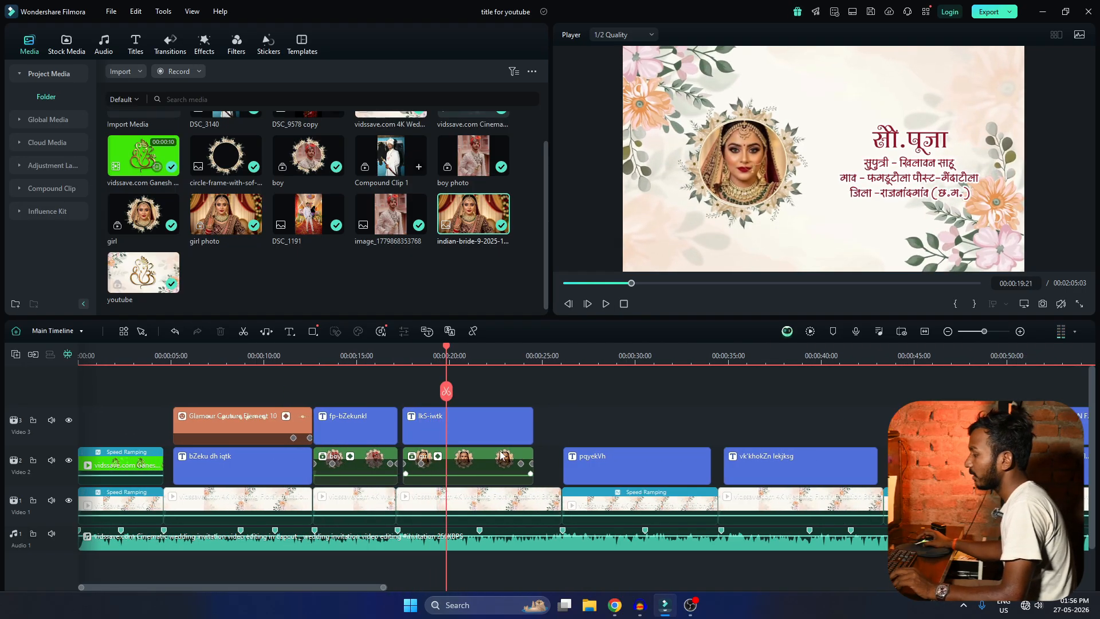
{"action": "scroll", "coordinate": [576, 453], "scroll_direction": "up", "scroll_amount": 1}
{"action": "scroll", "coordinate": [575, 452], "scroll_direction": "down", "scroll_amount": 3}
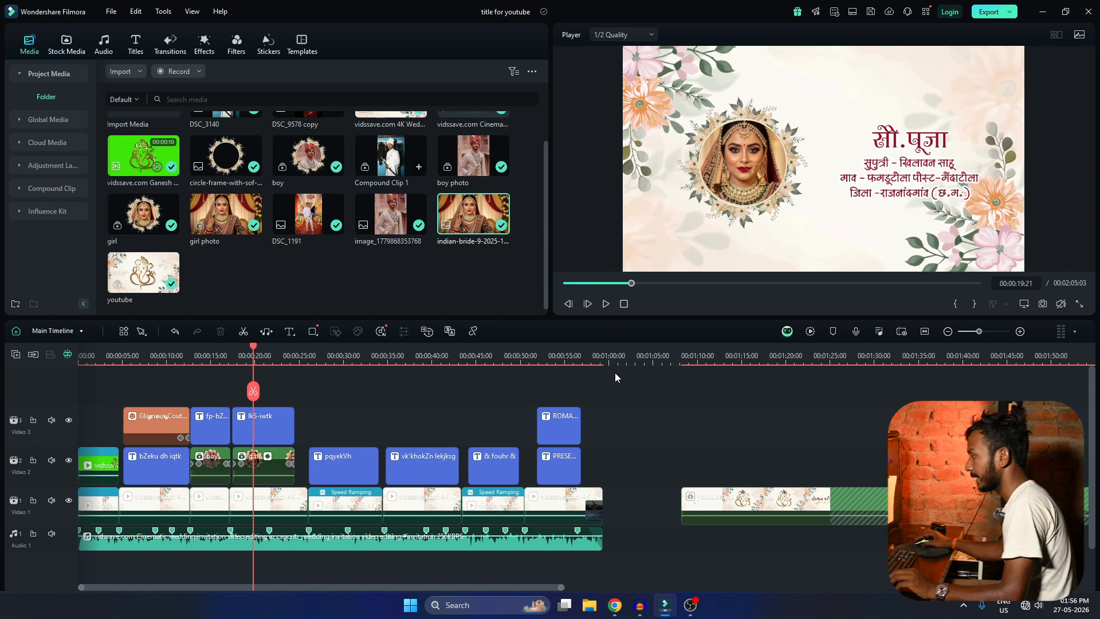
Move the youtube clip after the invitation onto the Video 2 track, starting at about 00:01:25:00.
{"action": "left_click", "coordinate": [609, 369]}
{"action": "scroll", "coordinate": [620, 459], "scroll_direction": "down", "scroll_amount": 2}
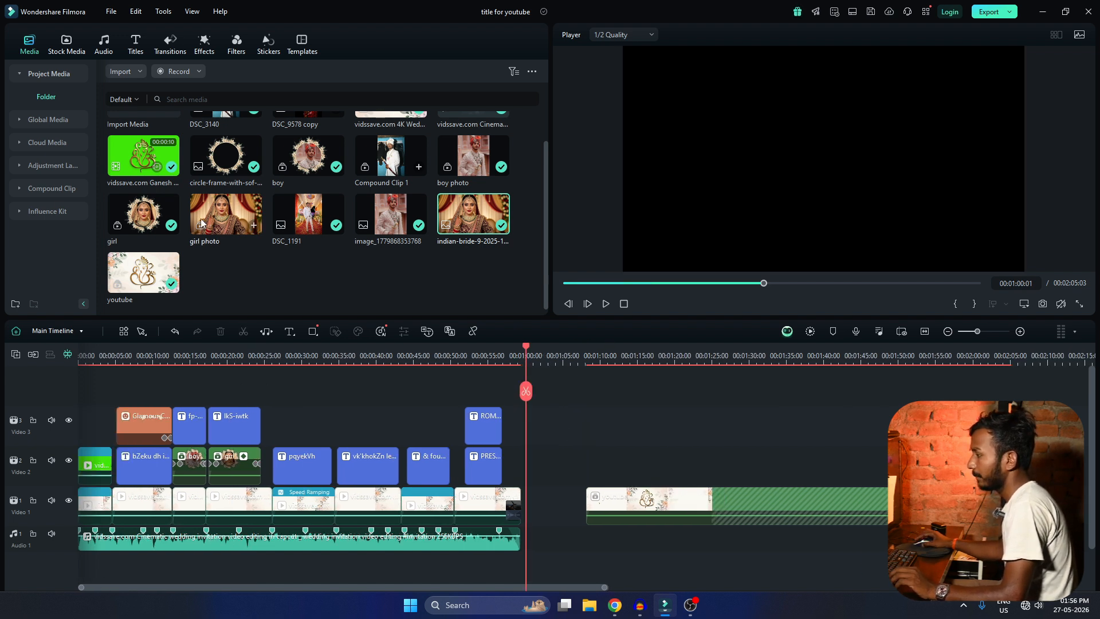
{"action": "left_click_drag", "start_coordinate": [606, 512], "coordinate": [776, 486]}
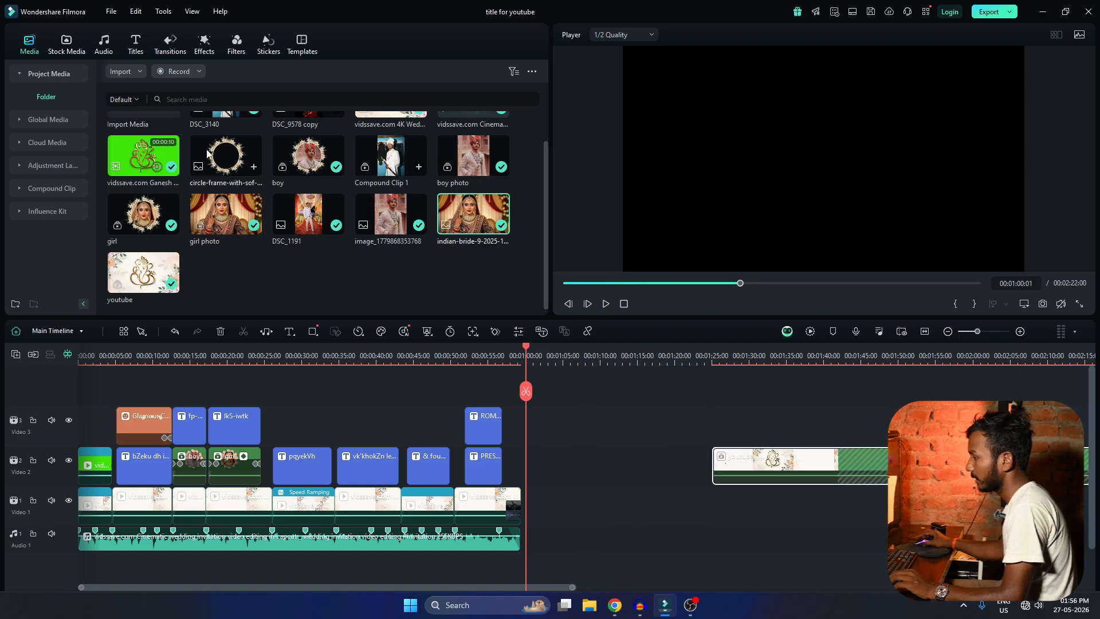
Place a Black background clip on Video 2 at about 00:01:02:00 and the circle frame image above it on Video 3.
{"action": "left_click", "coordinate": [71, 50]}
{"action": "left_click_drag", "start_coordinate": [214, 130], "coordinate": [651, 449]}
{"action": "left_click", "coordinate": [29, 45]}
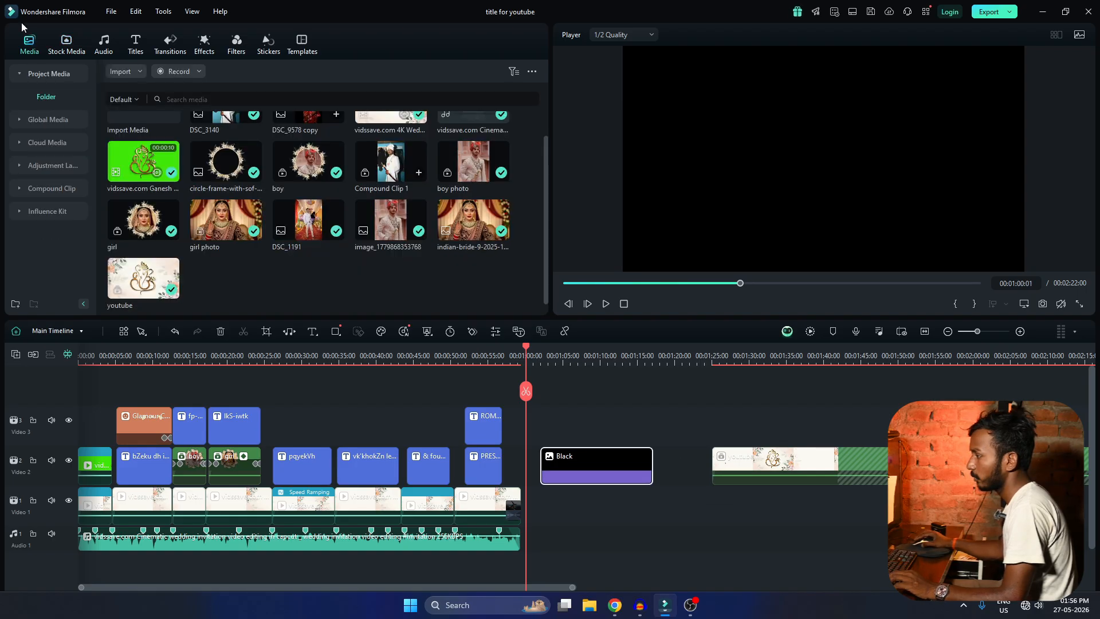
{"action": "left_click_drag", "start_coordinate": [221, 167], "coordinate": [615, 423]}
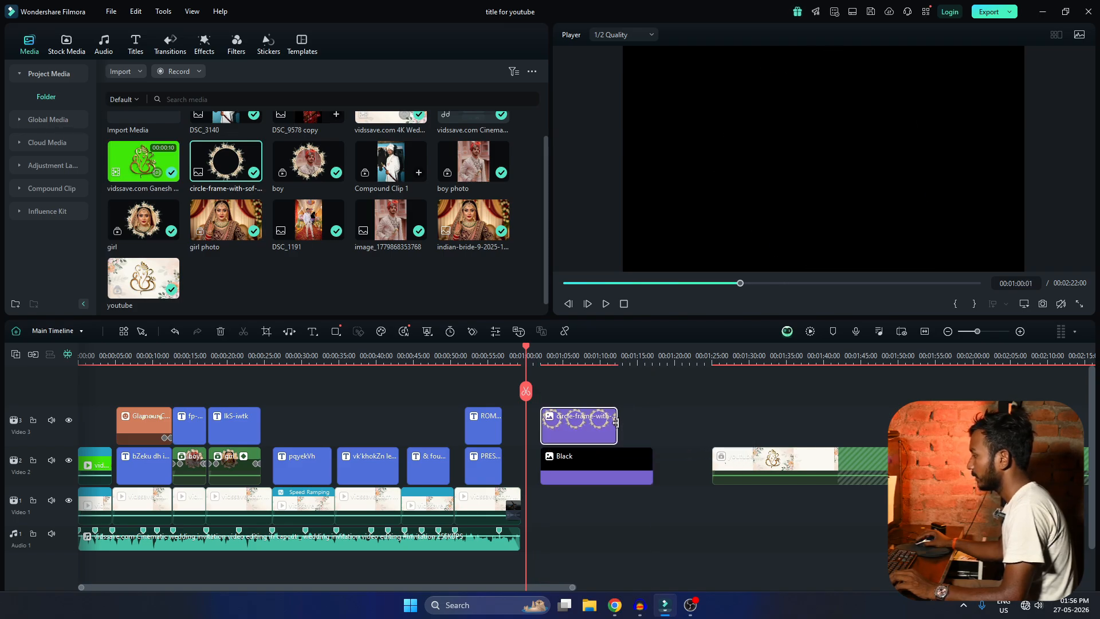
Add a rotation keyframe to the circle frame at 00:01:02:19, try out the rotation there and undo it.
{"action": "left_click", "coordinate": [545, 355]}
{"action": "double_click", "coordinate": [567, 432]}
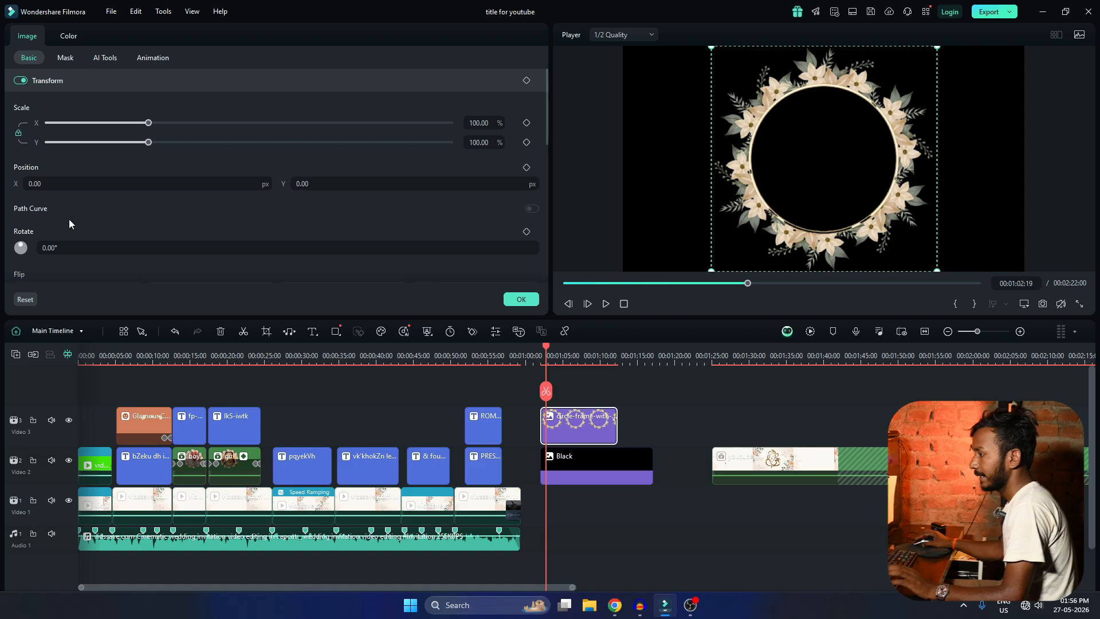
{"action": "left_click", "coordinate": [526, 231]}
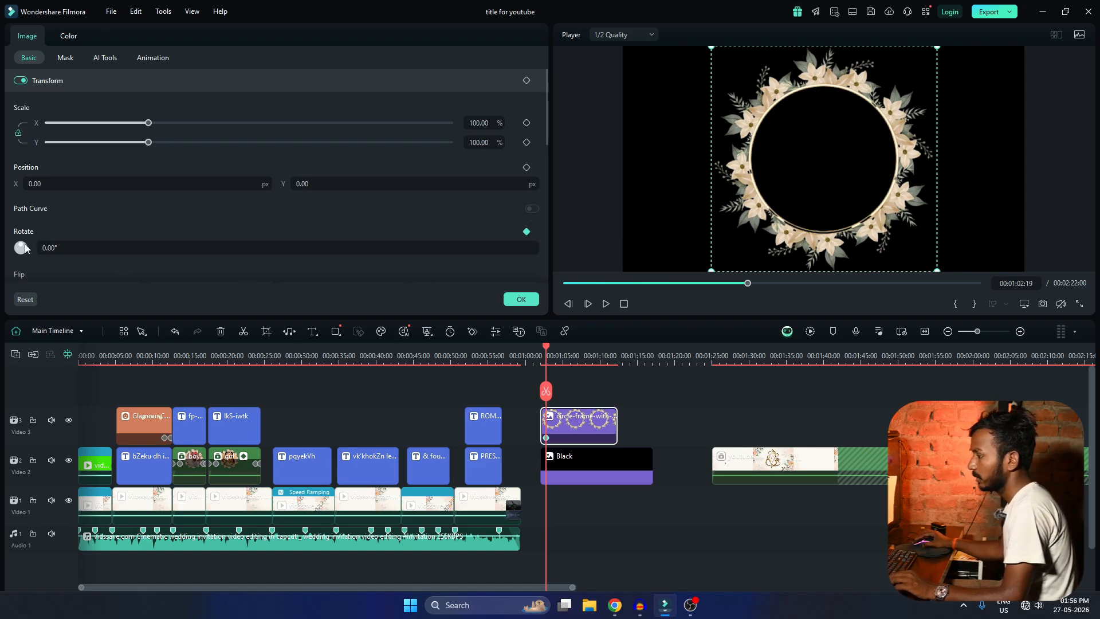
{"action": "left_click_drag", "start_coordinate": [23, 248], "coordinate": [23, 247]}
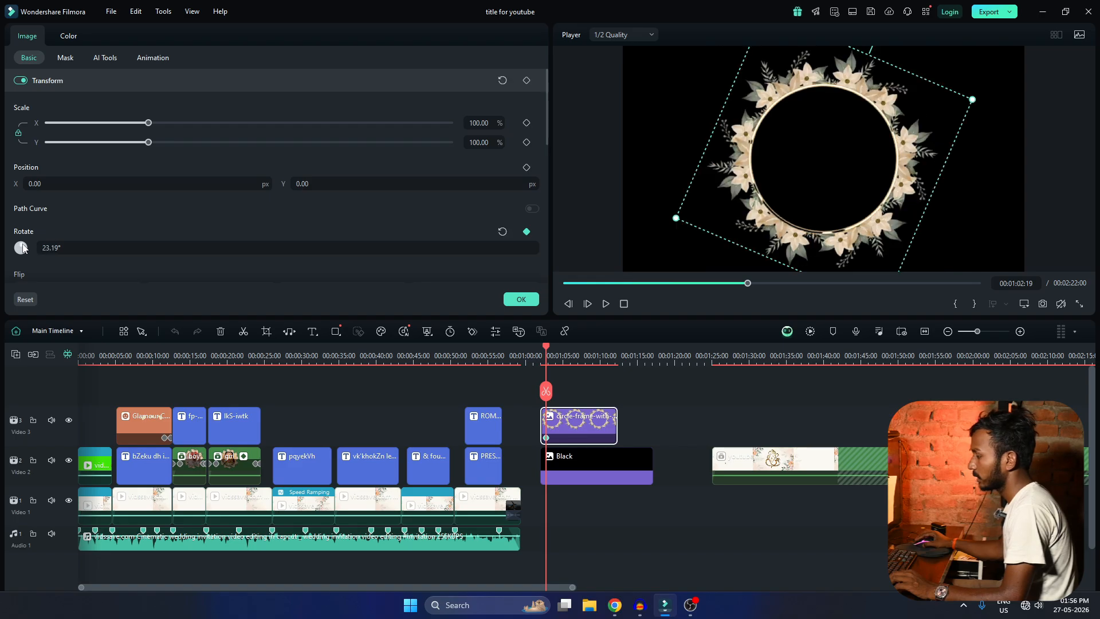
{"action": "key", "text": "ctrl+z"}
Rotate the circle frame to 18.43° at 00:01:06:11 as a second keyframe and confirm its settings.
{"action": "left_click", "coordinate": [563, 352]}
{"action": "left_click", "coordinate": [573, 352]}
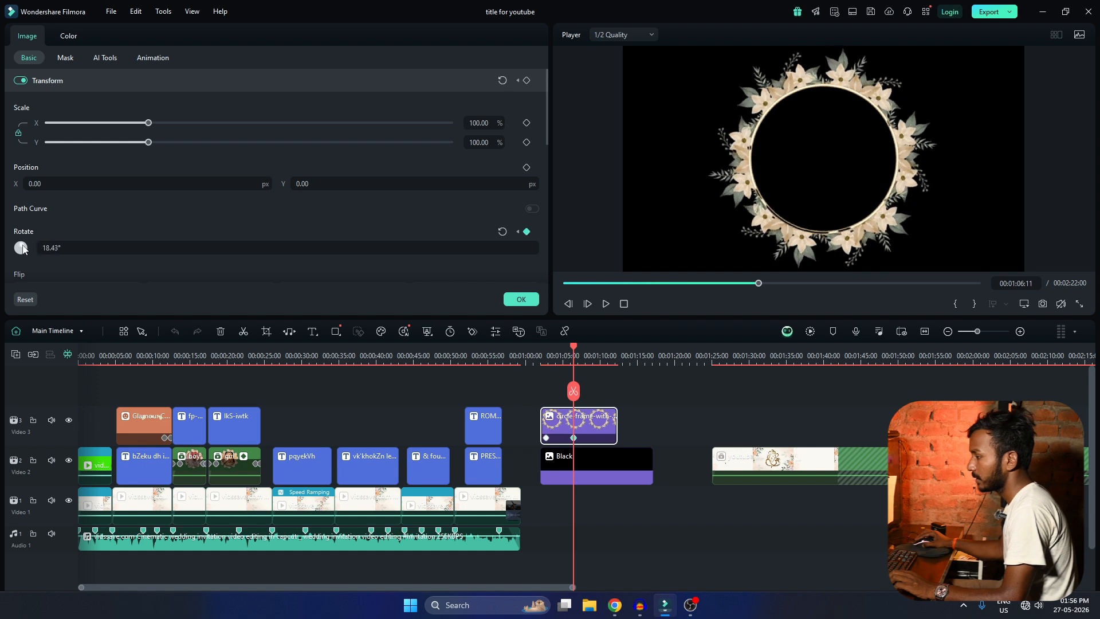
{"action": "left_click", "coordinate": [521, 300]}
Play the circle frame's rotation animation from 00:01:02:00 to check its speed.
{"action": "left_click", "coordinate": [540, 356]}
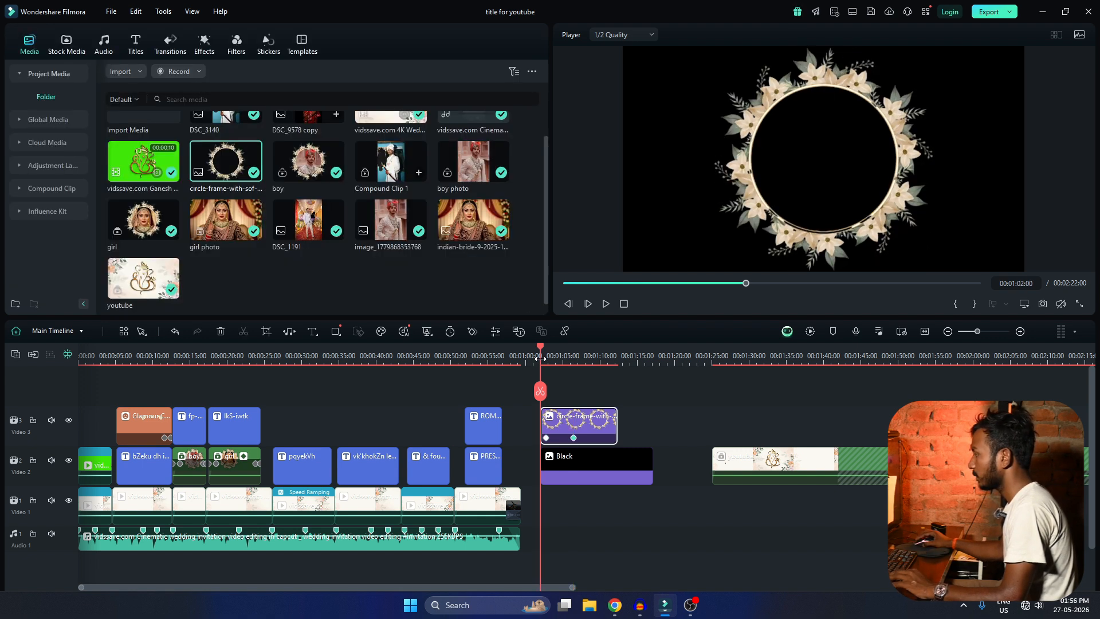
{"action": "scroll", "coordinate": [539, 358], "scroll_direction": "up", "scroll_amount": 1}
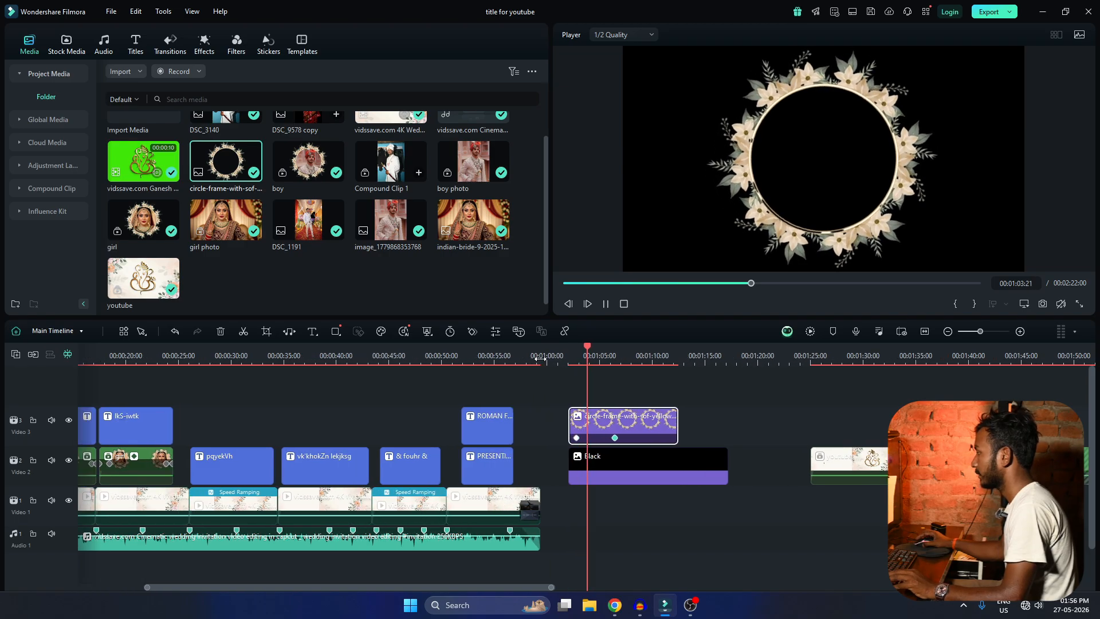
{"action": "key", "text": "space"}
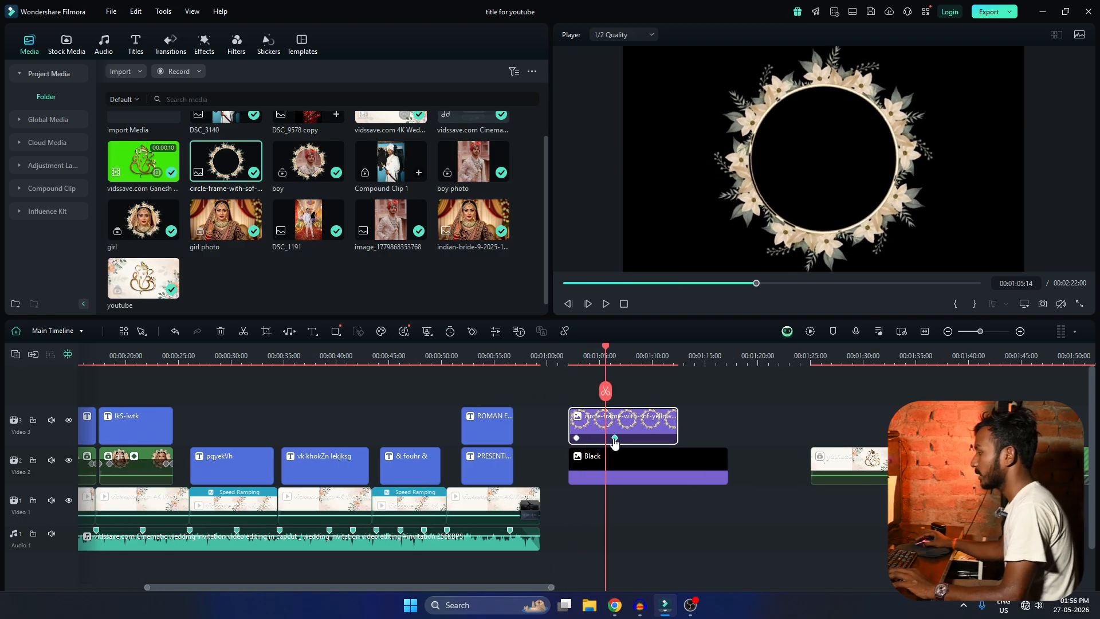
Move the circle frame's second rotation keyframe to 00:01:11:04 and replay the animation to the end of the clip.
{"action": "left_click_drag", "start_coordinate": [615, 440], "coordinate": [648, 438]}
{"action": "left_click", "coordinate": [664, 438]}
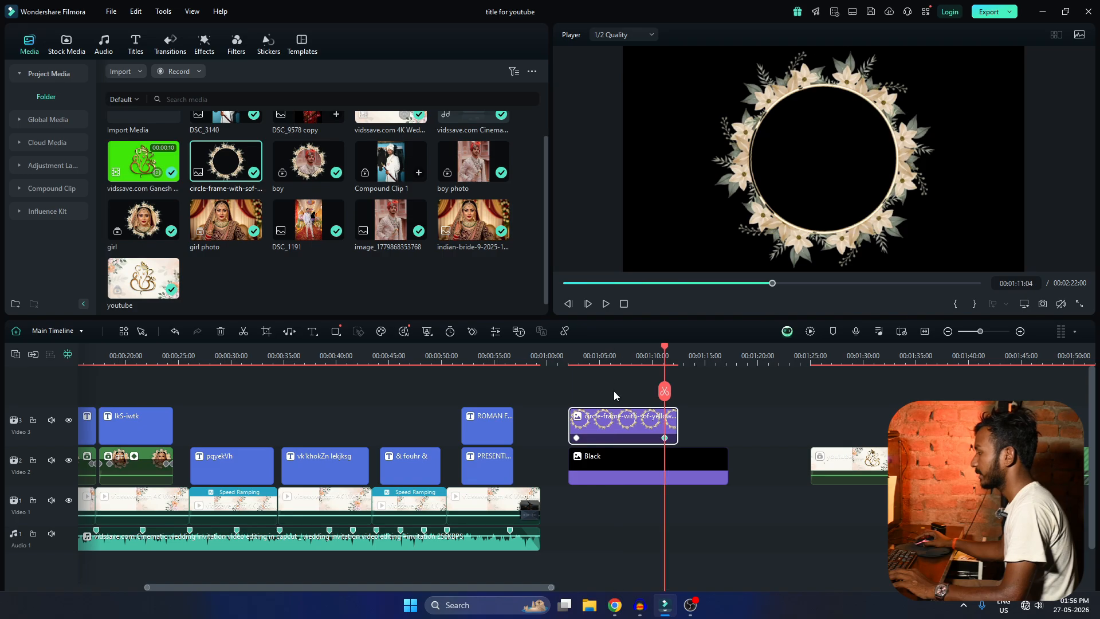
{"action": "left_click", "coordinate": [576, 352]}
{"action": "key", "text": "space"}
{"action": "scroll", "coordinate": [627, 474], "scroll_direction": "down", "scroll_amount": 2}
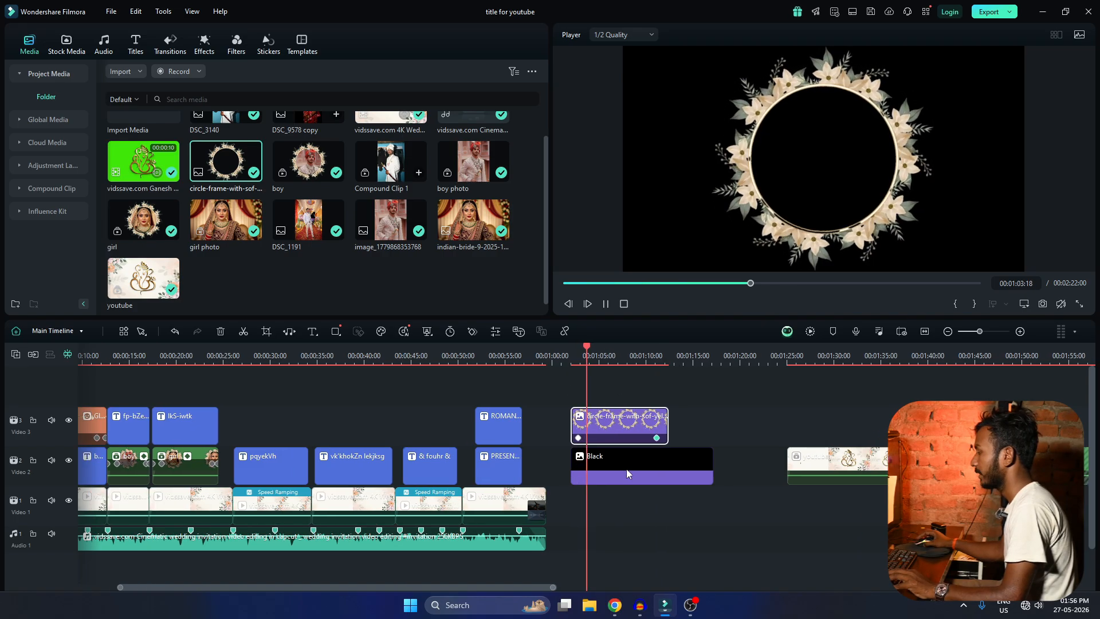
{"action": "scroll", "coordinate": [626, 468], "scroll_direction": "up", "scroll_amount": 2}
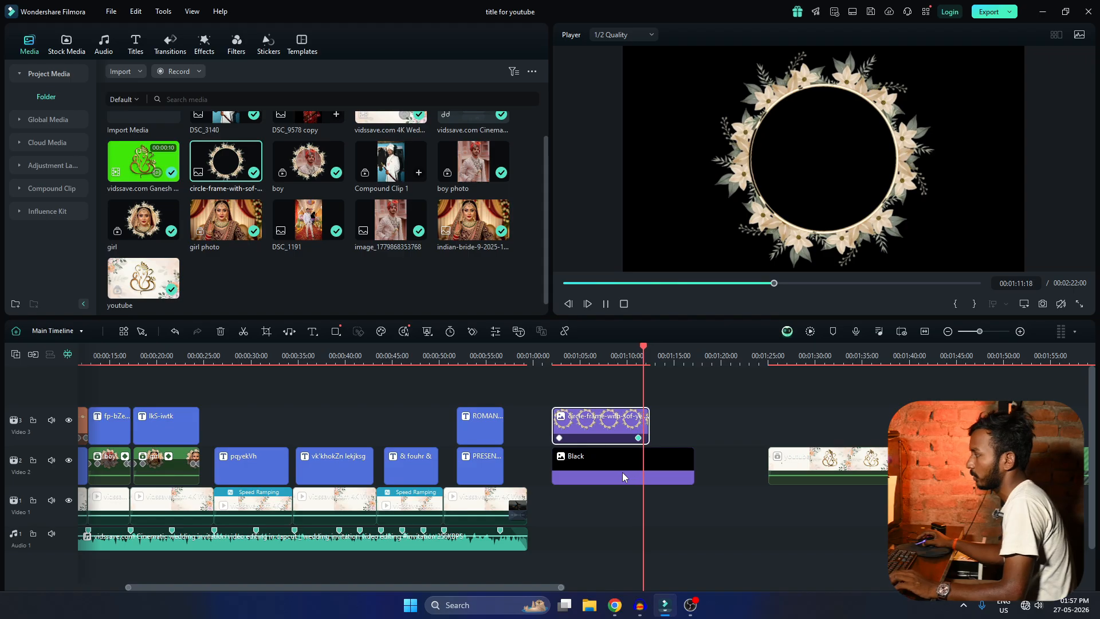
{"action": "key", "text": "space"}
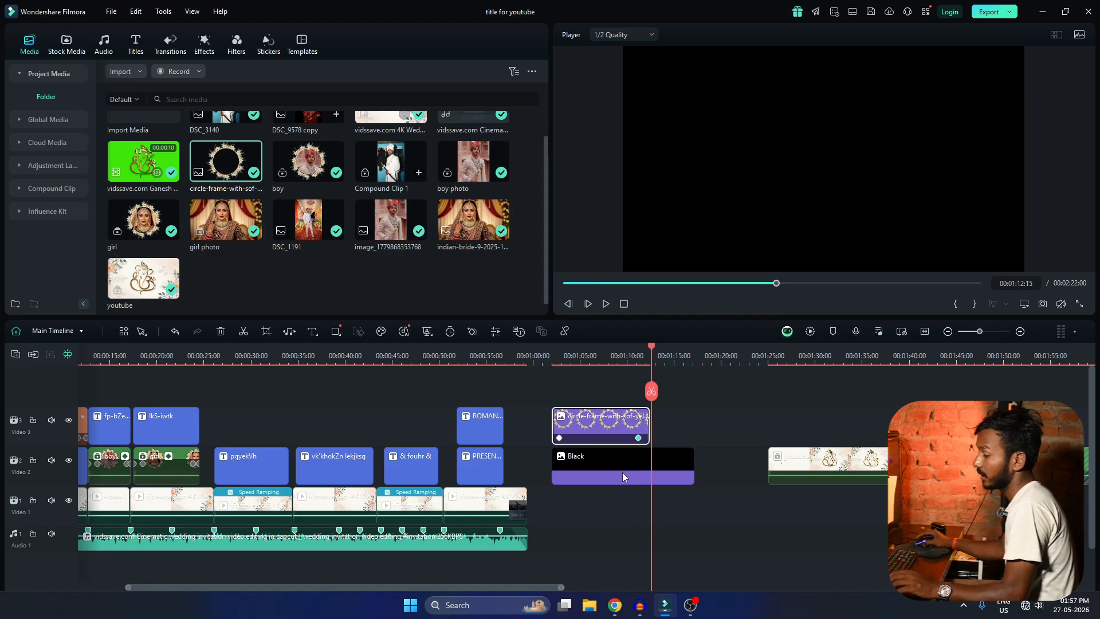